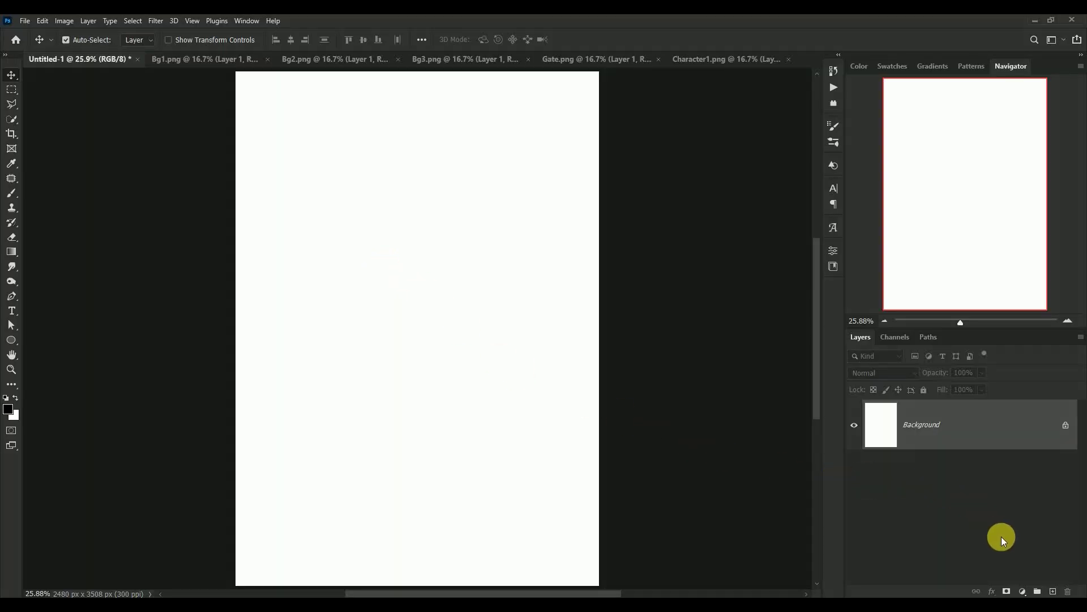
# - Add a Solid Color fill layer in dark grey #454545 over the blank canvas
pyautogui.click(1023, 592)
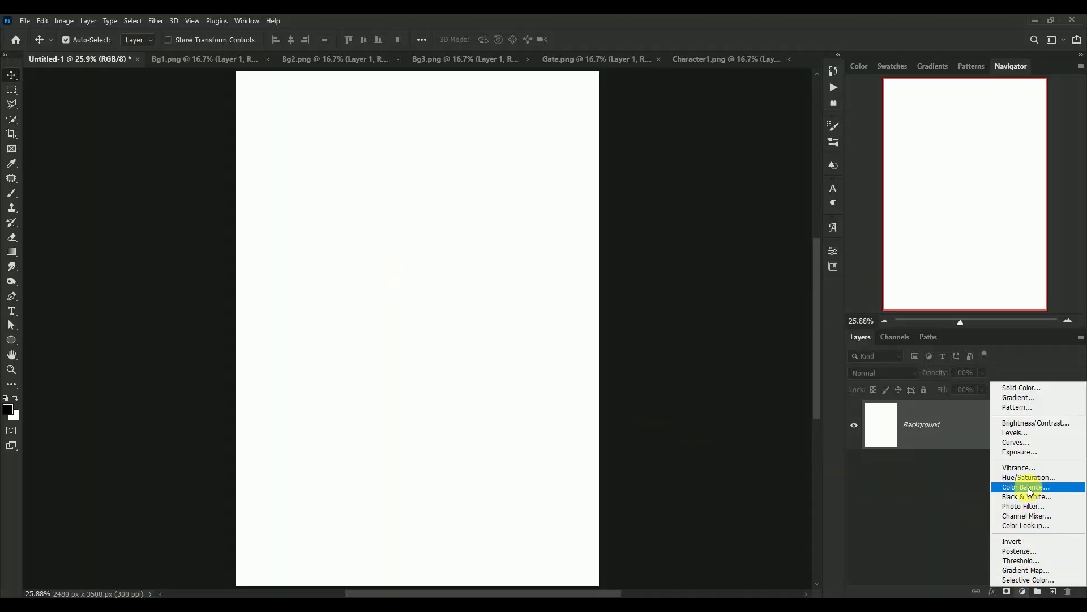
pyautogui.click(1017, 387)
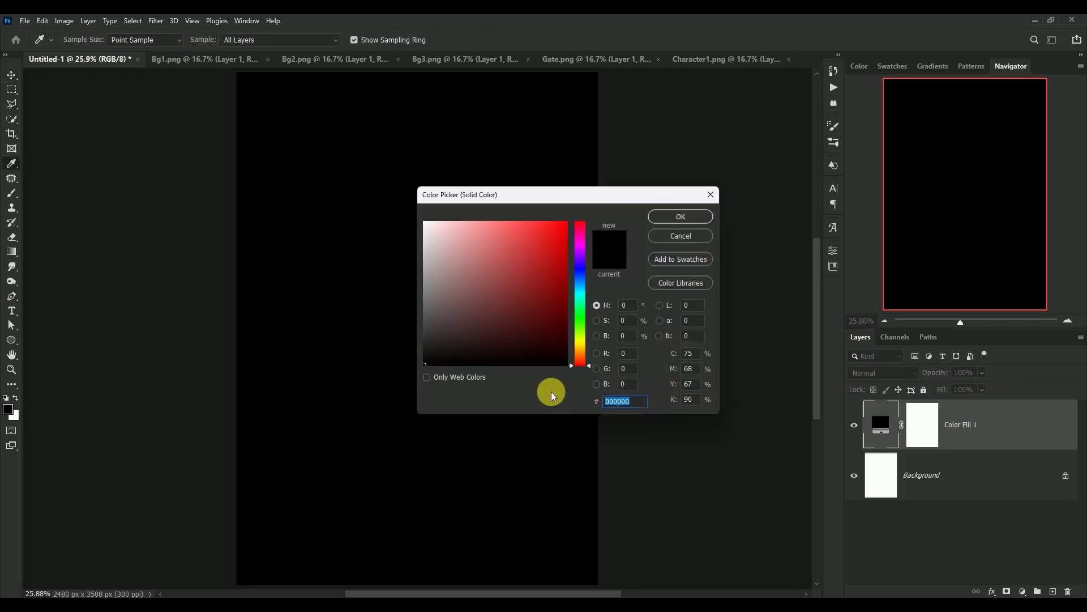
pyautogui.write('45454')
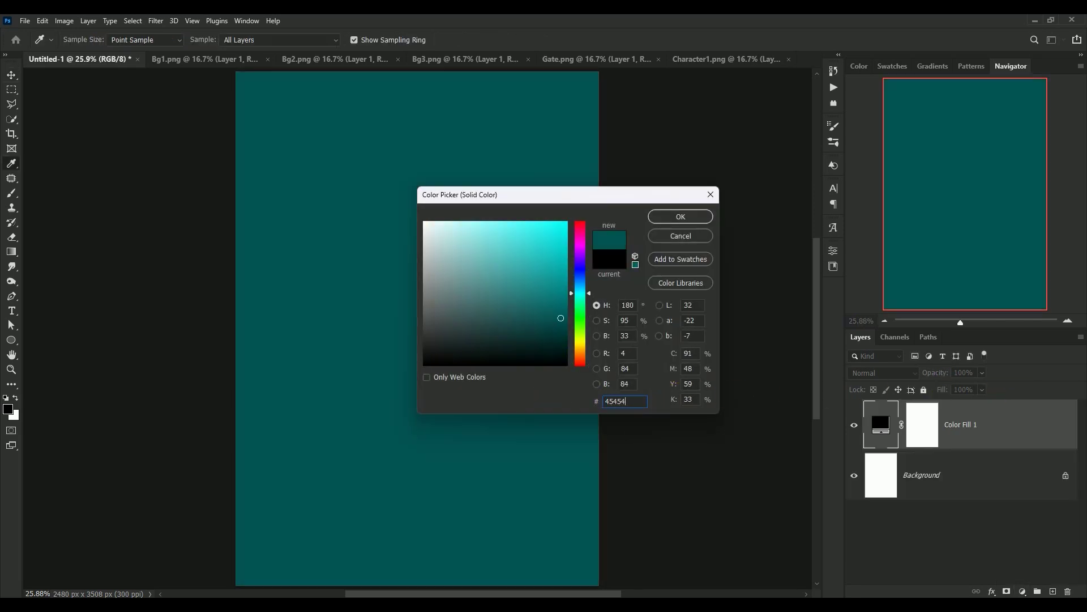
pyautogui.write('5')
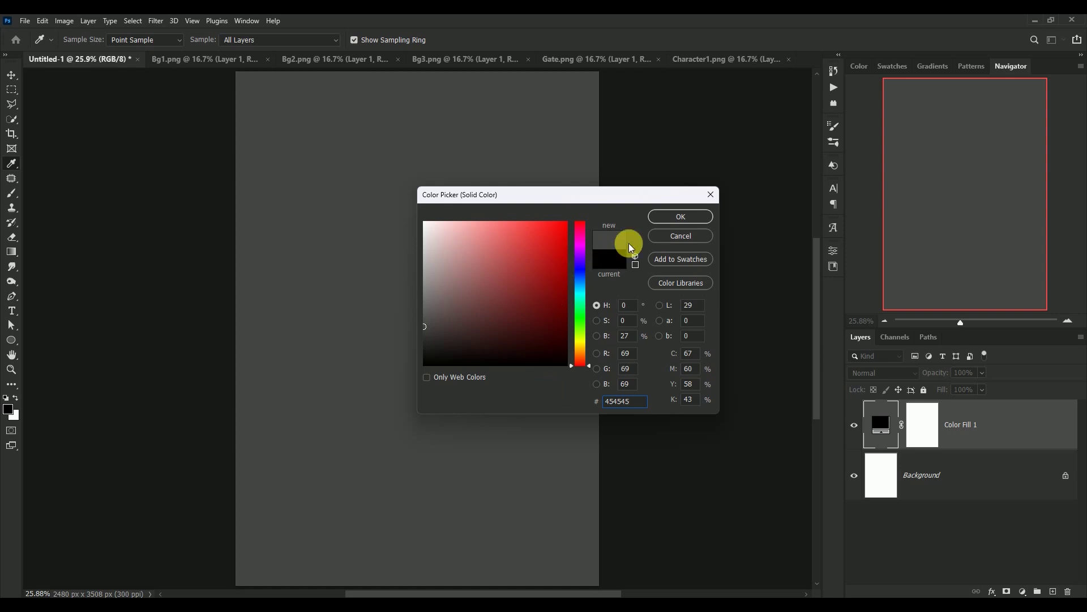
pyautogui.click(671, 216)
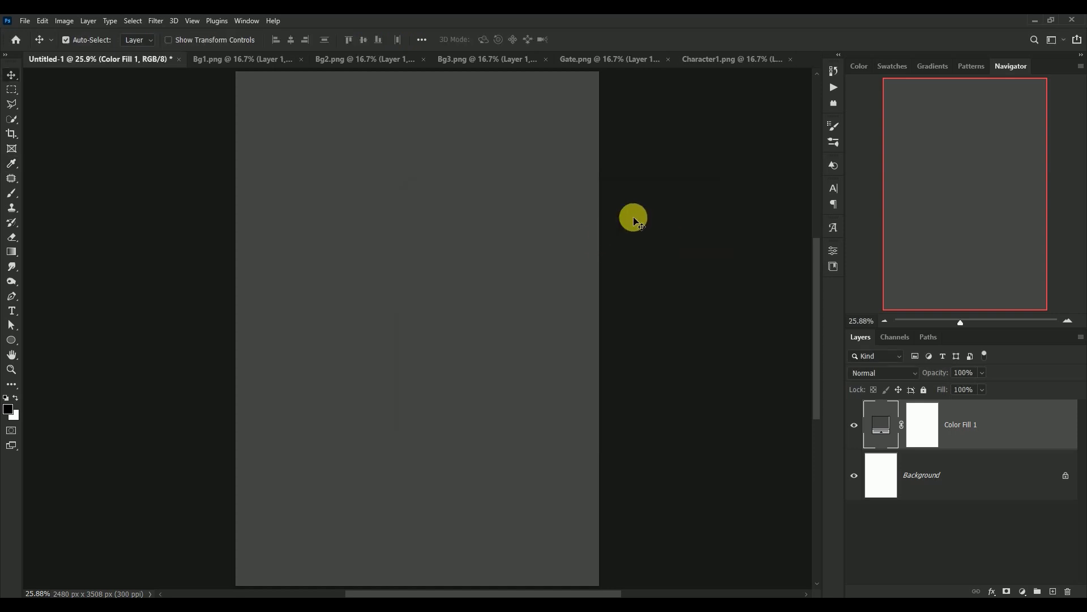
# - Bring the Bg1.png landscape into the poster as a smart object, shift it down, then hide it
pyautogui.click(230, 59)
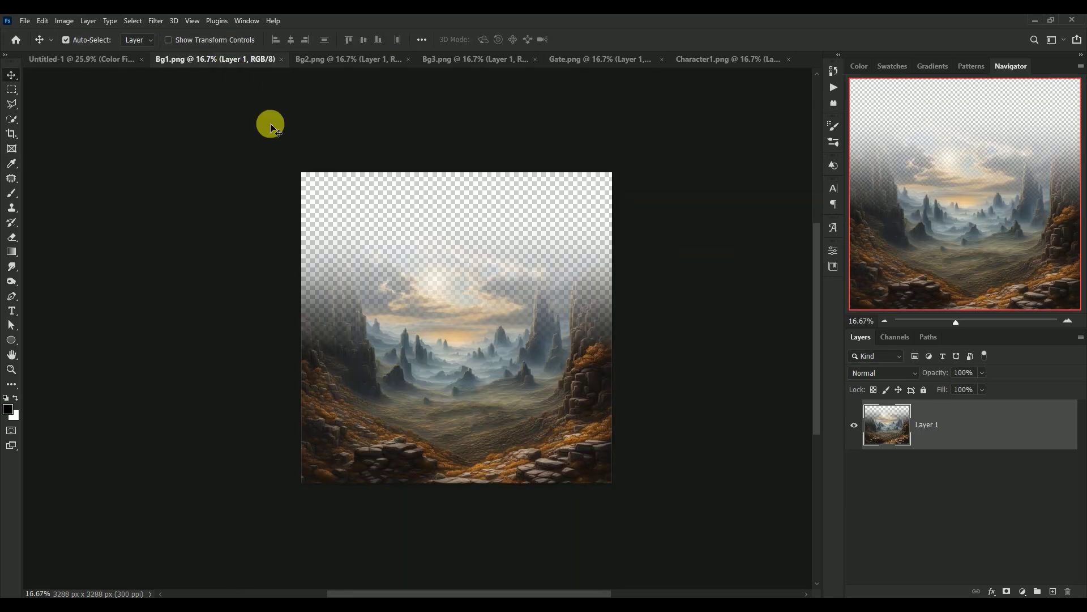
pyautogui.moveTo(582, 419)
pyautogui.mouseDown()
pyautogui.moveTo(572, 385)
pyautogui.moveTo(104, 60)
pyautogui.mouseUp()
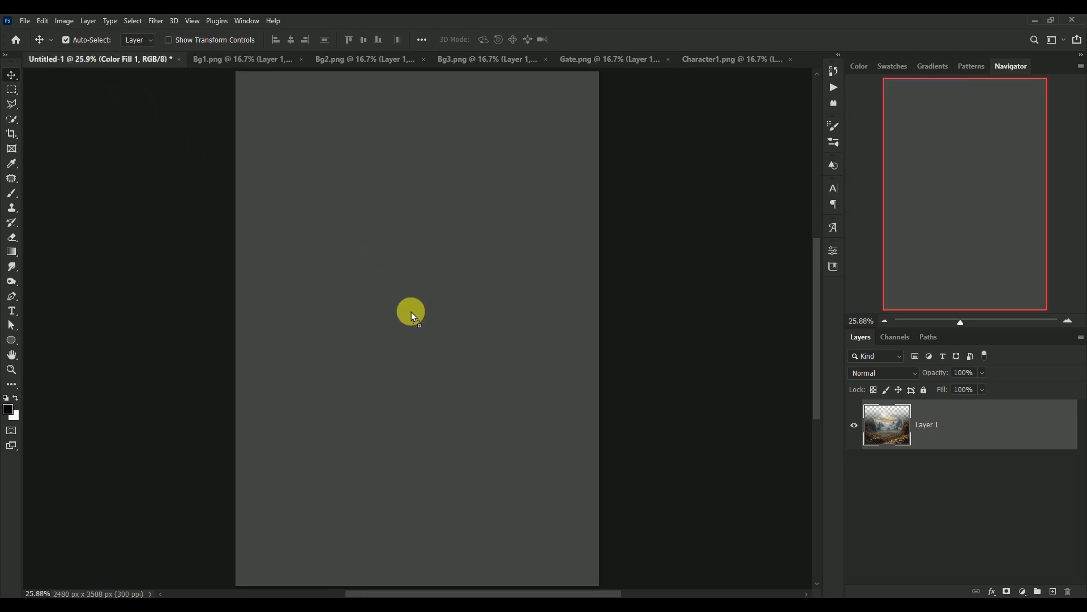
pyautogui.moveTo(105, 60); pyautogui.dragTo(411, 311)
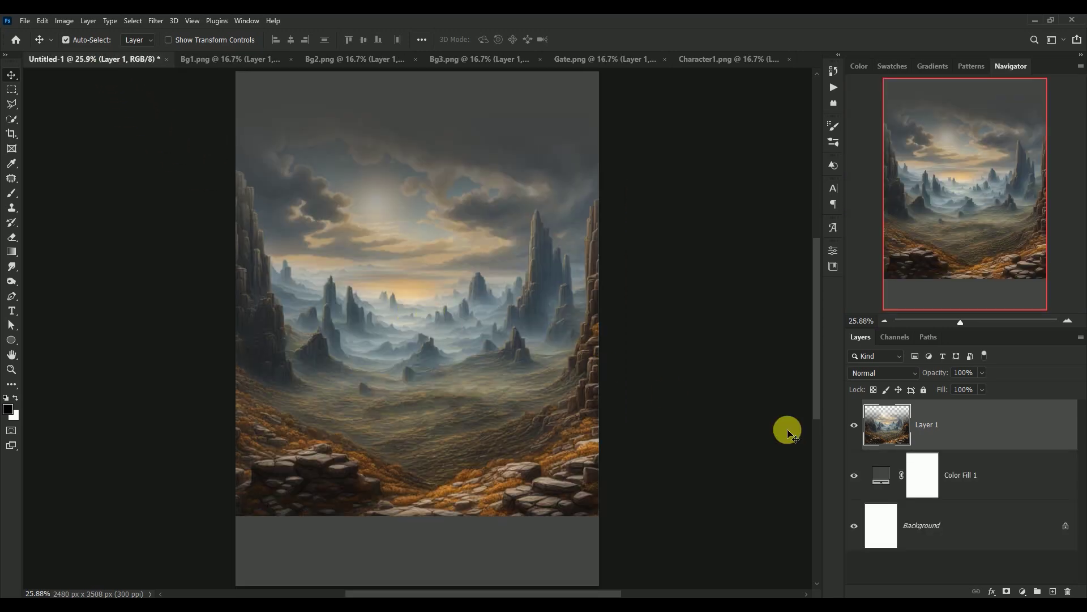
pyautogui.rightClick(979, 428)
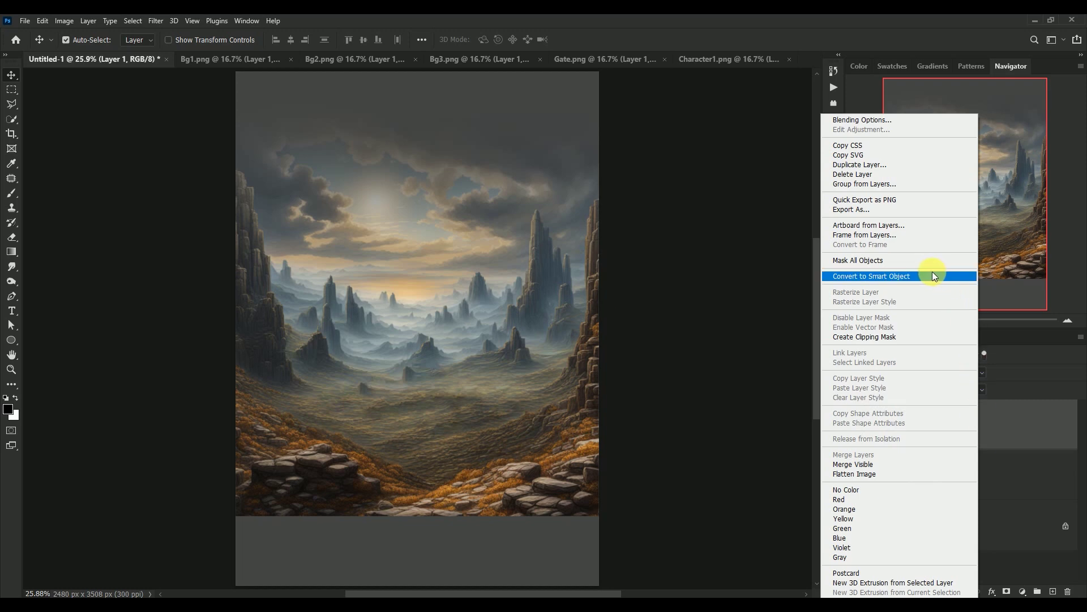
pyautogui.click(926, 276)
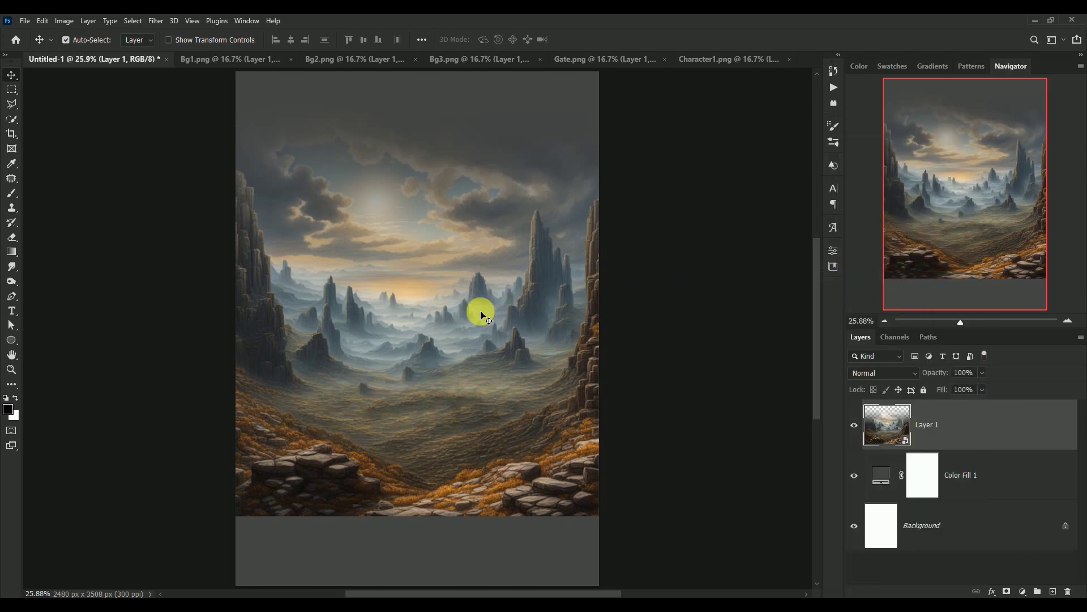
pyautogui.moveTo(481, 312); pyautogui.dragTo(463, 399)
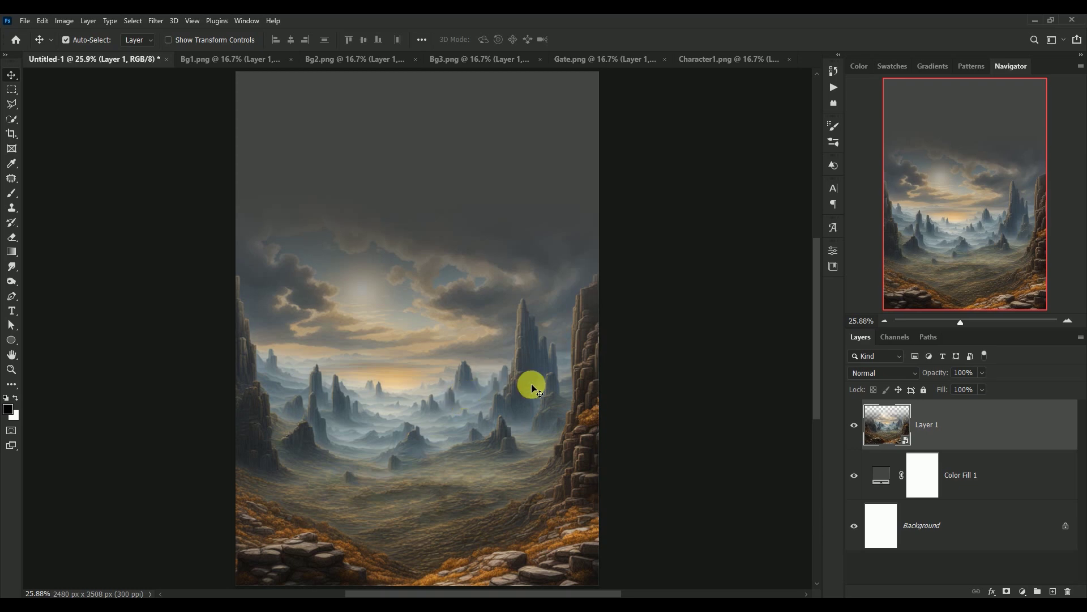
pyautogui.click(854, 425)
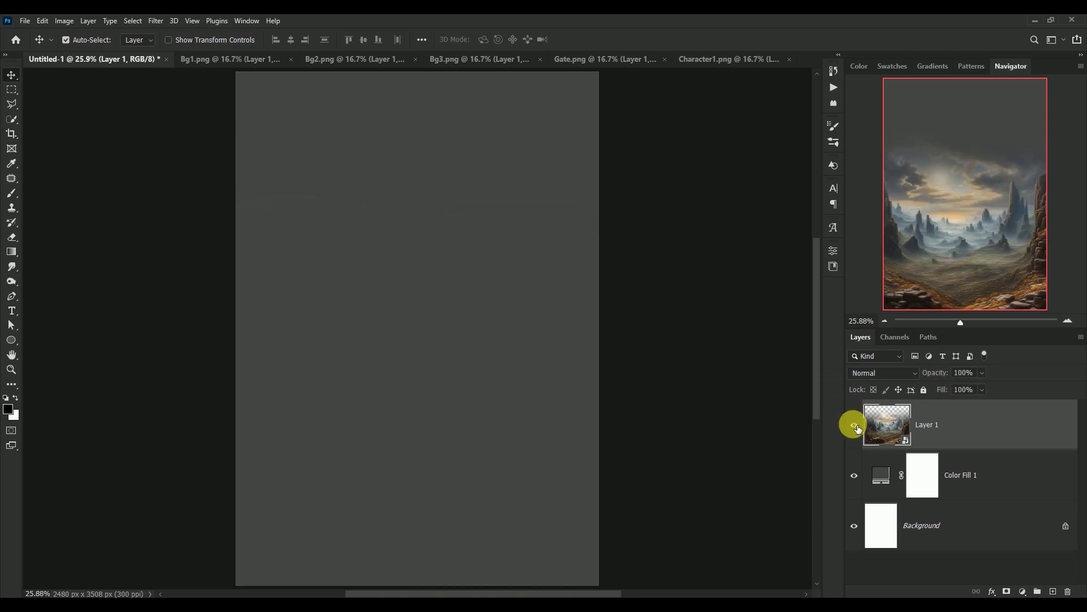
# - Scale the landscape to about 102% and centre it horizontally with Free Transform
pyautogui.moveTo(888, 434); pyautogui.dragTo(701, 359)
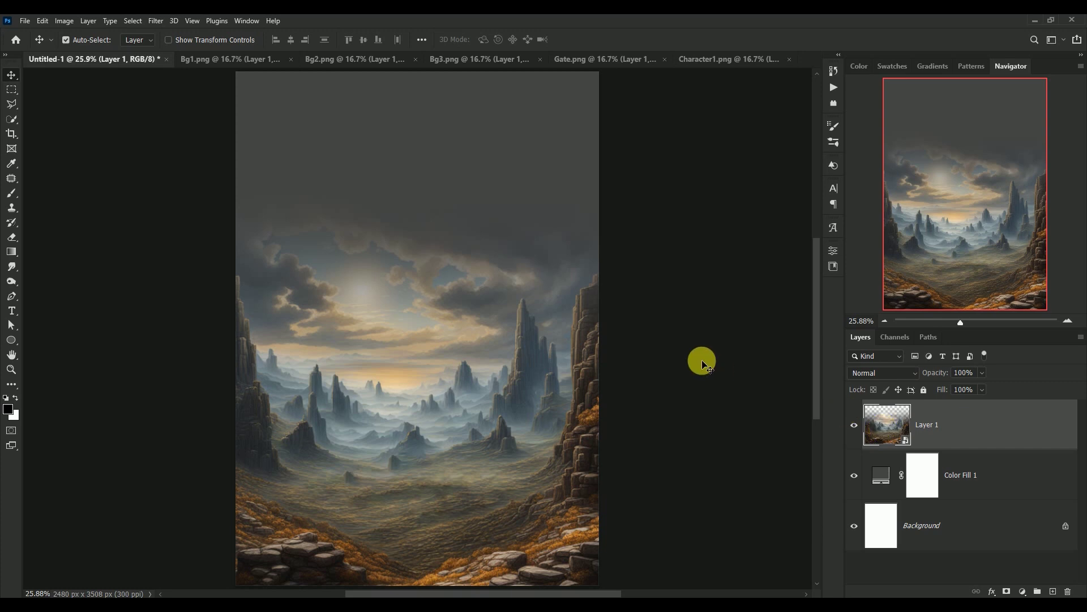
pyautogui.hotkey('ctrl', 't')
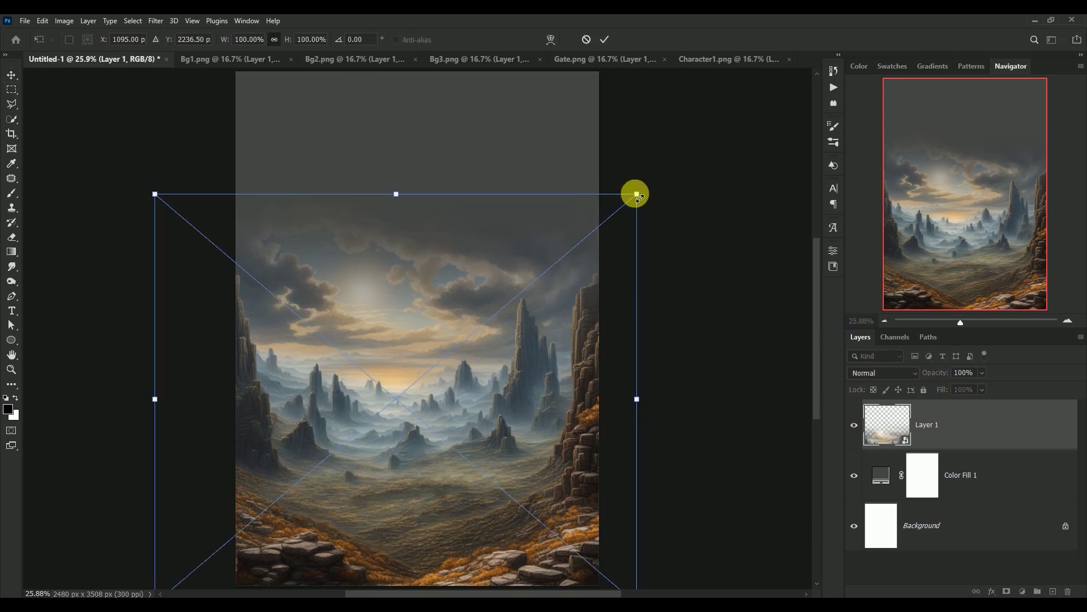
pyautogui.moveTo(637, 195); pyautogui.dragTo(648, 187)
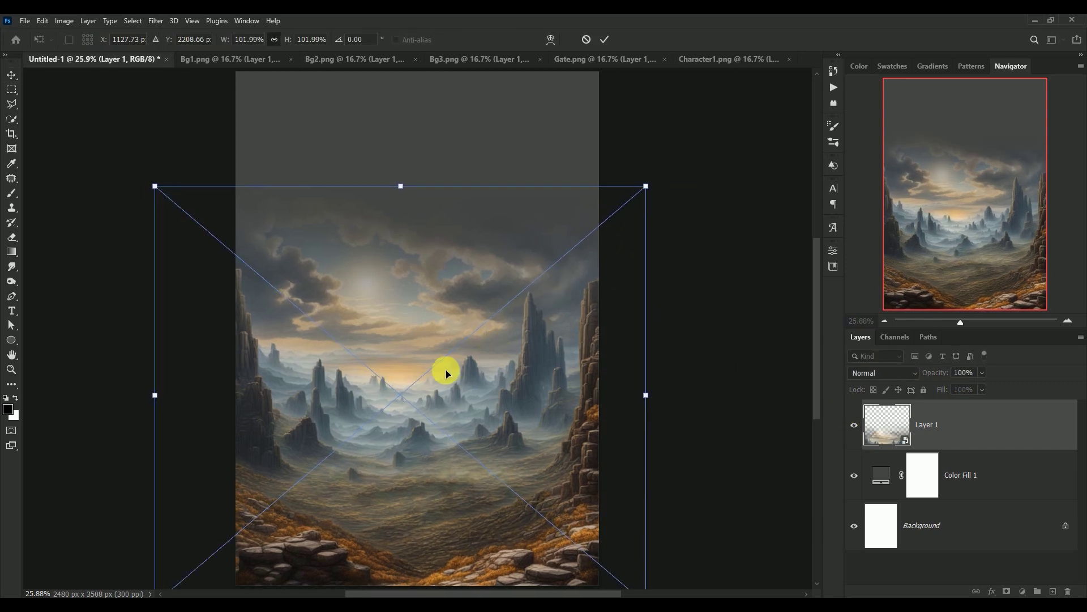
pyautogui.moveTo(445, 369)
pyautogui.mouseDown()
pyautogui.moveTo(438, 393)
pyautogui.moveTo(412, 390)
pyautogui.mouseUp()
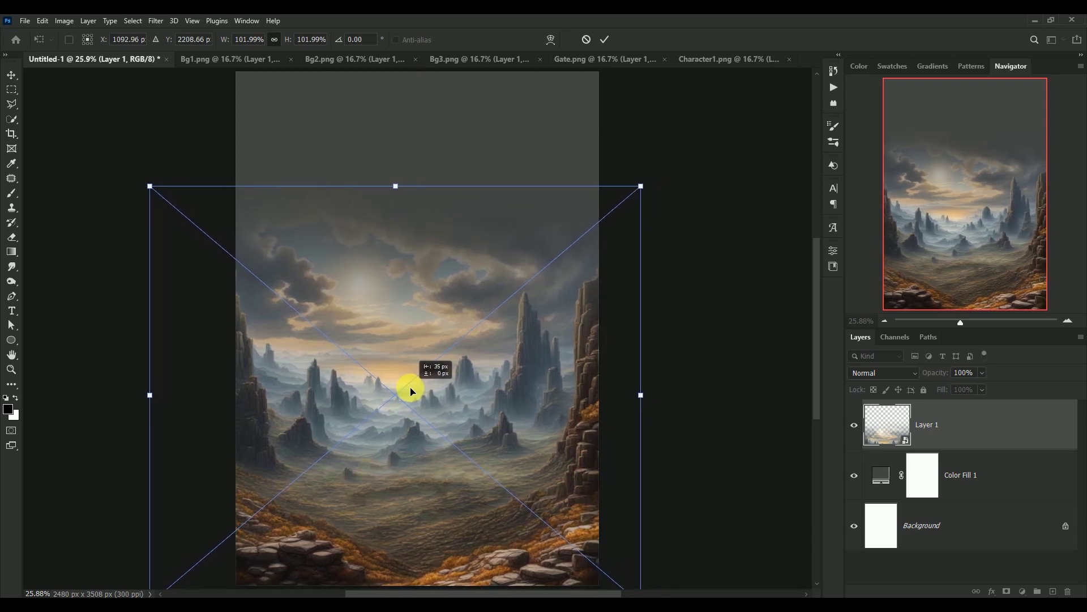
pyautogui.press('Return')
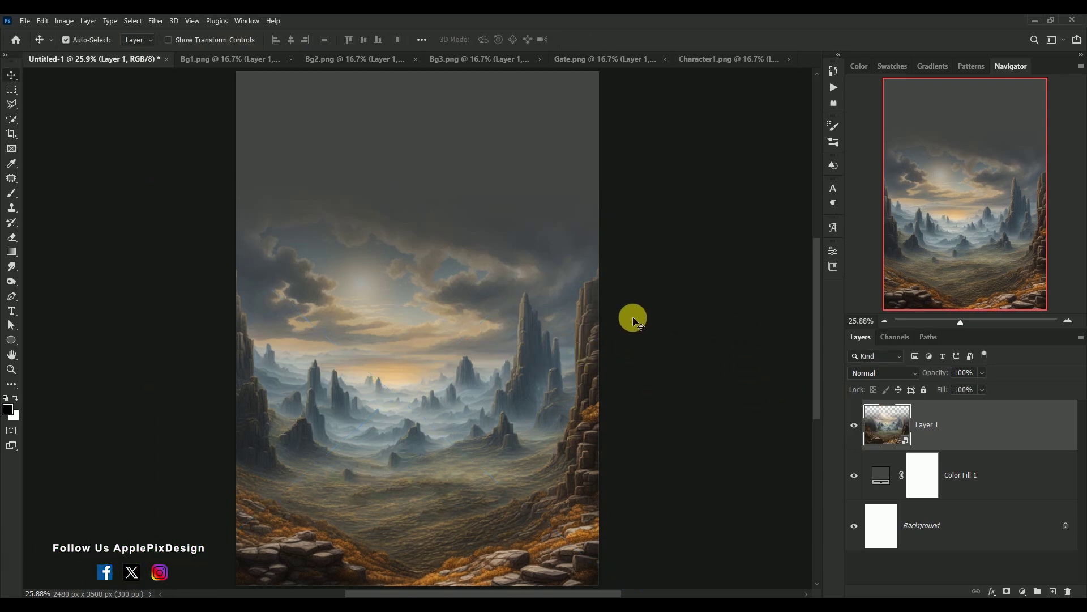
# - Apply Camera Raw to the landscape: Highlights -28, Shadows +22, Texture +24, Clarity +35, Vibrance +15, Saturation +7
pyautogui.click(156, 22)
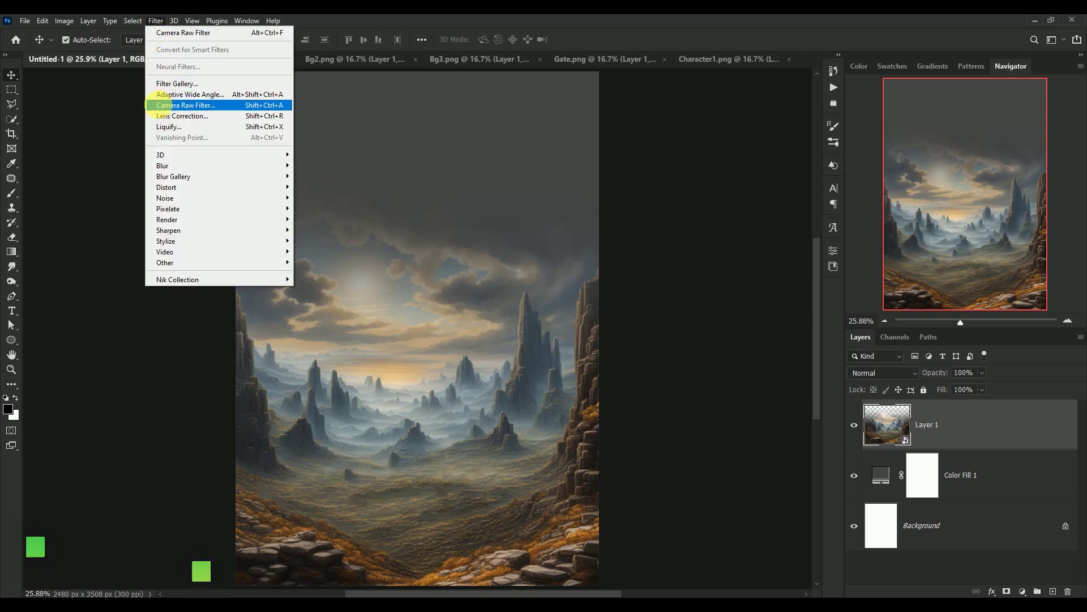
pyautogui.click(159, 107)
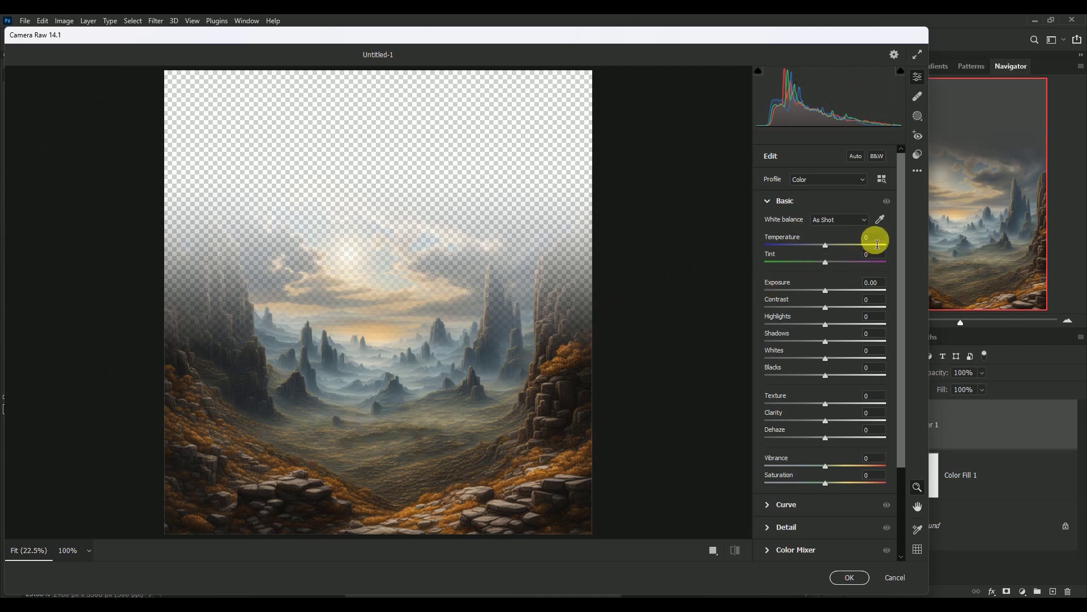
pyautogui.click(875, 237)
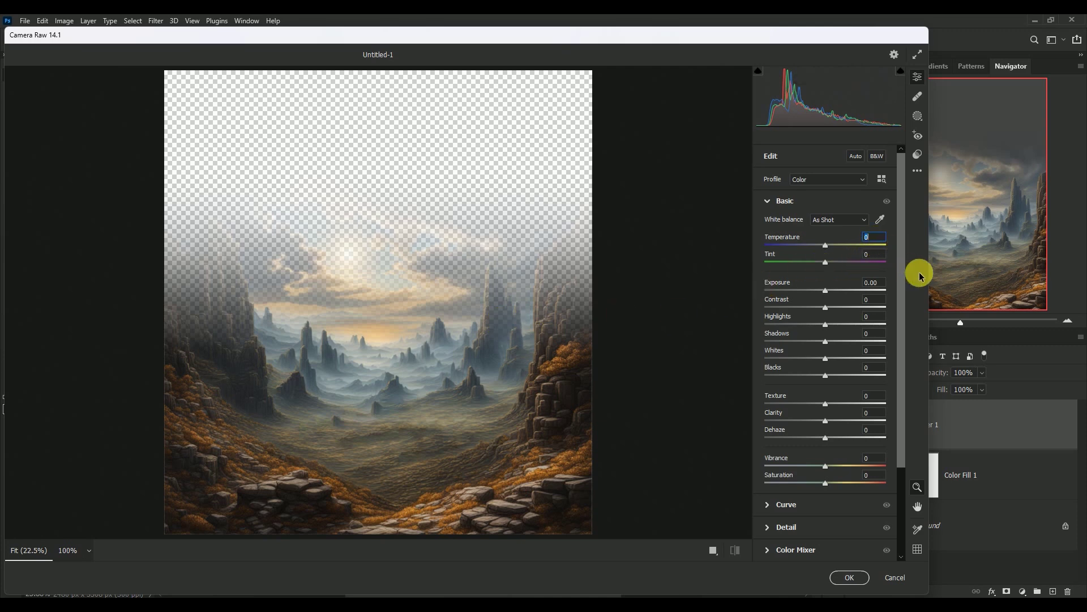
pyautogui.press('Tab')
pyautogui.press('Tab')
pyautogui.press('Tab')
pyautogui.press('Tab')
pyautogui.write('28')
pyautogui.press('Tab')
pyautogui.write('22')
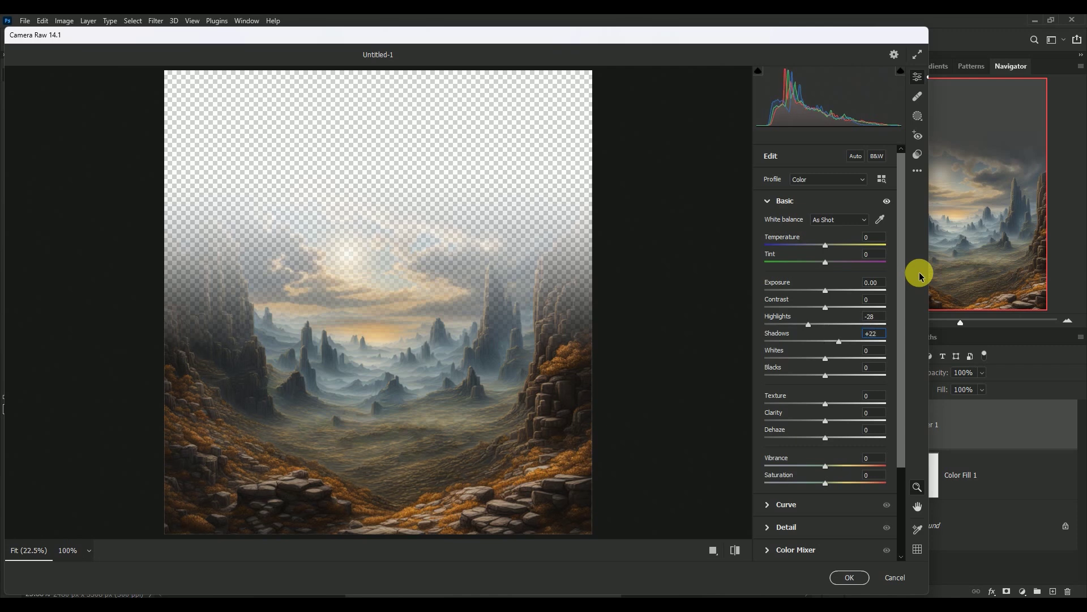
pyautogui.press('Tab')
pyautogui.press('Tab')
pyautogui.write('+')
pyautogui.write('35')
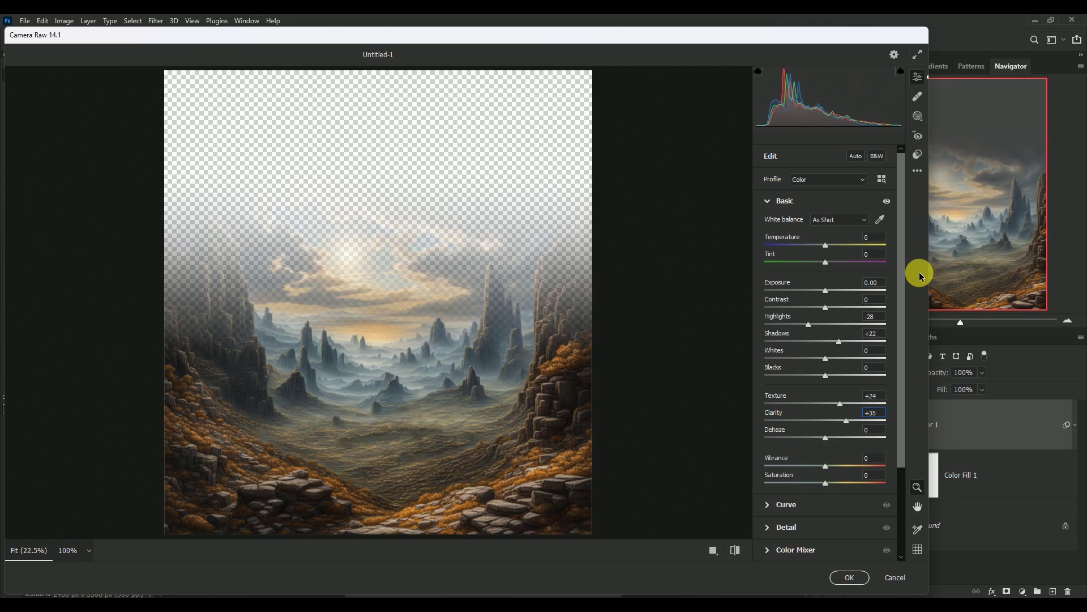
pyautogui.press('Tab')
pyautogui.press('Tab')
pyautogui.write('7')
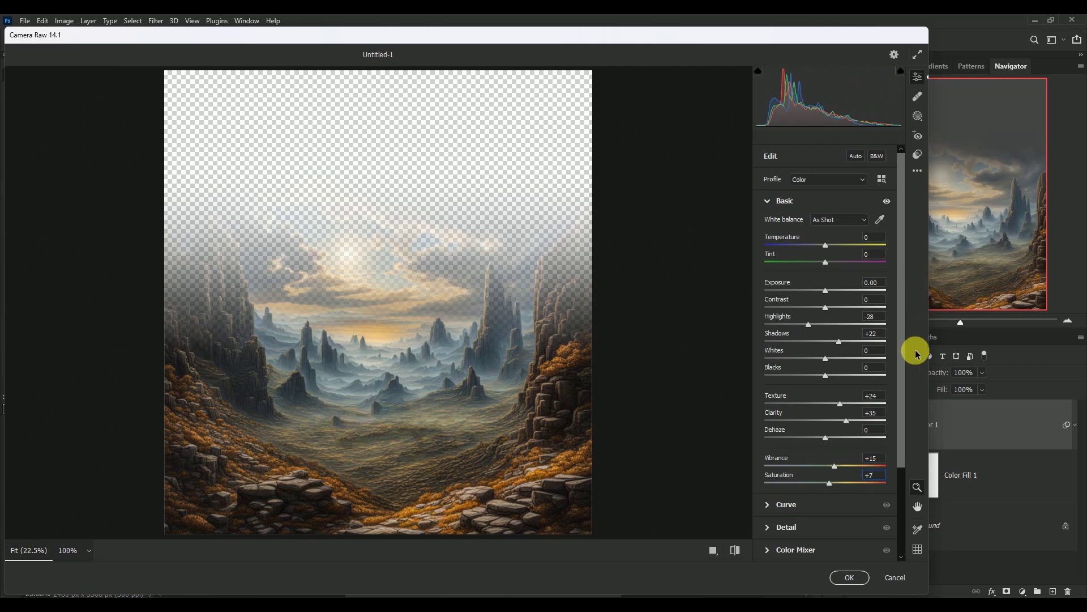
pyautogui.click(852, 577)
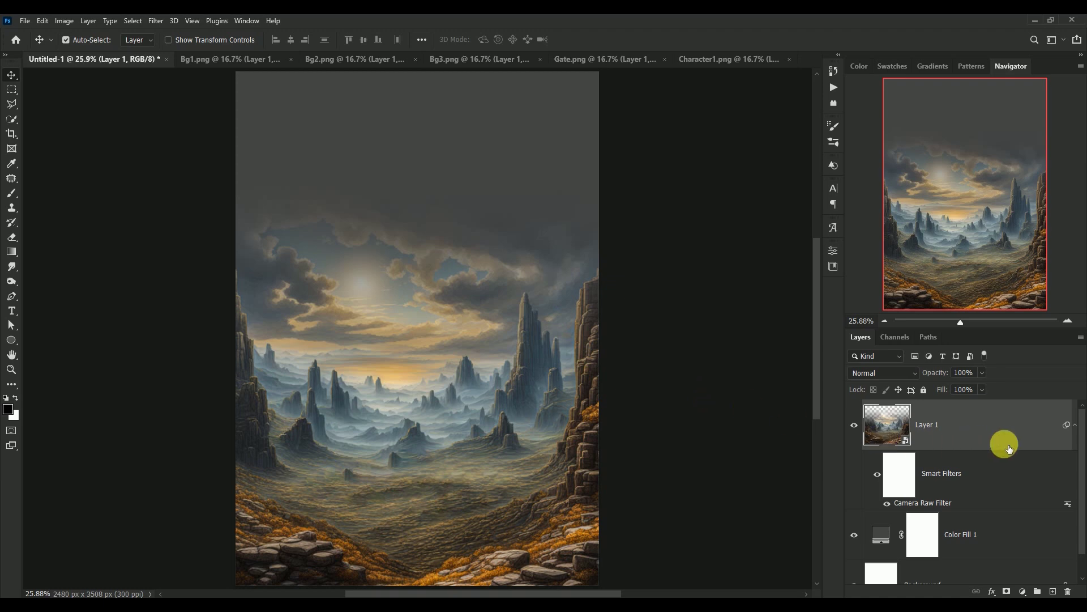
# - Collapse Layer 1's Smart Filters list in the Layers panel
pyautogui.click(1074, 425)
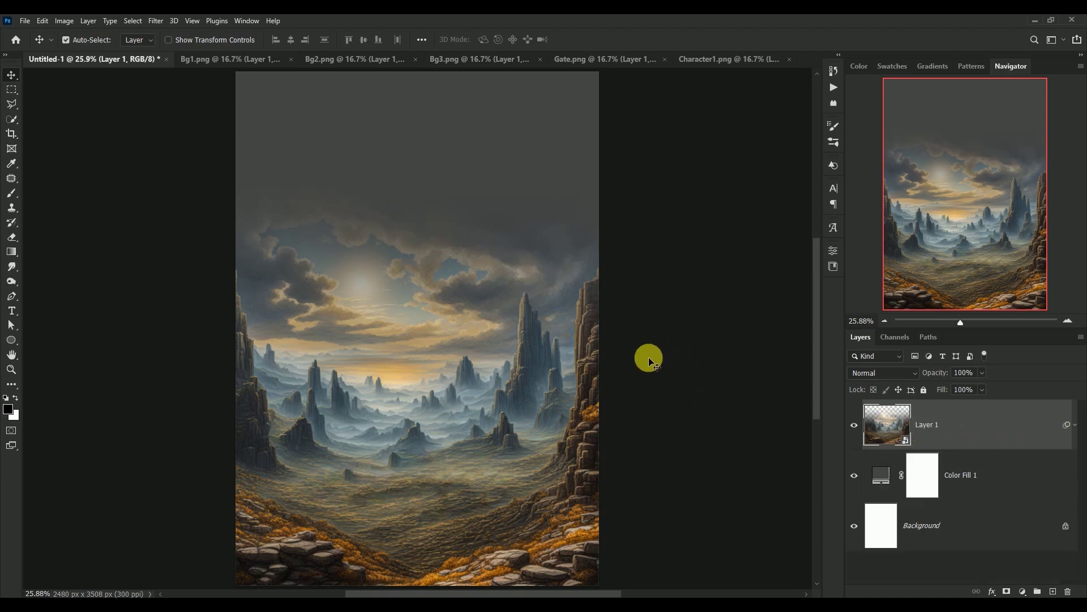
# - On a new layer, paint soft black with an enlarged brush over the poster's lower half
pyautogui.click(1054, 591)
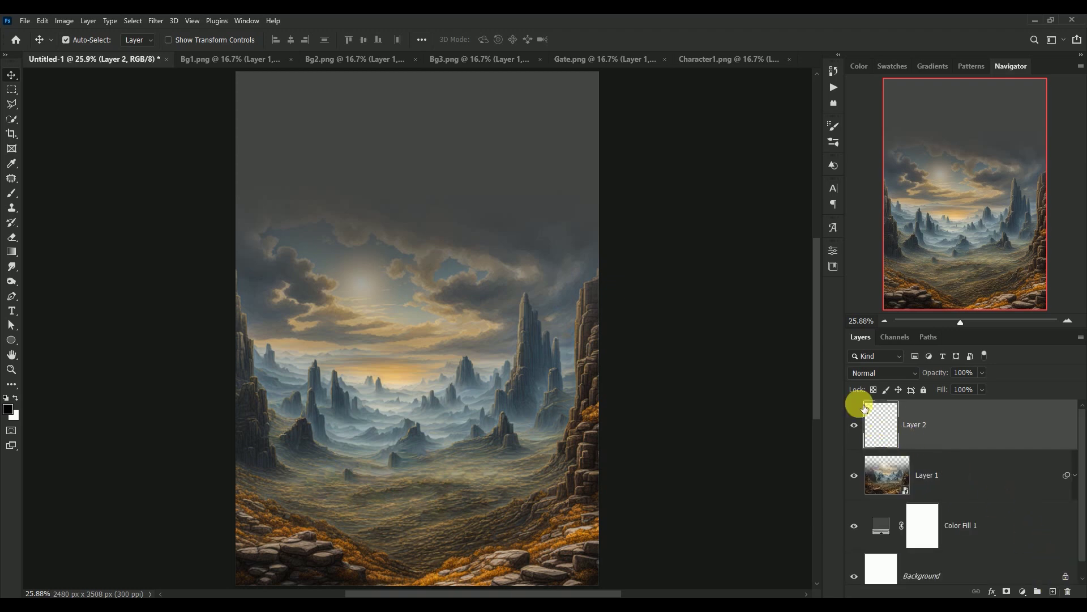
pyautogui.click(11, 193)
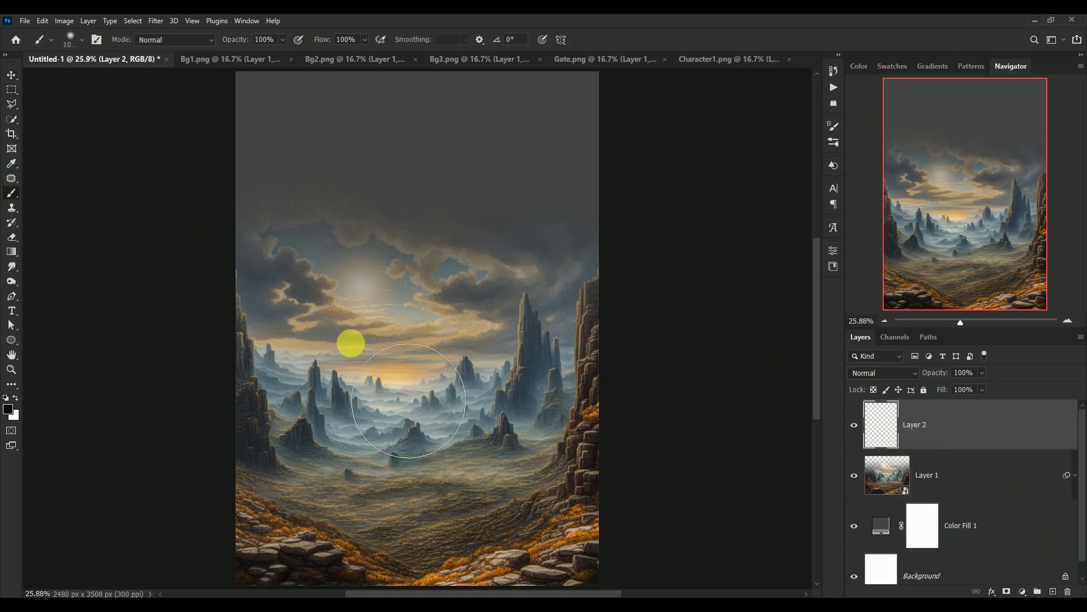
pyautogui.scroll(-3, 362, 363)
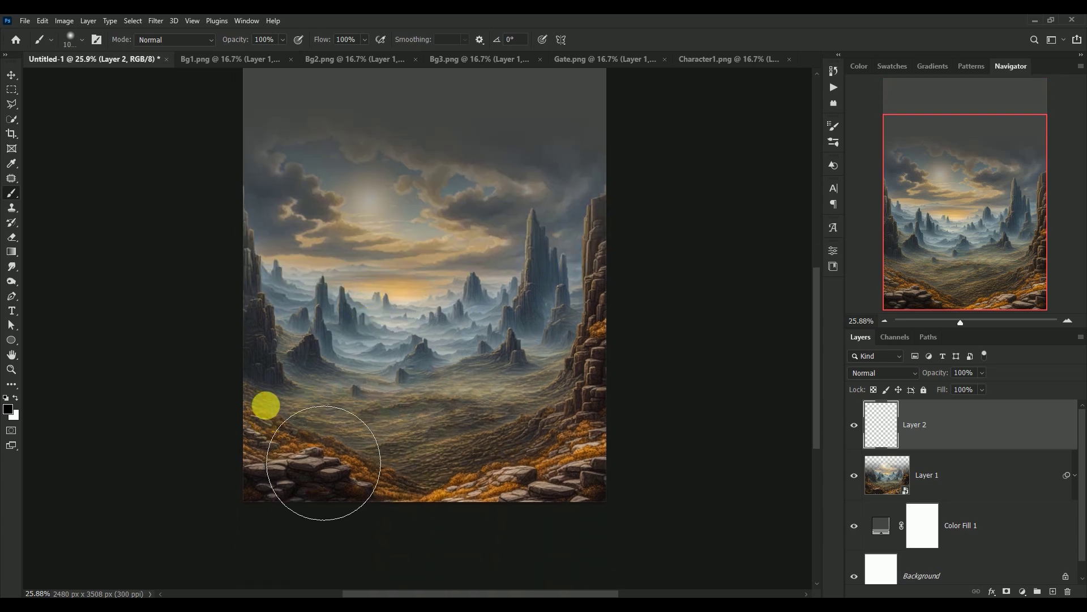
pyautogui.press(']')
pyautogui.press(']')
pyautogui.press(']')
pyautogui.moveTo(342, 467)
pyautogui.mouseDown()
pyautogui.moveTo(334, 476)
pyautogui.moveTo(578, 493)
pyautogui.moveTo(620, 410)
pyautogui.moveTo(535, 476)
pyautogui.moveTo(313, 489)
pyautogui.moveTo(236, 409)
pyautogui.moveTo(396, 451)
pyautogui.moveTo(625, 444)
pyautogui.moveTo(287, 453)
pyautogui.mouseUp()
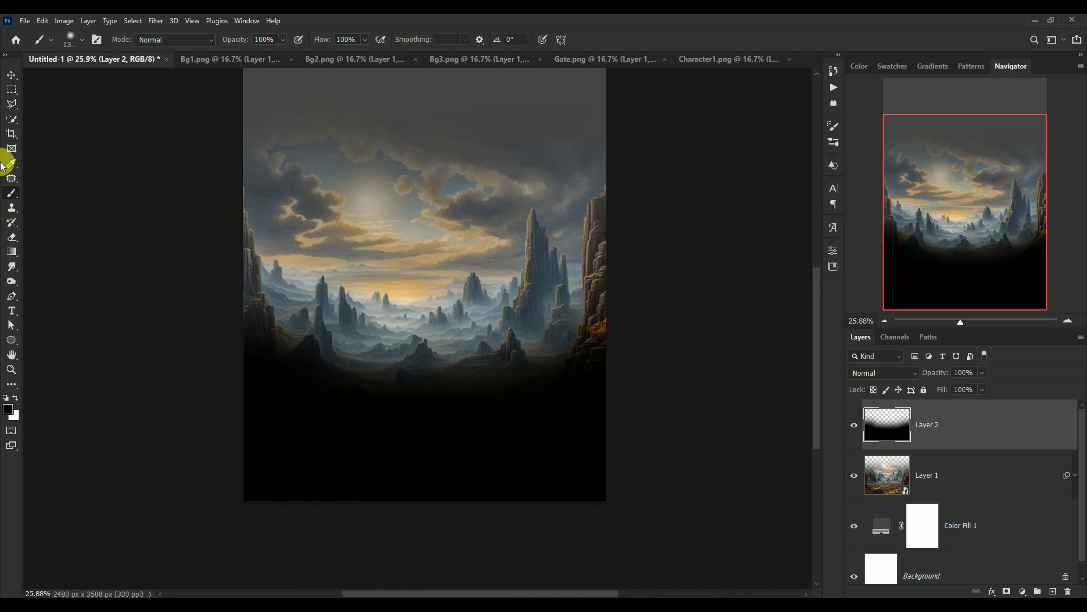
pyautogui.click(11, 76)
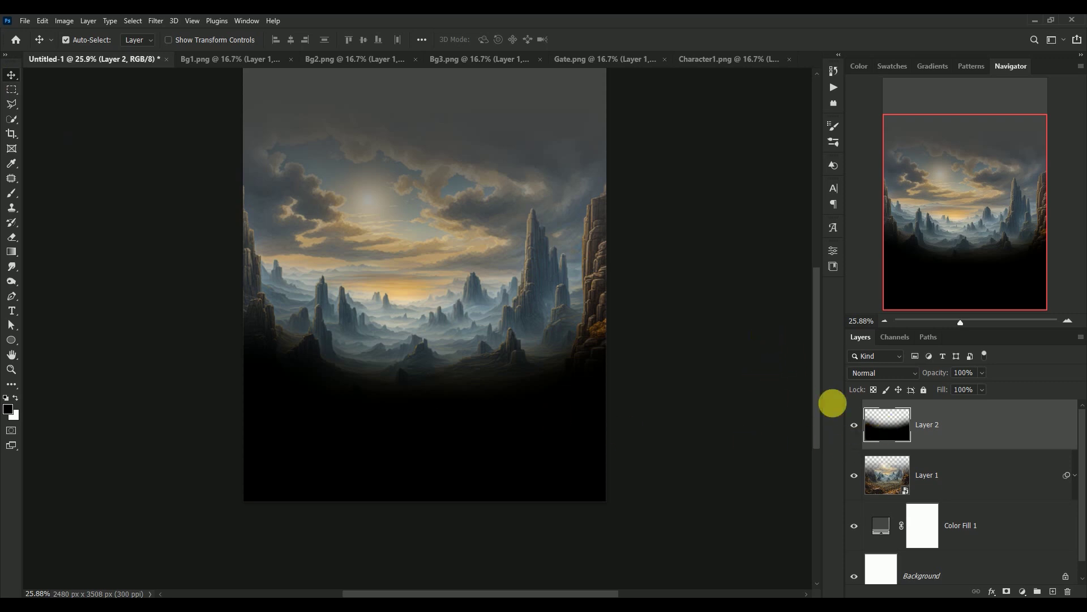
# - Set Layer 2 to Hard Light blend mode at 50% opacity
pyautogui.click(876, 372)
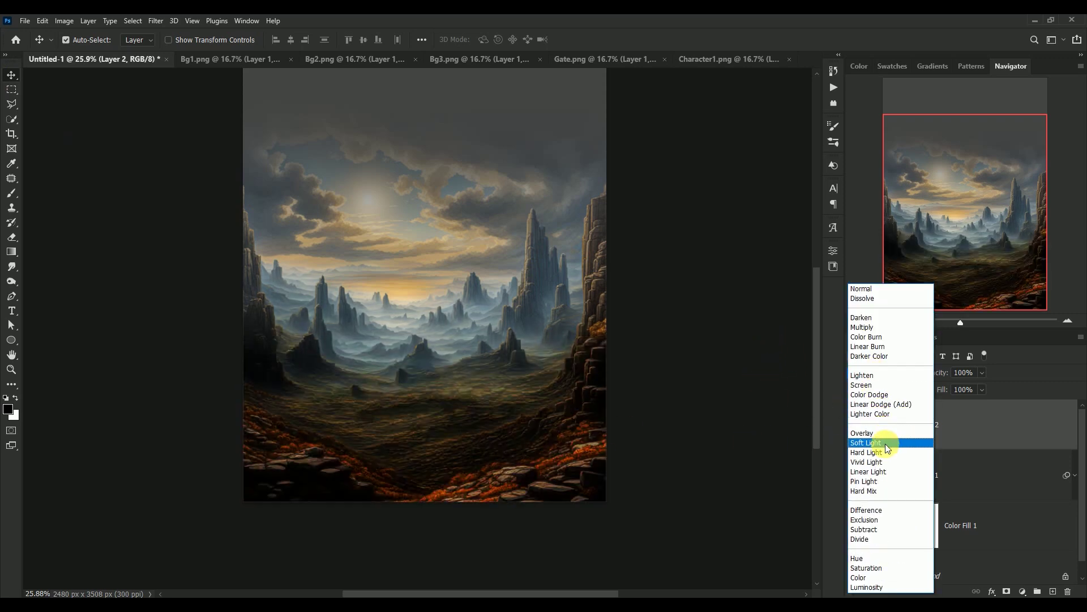
pyautogui.click(887, 452)
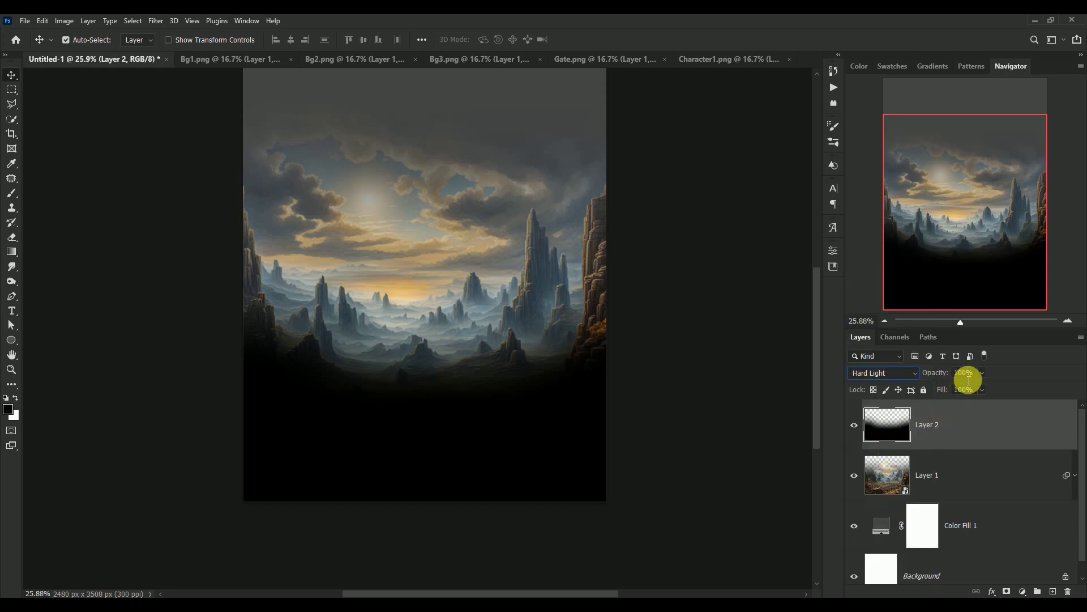
pyautogui.write('5')
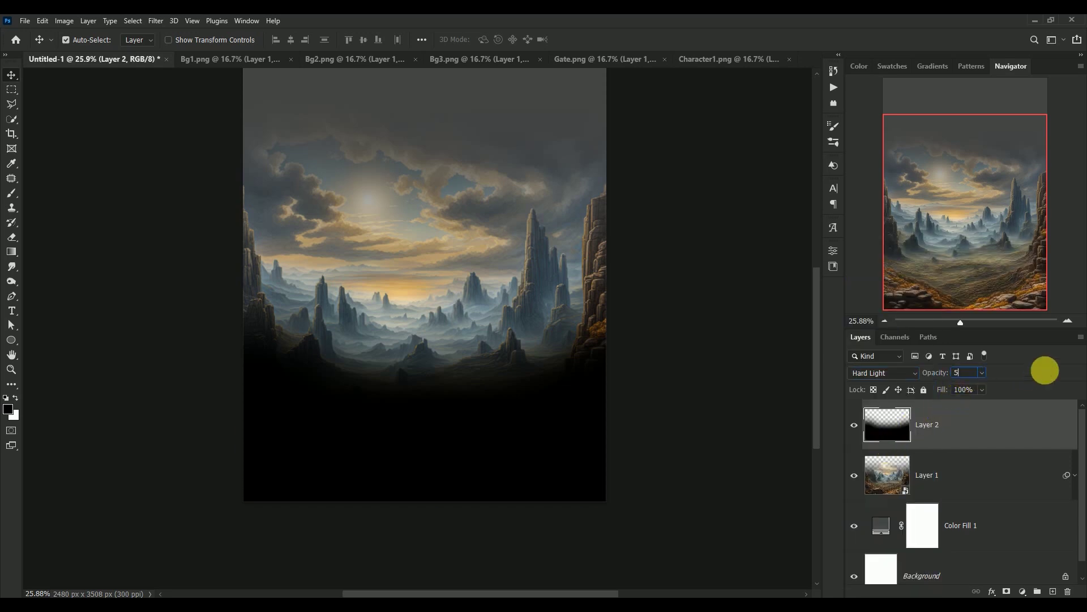
pyautogui.write('0')
pyautogui.press('Return')
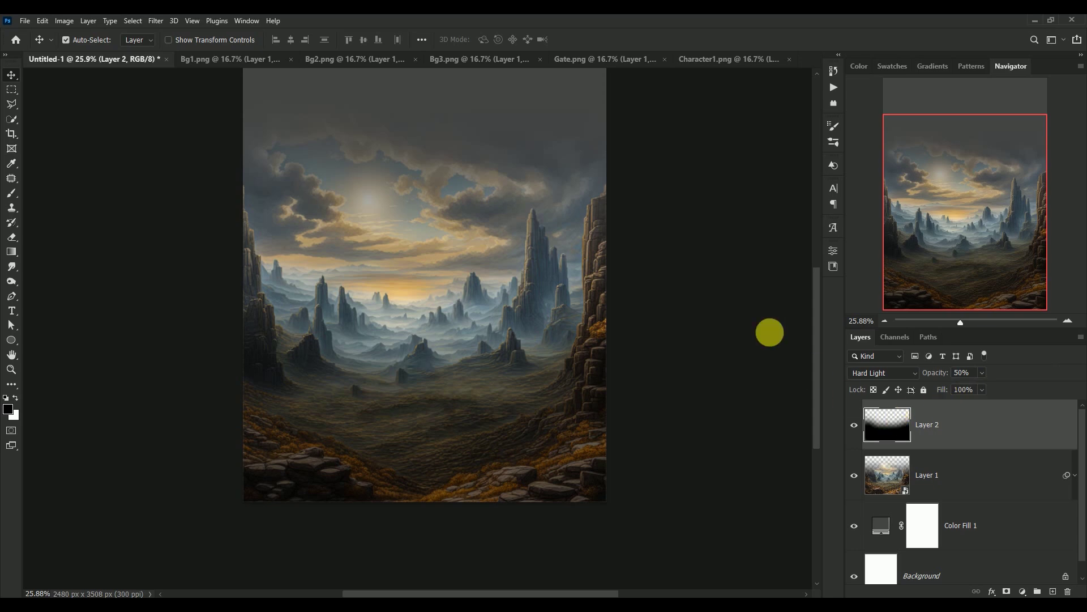
pyautogui.scroll(3, 746, 297)
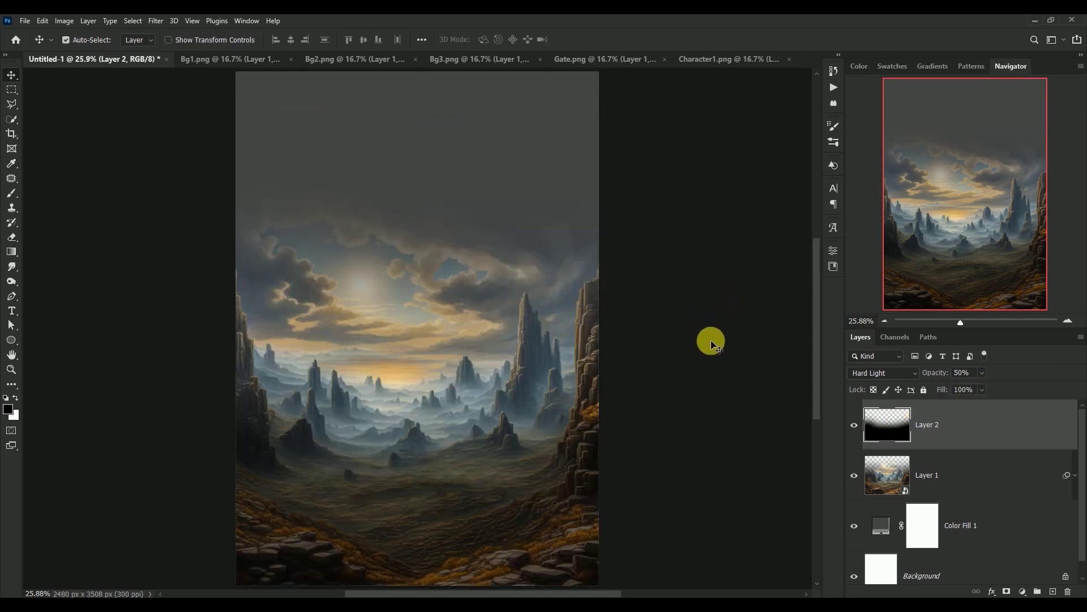
# - Add a Color Balance layer clipped to Layer 2 with Midtones -16, 5, +10
pyautogui.click(1023, 591)
pyautogui.click(1014, 489)
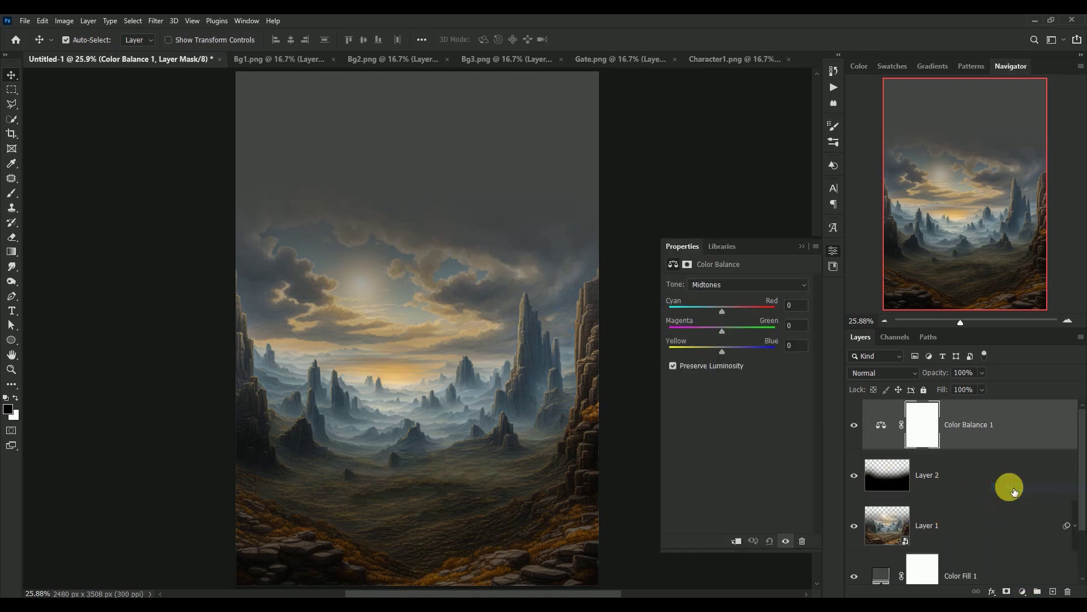
pyautogui.click(738, 540)
pyautogui.click(796, 305)
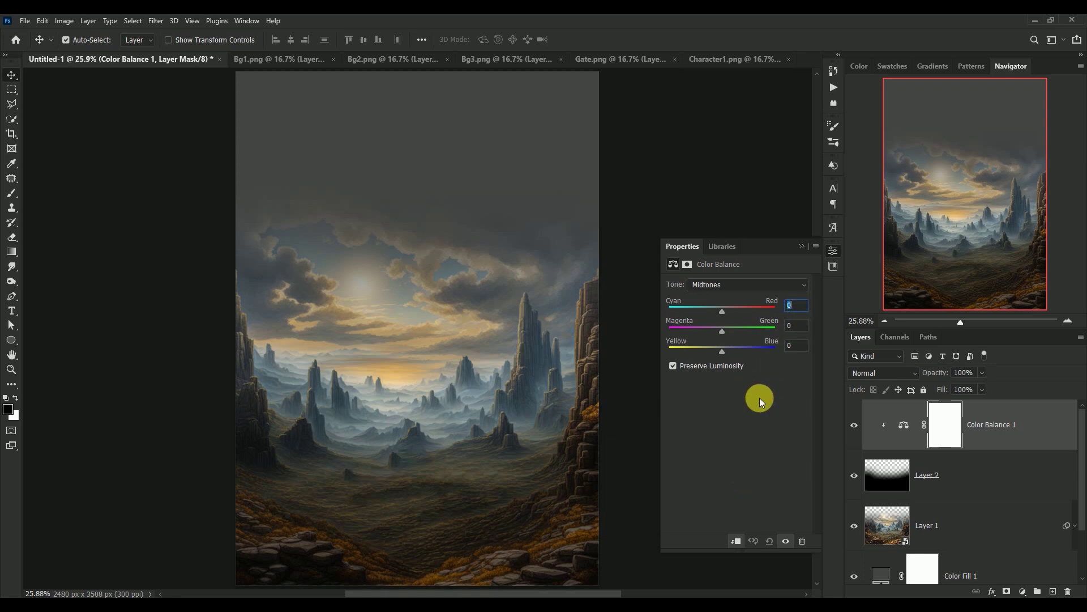
pyautogui.write('-16')
pyautogui.press('Tab')
pyautogui.write('5')
pyautogui.press('Tab')
pyautogui.write('+1')
pyautogui.write('0')
# - Set the Color Balance Shadows yellow–blue value to +2
pyautogui.click(749, 284)
pyautogui.click(797, 324)
pyautogui.click(800, 347)
pyautogui.write('+2')
# - Set the Color Balance Highlights to +14 red, -17 magenta, +5 blue
pyautogui.click(730, 285)
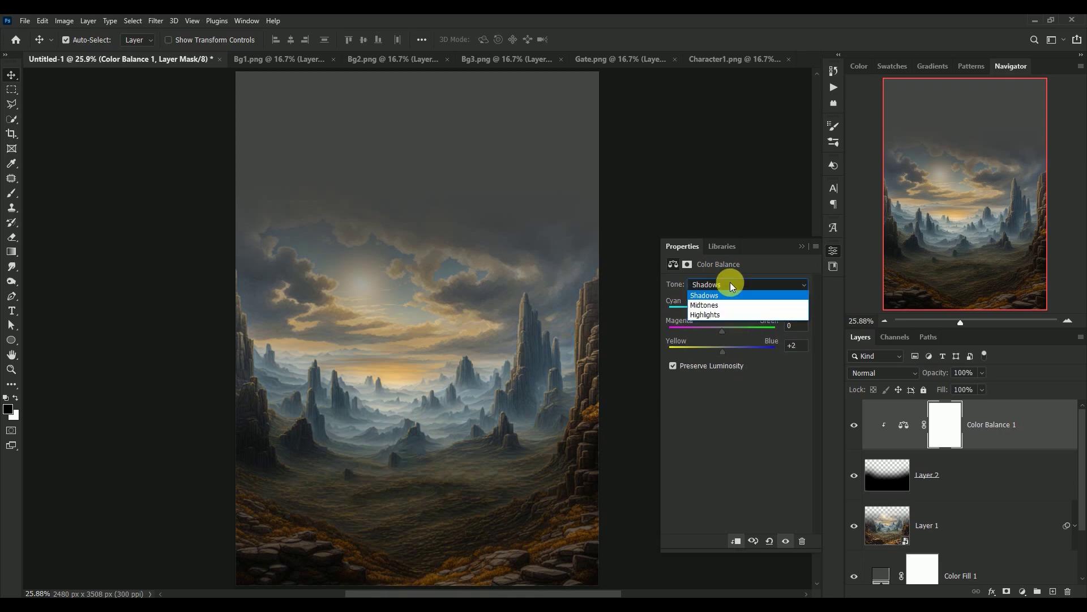
pyautogui.click(719, 313)
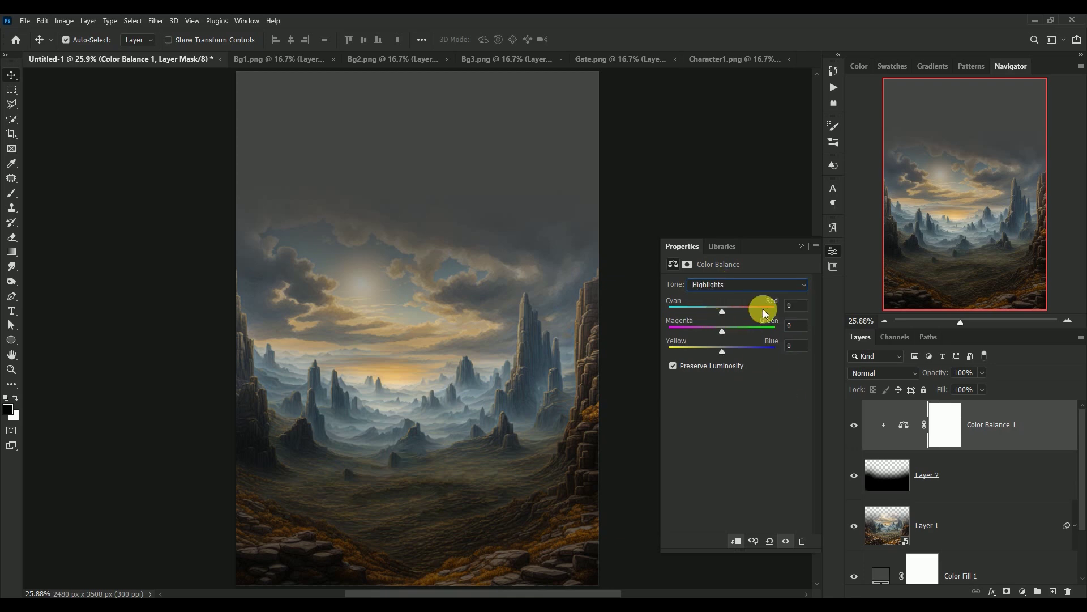
pyautogui.click(796, 306)
pyautogui.write('+')
pyautogui.write('14')
pyautogui.press('Tab')
pyautogui.write('-1')
pyautogui.write('7')
pyautogui.press('Tab')
pyautogui.write('+5')
# - Unclip the Color Balance to affect the whole image and toggle its visibility to compare
pyautogui.click(737, 541)
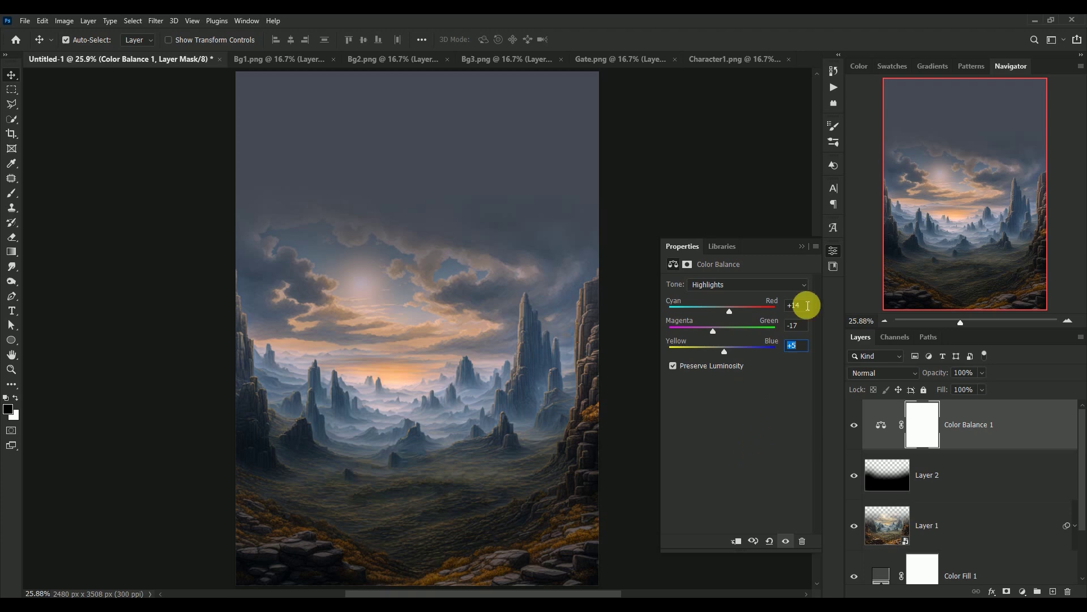
pyautogui.click(801, 246)
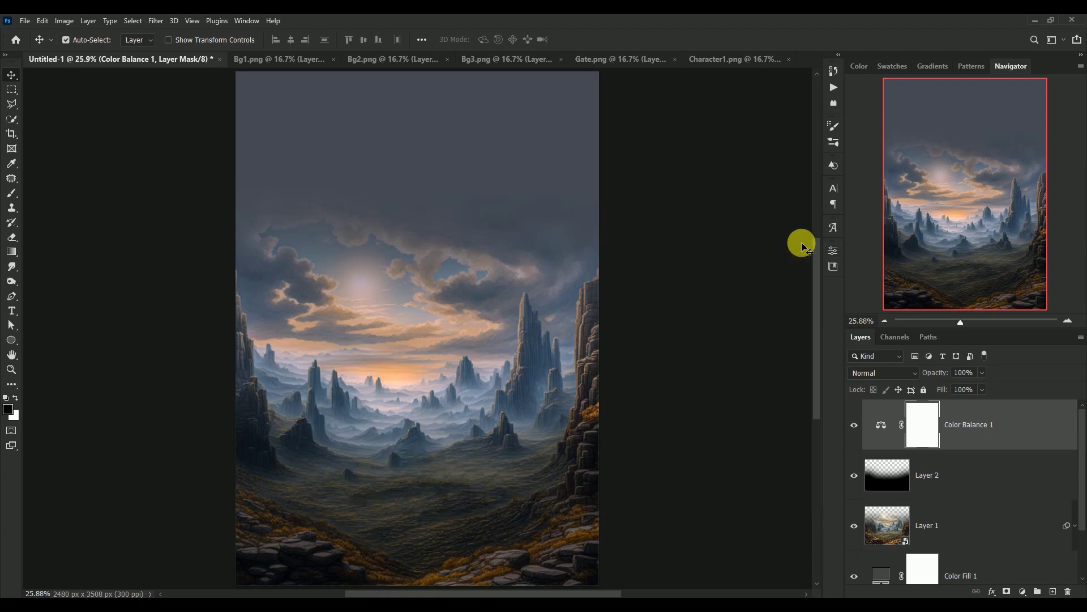
pyautogui.click(855, 425)
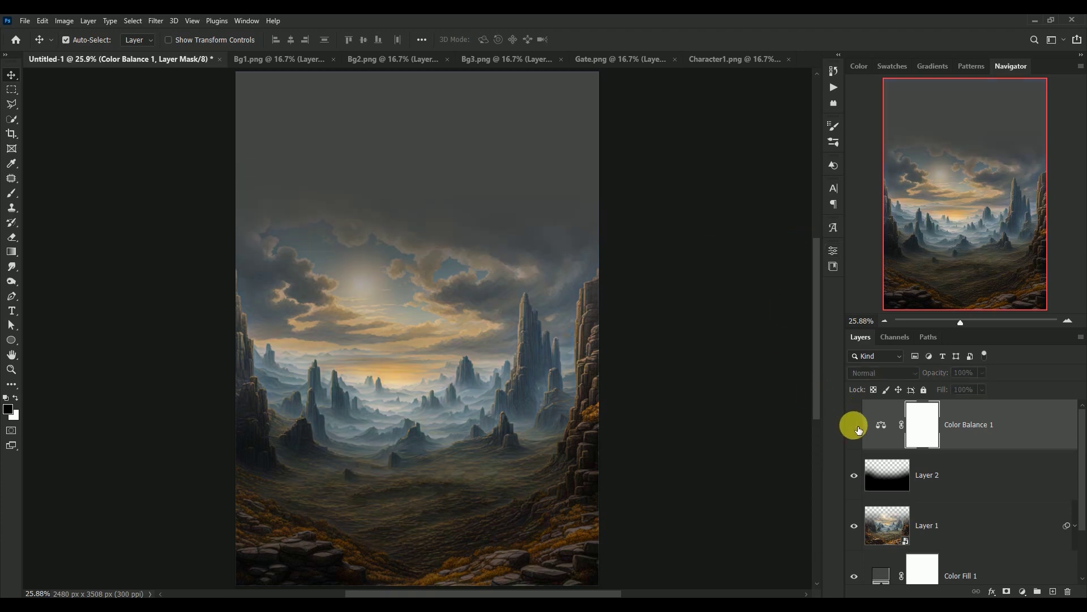
pyautogui.click(855, 426)
pyautogui.click(875, 475)
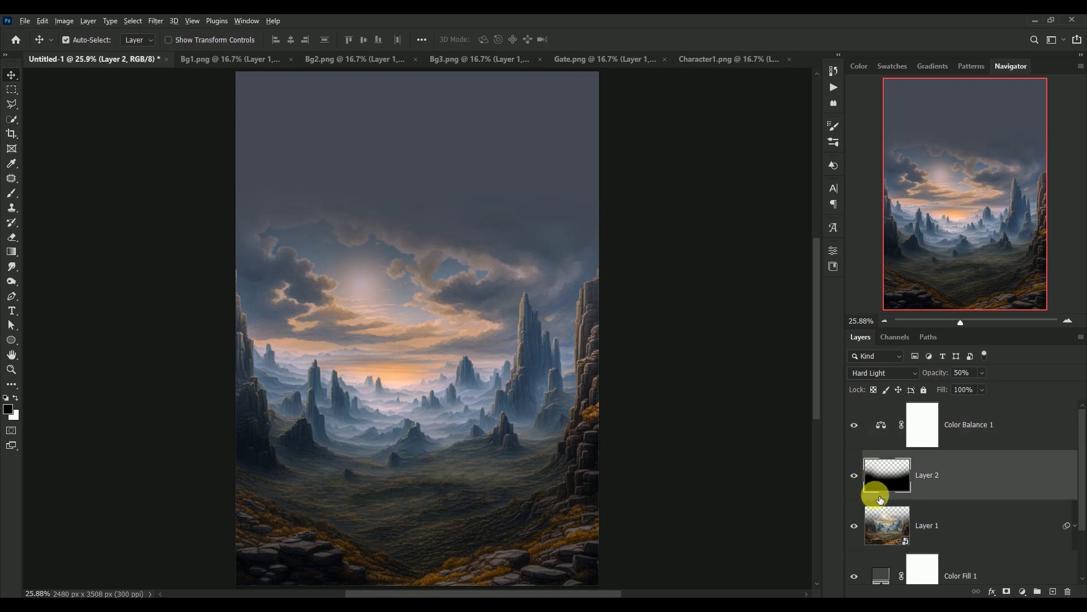
# - Clip Layer 2's dark gradient to Layer 1 and close the Bg1.png document
pyautogui.keyDown('alt'); pyautogui.click(880, 499); pyautogui.keyUp('alt')
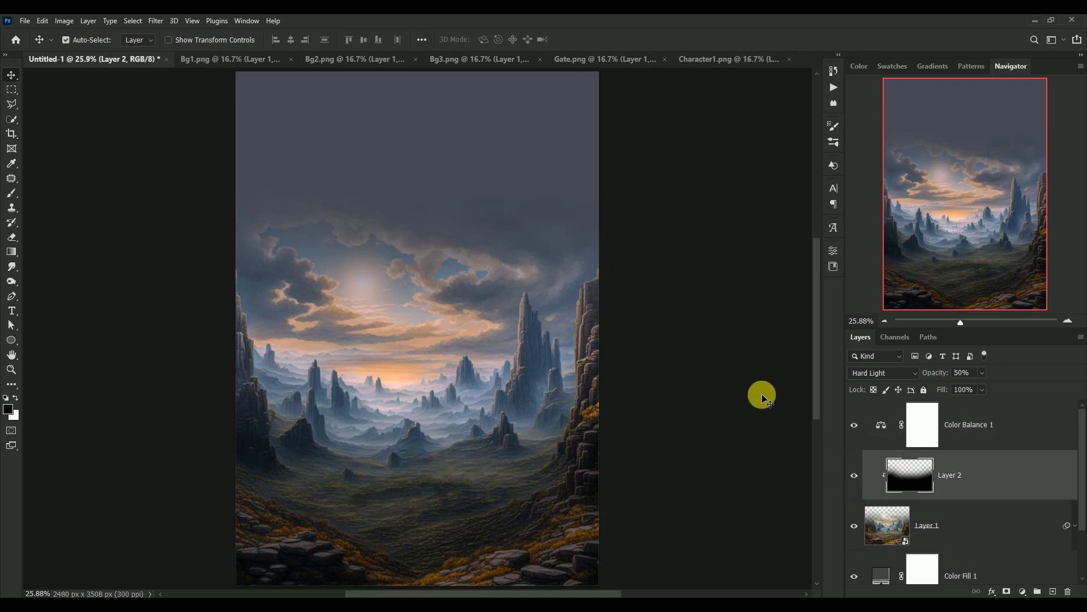
pyautogui.click(886, 425)
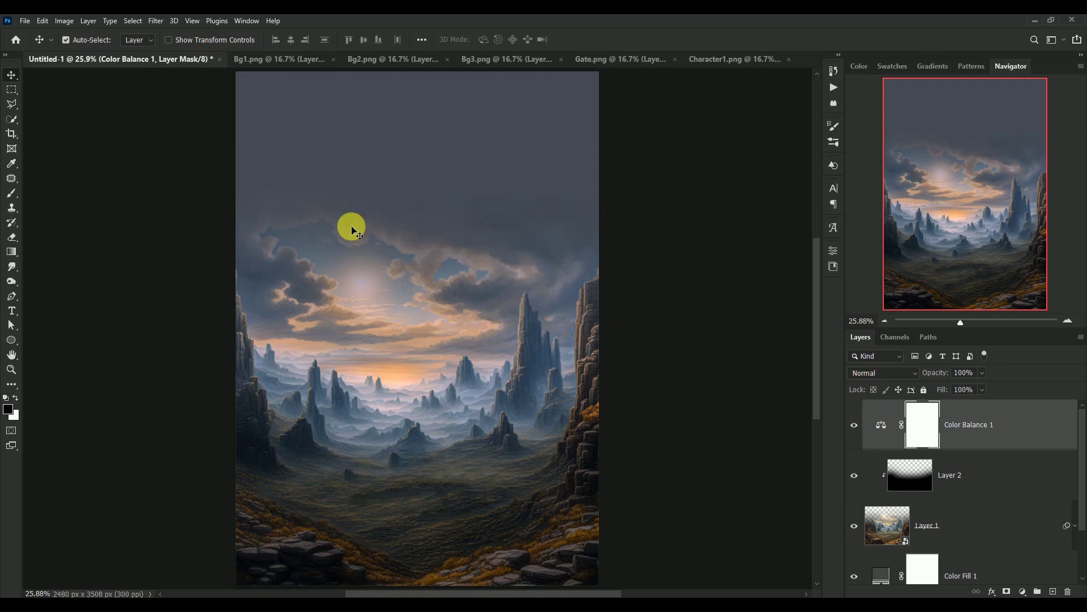
pyautogui.click(255, 59)
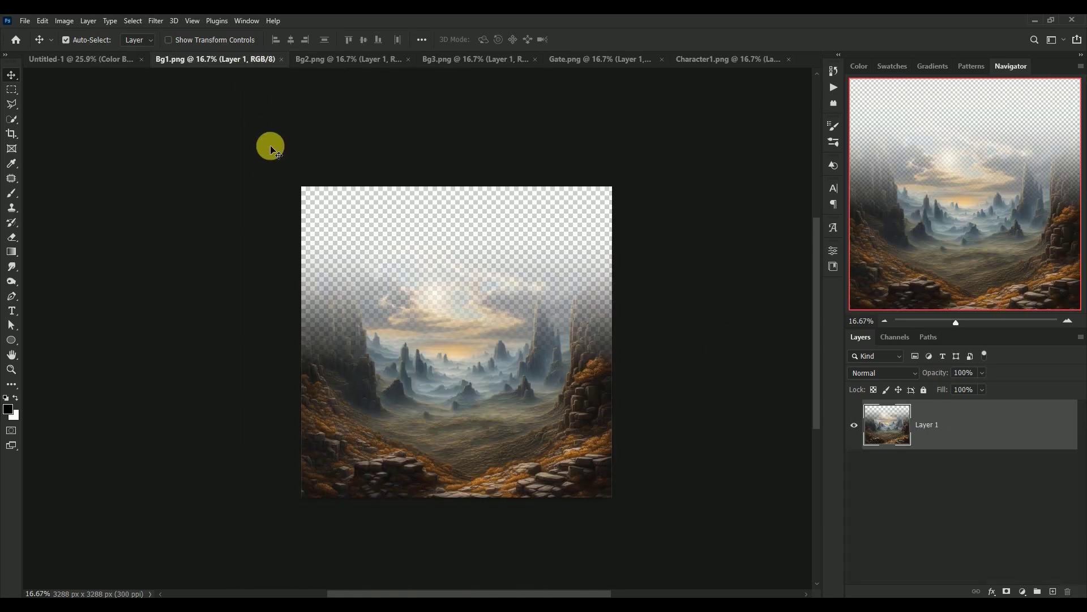
pyautogui.click(282, 59)
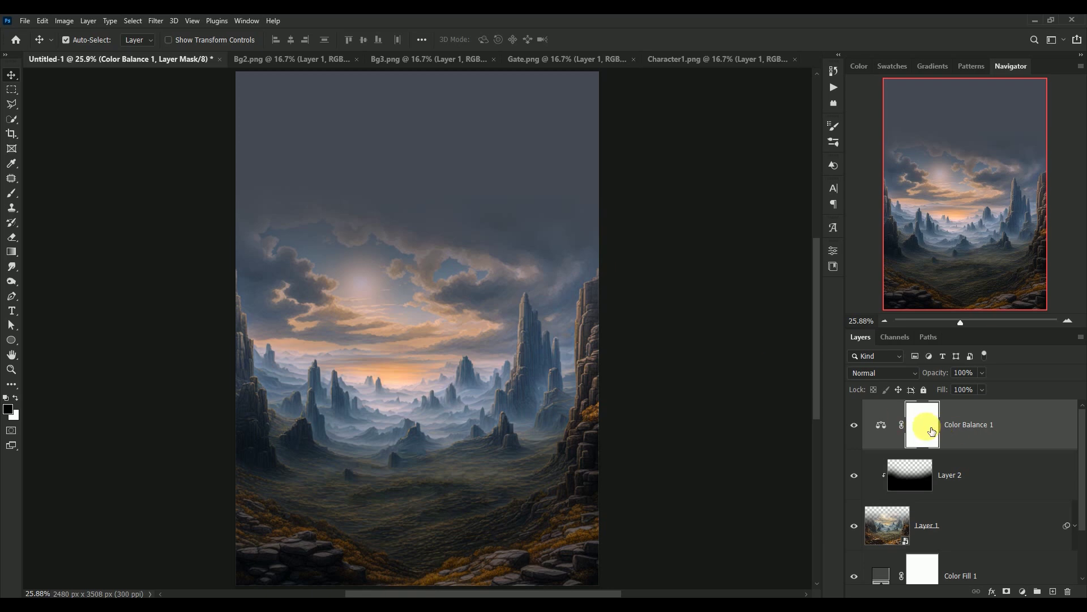
# - Add a Curves layer with the RGB curve pulled down to input 186, output 176
pyautogui.click(1028, 592)
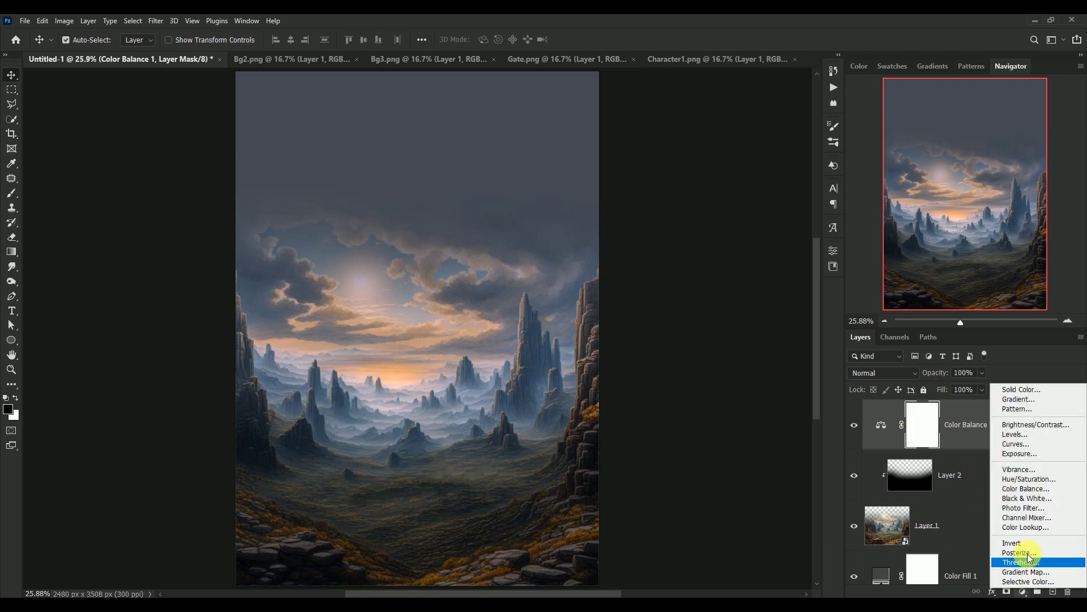
pyautogui.click(1021, 447)
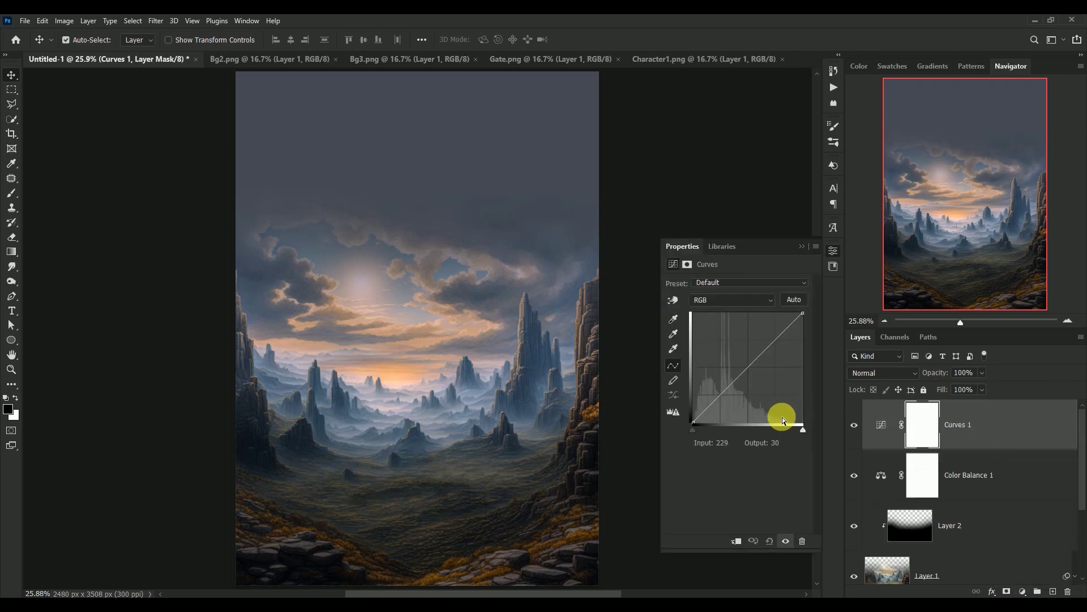
pyautogui.moveTo(759, 355); pyautogui.dragTo(778, 351)
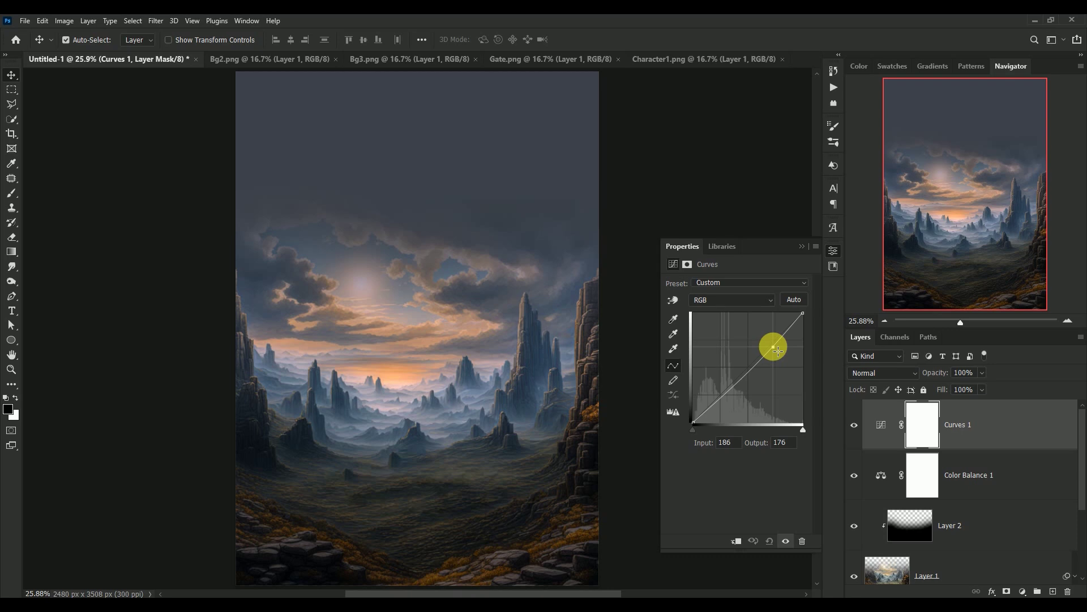
pyautogui.click(801, 246)
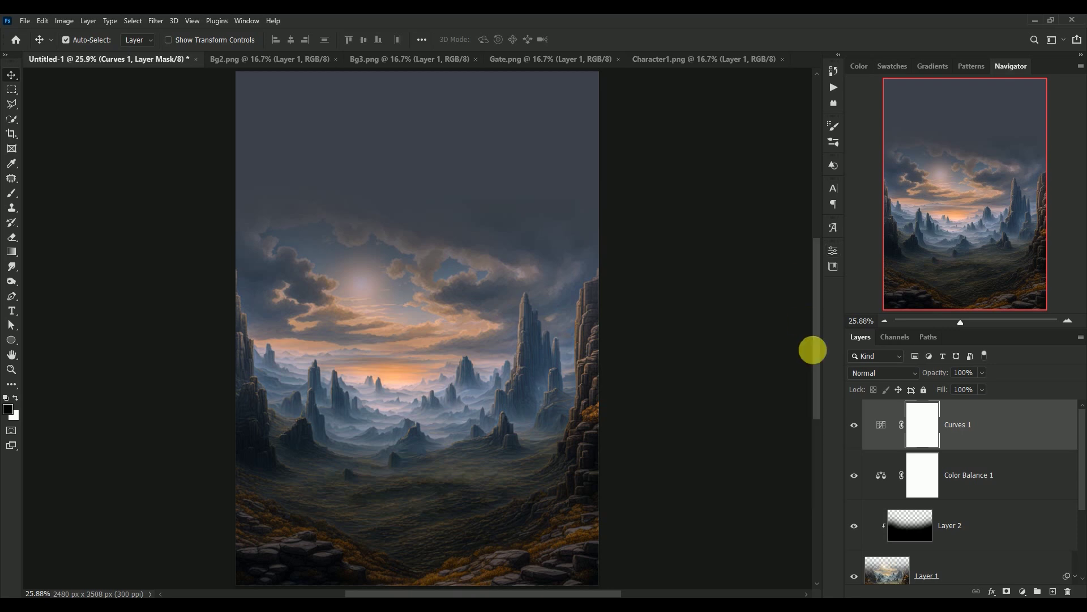
# - Toggle the Curves layer and Layer 2 off and on to compare the darkening
pyautogui.click(855, 425)
pyautogui.click(856, 425)
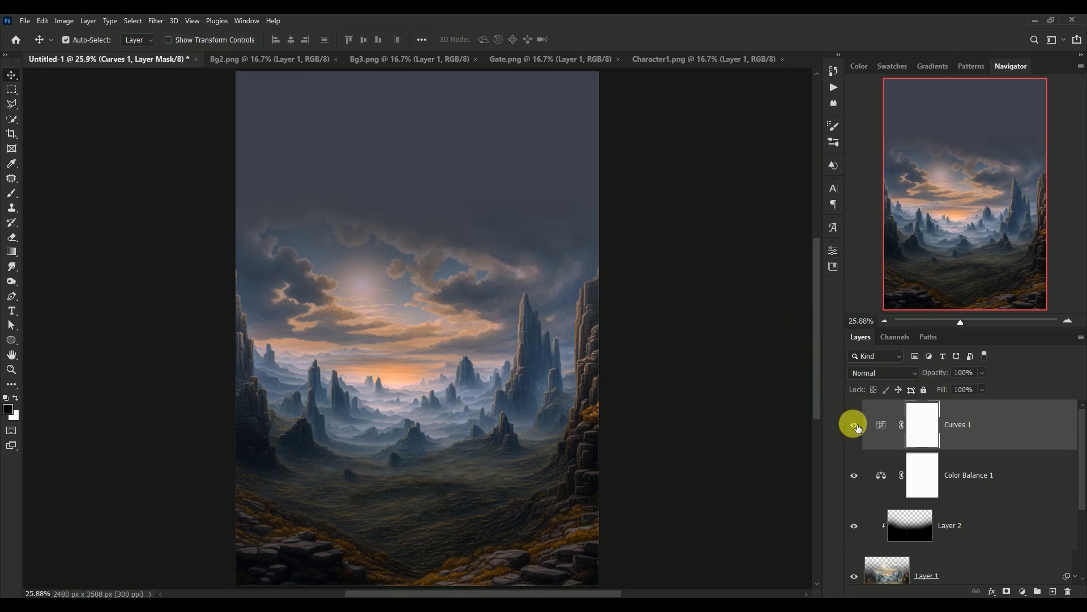
pyautogui.click(856, 526)
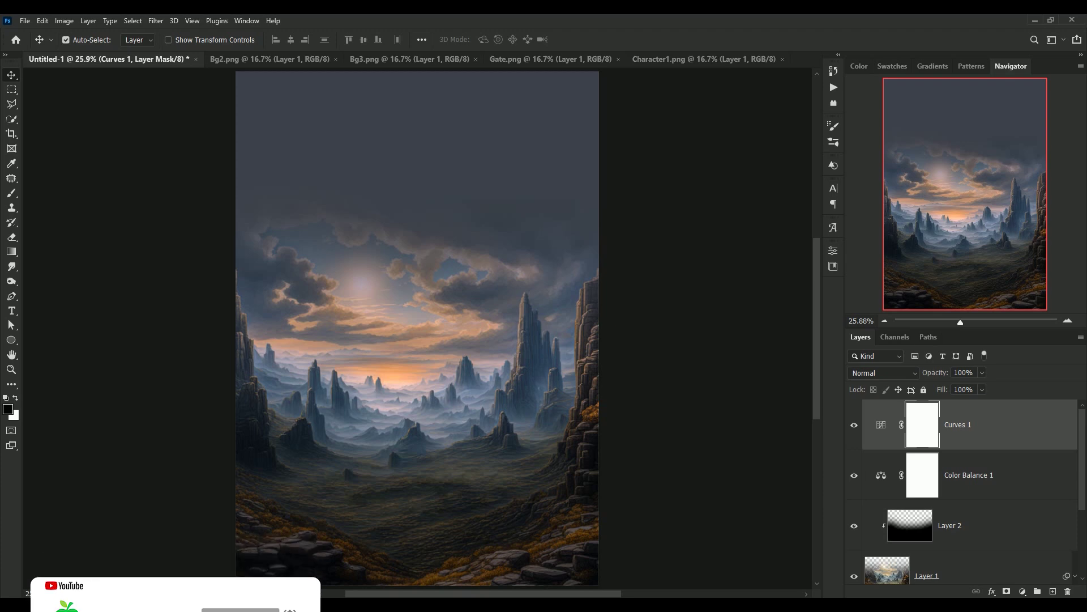
pyautogui.click(801, 572)
pyautogui.click(708, 417)
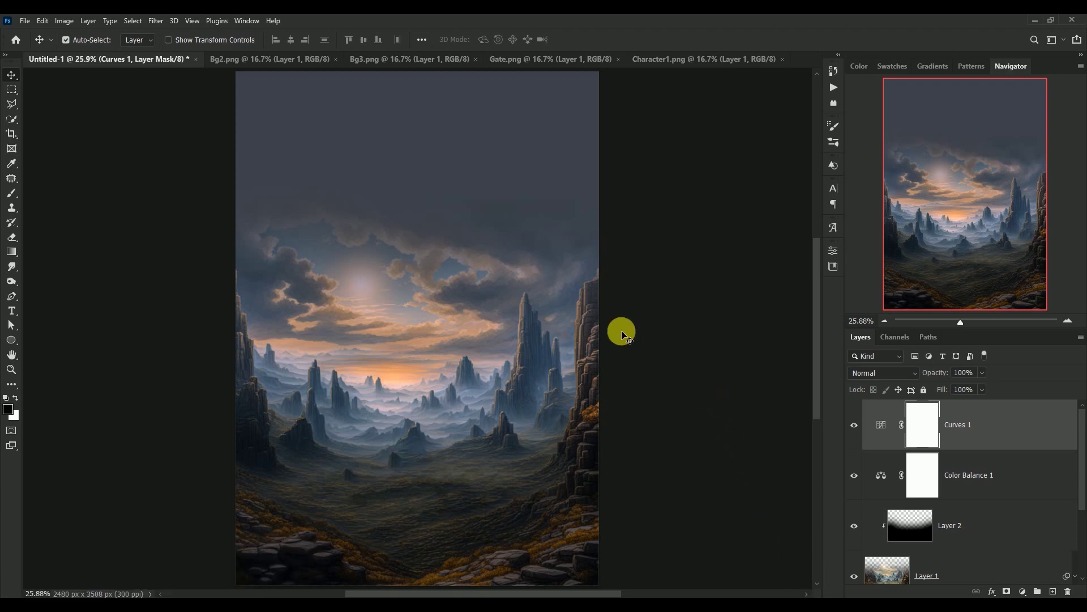
# - Drag the castle from Bg2.png into the poster and convert it to a smart object
pyautogui.click(247, 58)
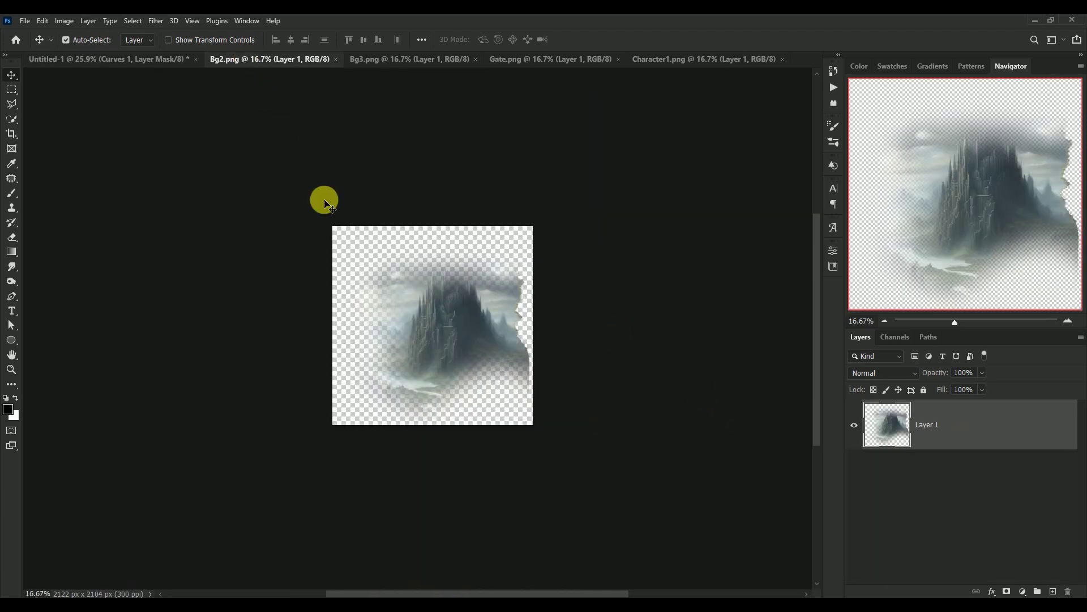
pyautogui.moveTo(449, 332); pyautogui.dragTo(424, 281)
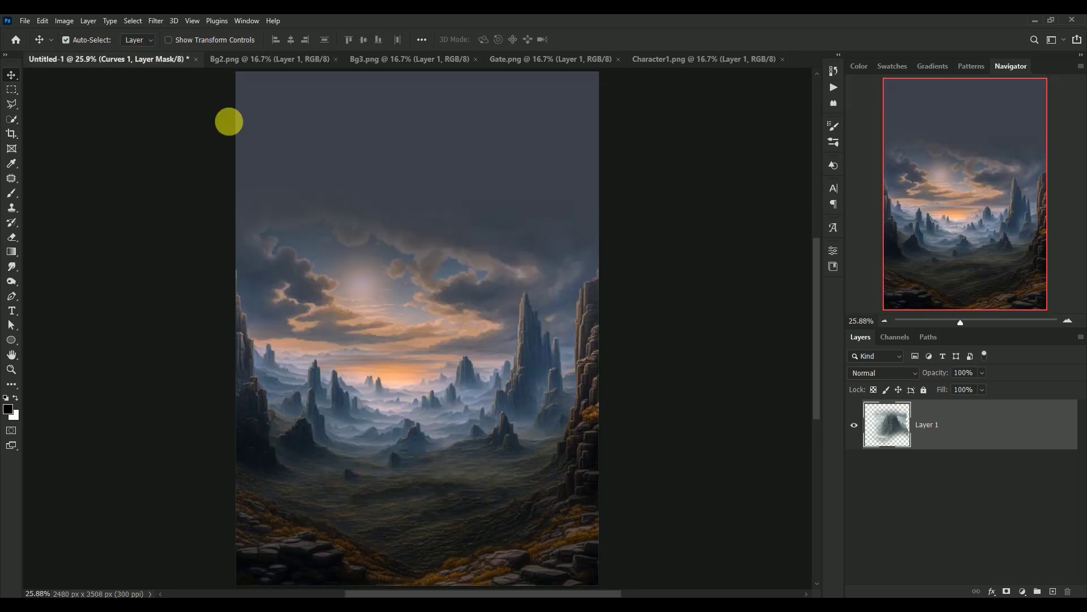
pyautogui.moveTo(425, 282); pyautogui.dragTo(458, 272)
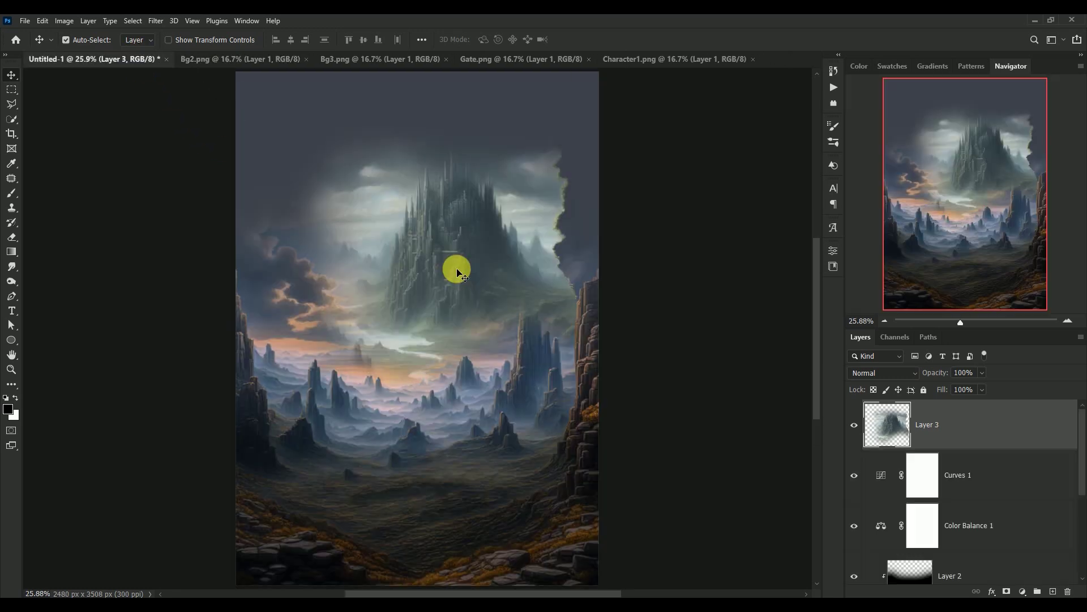
pyautogui.rightClick(975, 426)
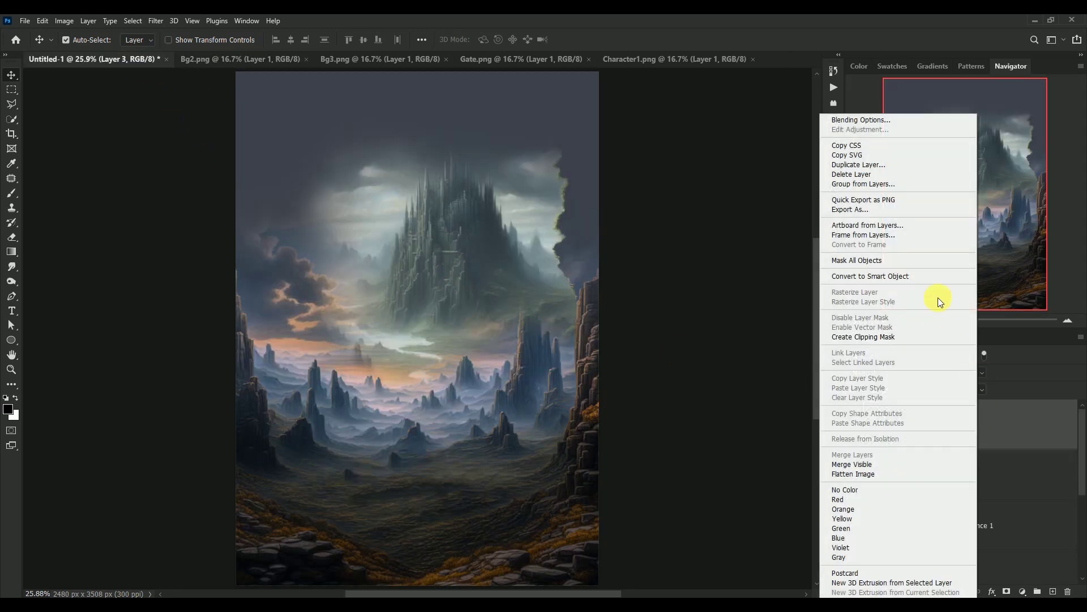
pyautogui.click(903, 276)
pyautogui.moveTo(452, 245)
pyautogui.mouseDown()
pyautogui.moveTo(503, 253)
pyautogui.moveTo(495, 265)
pyautogui.mouseUp()
# - Scale the castle layer to 113.22% and lower it into position
pyautogui.hotkey('ctrl', 't')
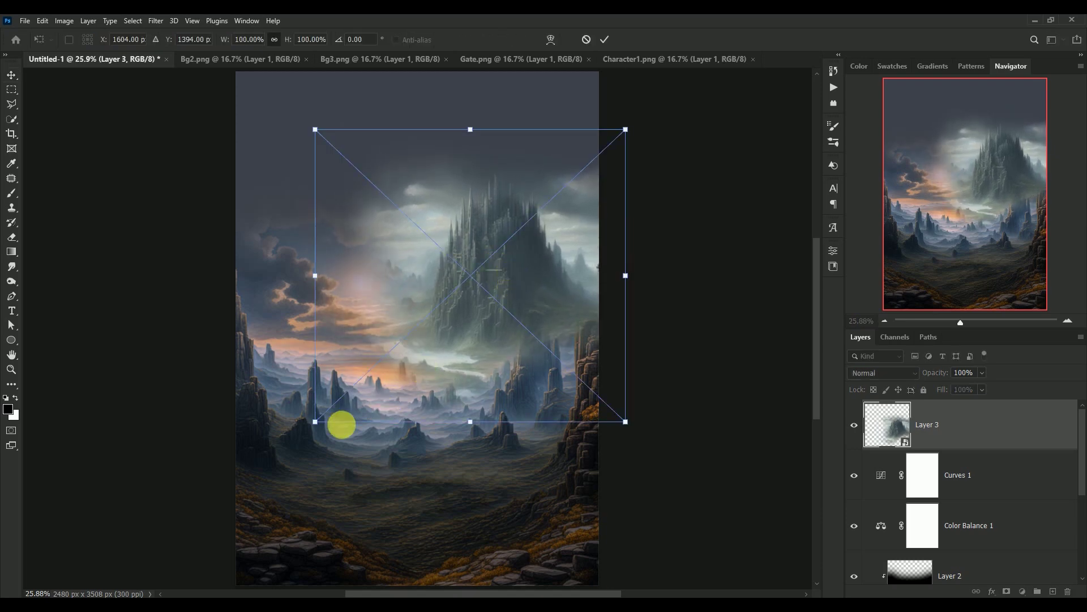
pyautogui.moveTo(315, 422); pyautogui.dragTo(274, 460)
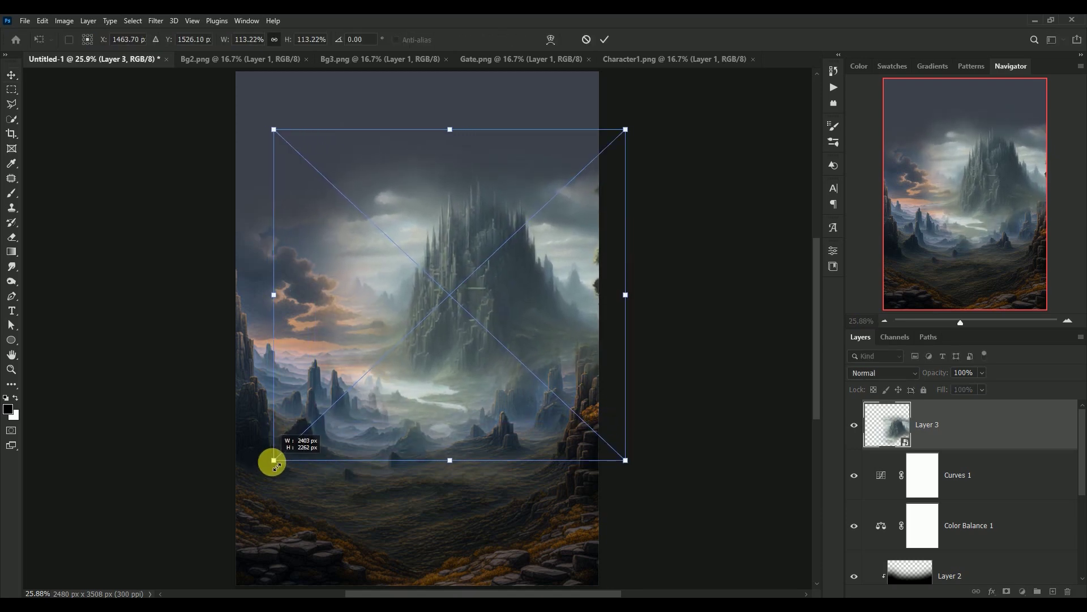
pyautogui.moveTo(497, 340)
pyautogui.mouseDown()
pyautogui.moveTo(491, 367)
pyautogui.moveTo(496, 358)
pyautogui.mouseUp()
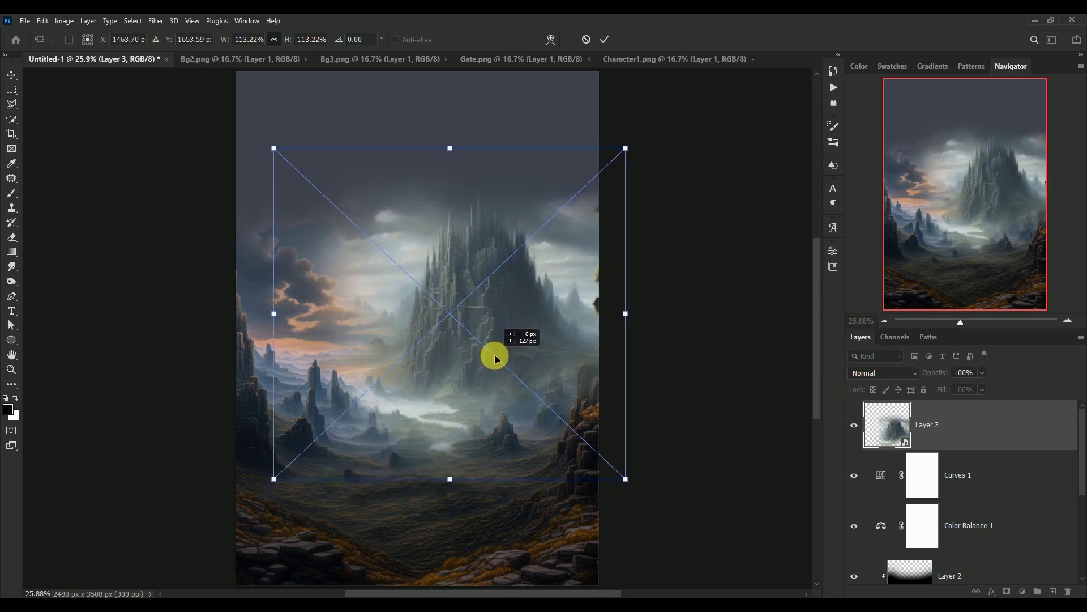
pyautogui.moveTo(495, 358); pyautogui.dragTo(494, 353)
pyautogui.press('Return')
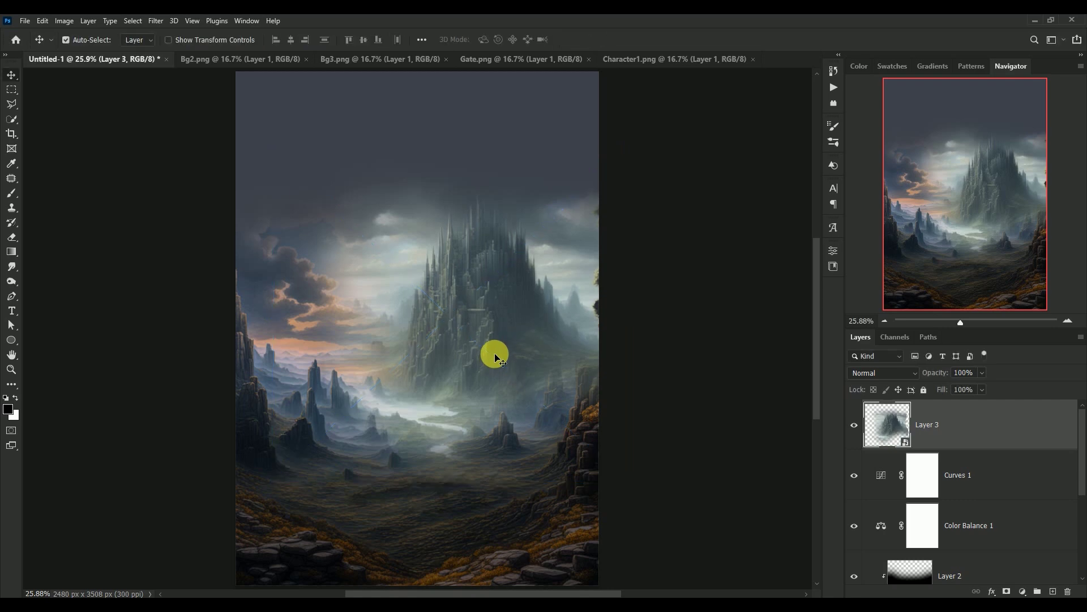
# - Toggle Layer 3's visibility to compare, then bring up the adjustment-layer list
pyautogui.click(855, 425)
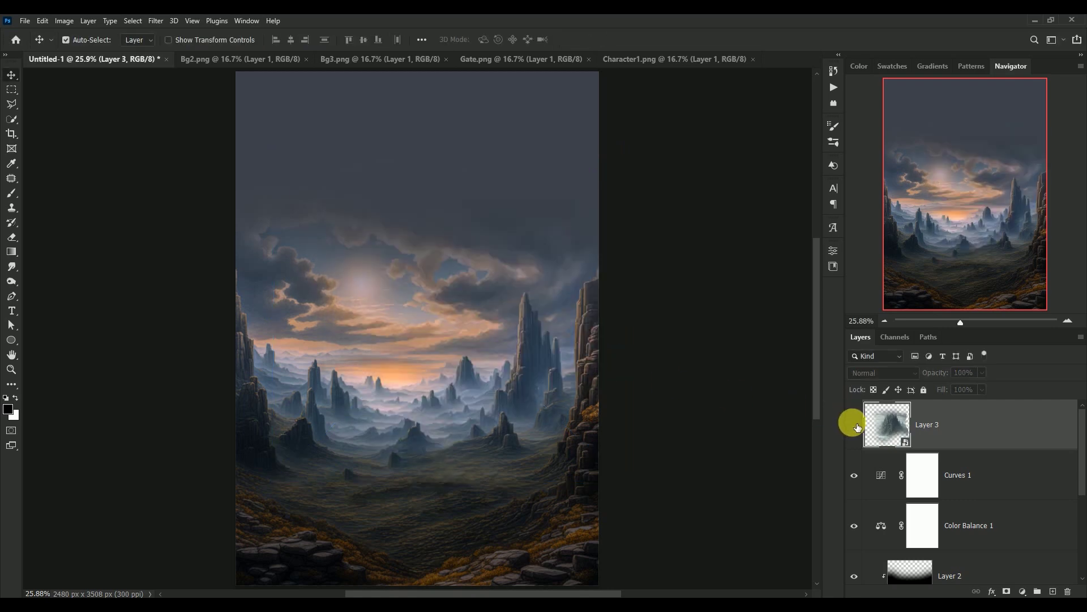
pyautogui.click(855, 425)
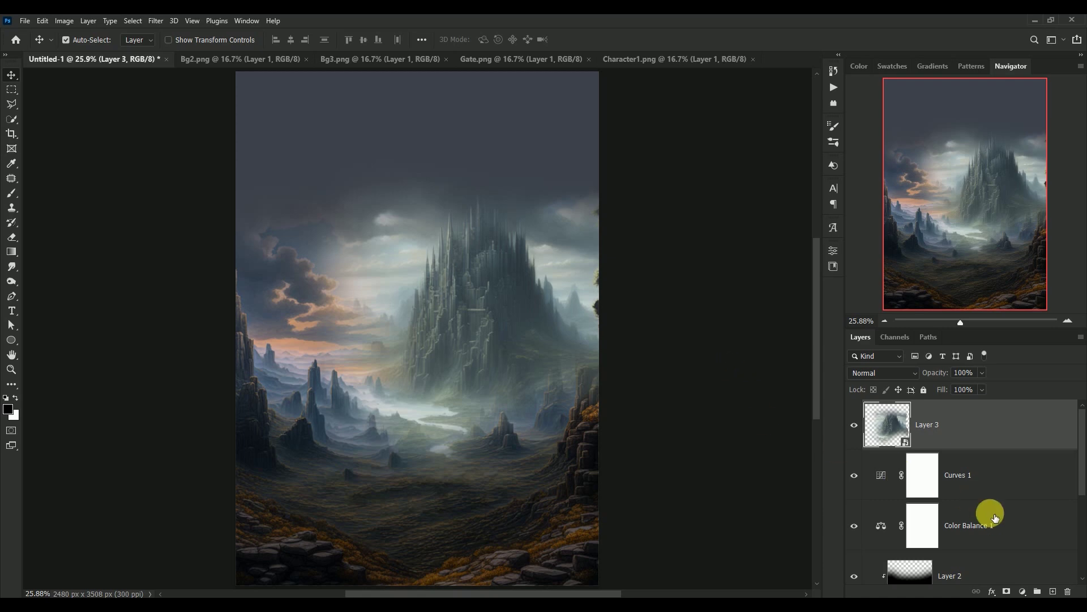
pyautogui.click(1023, 592)
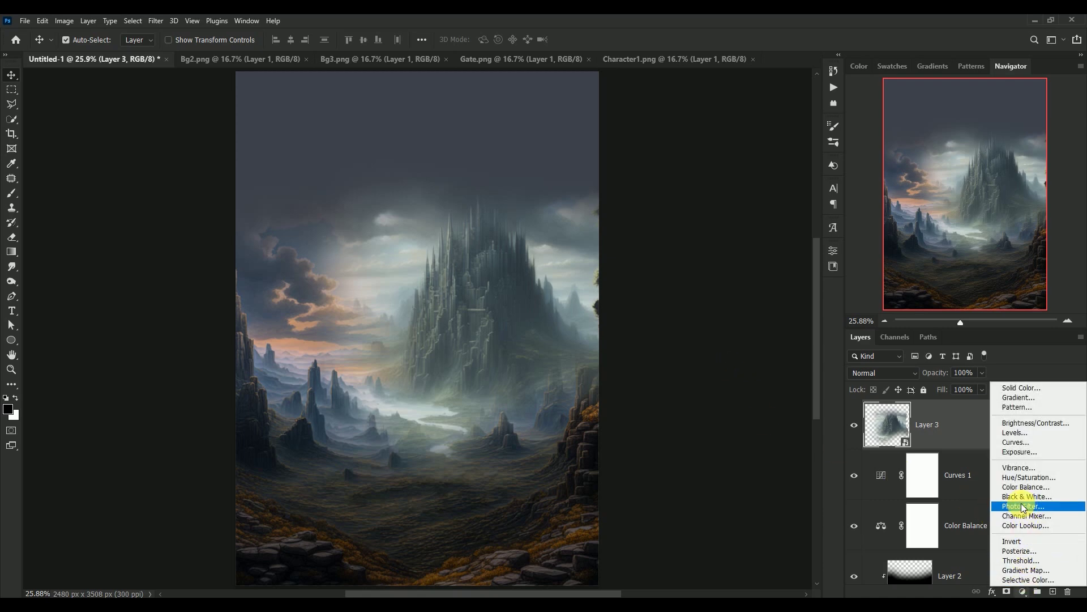
# - Add a Color Balance clipped to Layer 3 with Midtones +4, -10, +4
pyautogui.click(1011, 488)
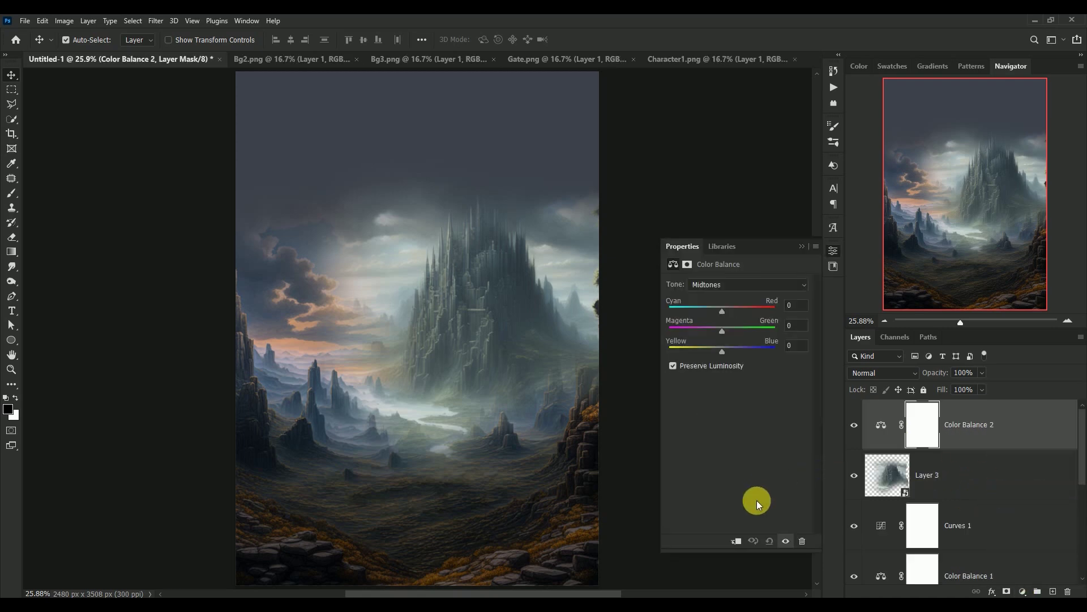
pyautogui.click(739, 541)
pyautogui.click(800, 309)
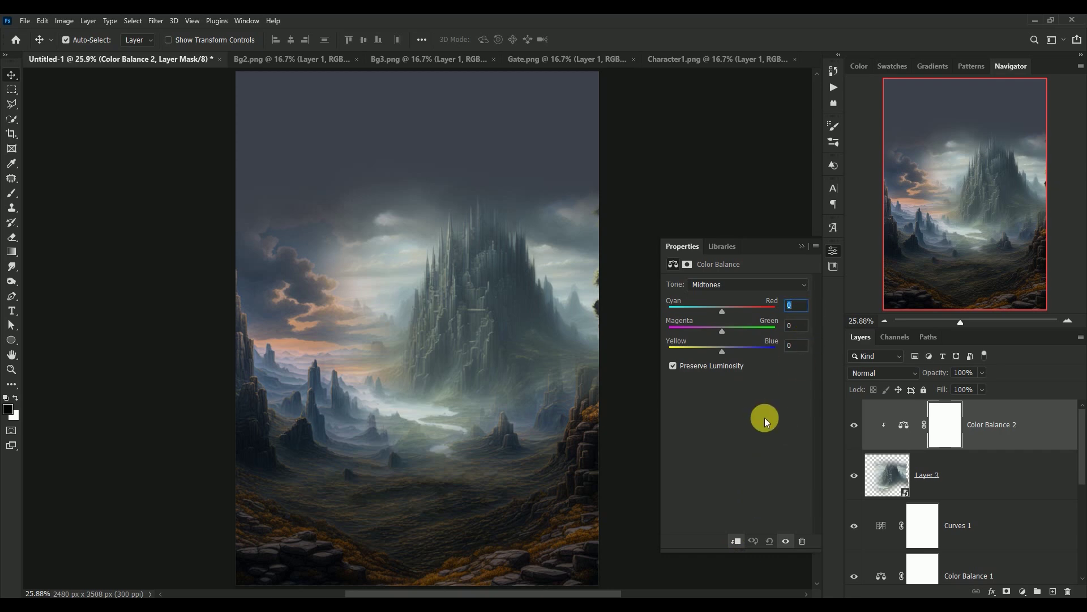
pyautogui.write('+4')
pyautogui.press('Tab')
pyautogui.write('-10')
pyautogui.press('Tab')
pyautogui.write('+4')
# - Set the Color Balance Shadows to Cyan–Red -8 and Yellow–Blue -2
pyautogui.click(736, 284)
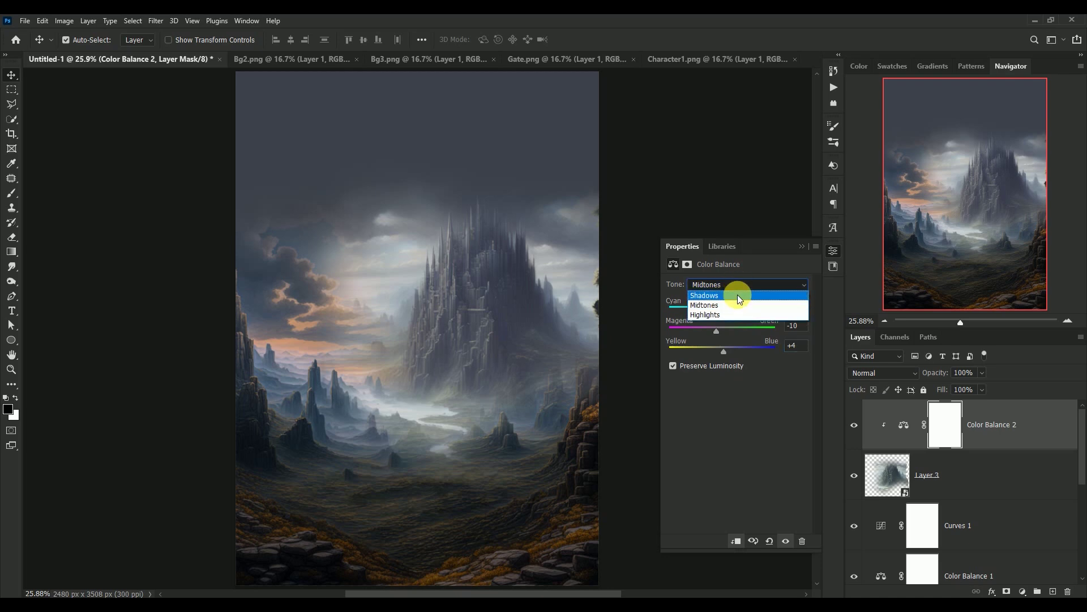
pyautogui.click(738, 295)
pyautogui.click(794, 305)
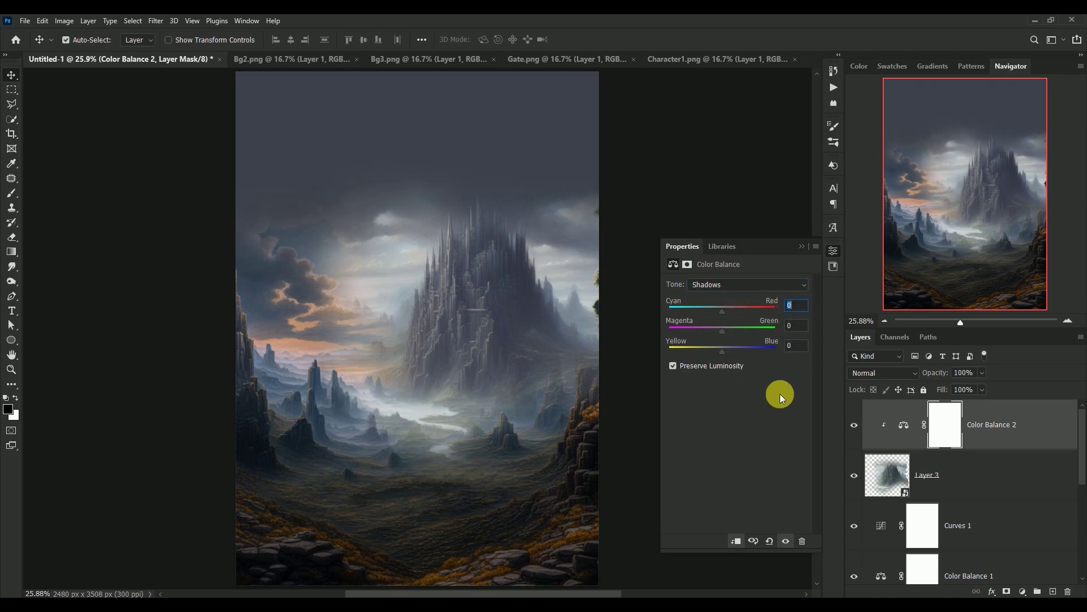
pyautogui.write('+')
pyautogui.write('-')
pyautogui.write('8')
pyautogui.press('Tab')
pyautogui.write('-2')
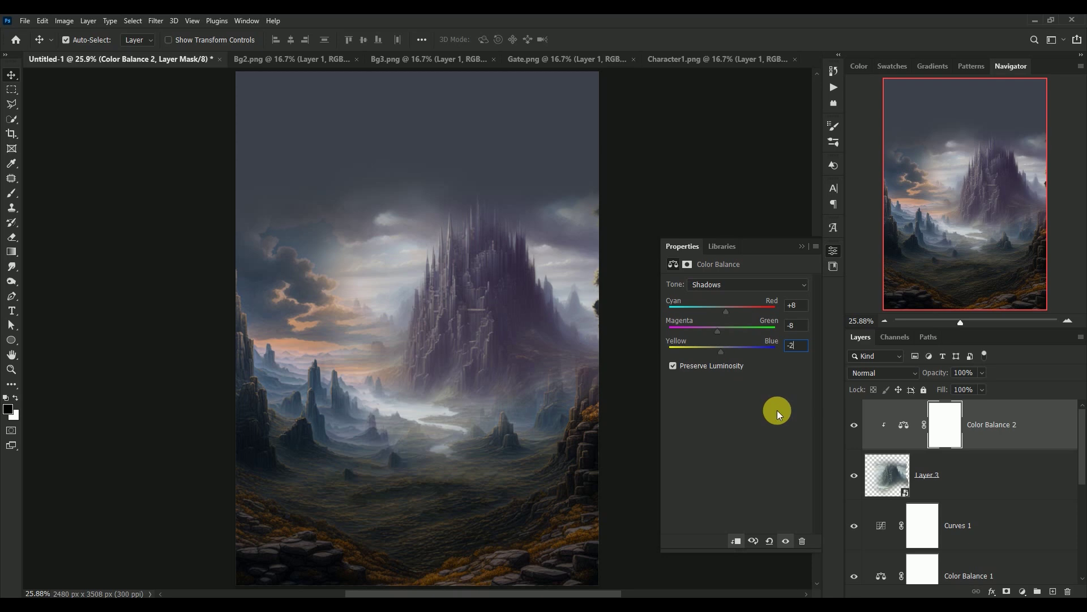
# - Set the Highlights to +2, -24, -10, close Properties, and return to Bg2.png
pyautogui.click(747, 284)
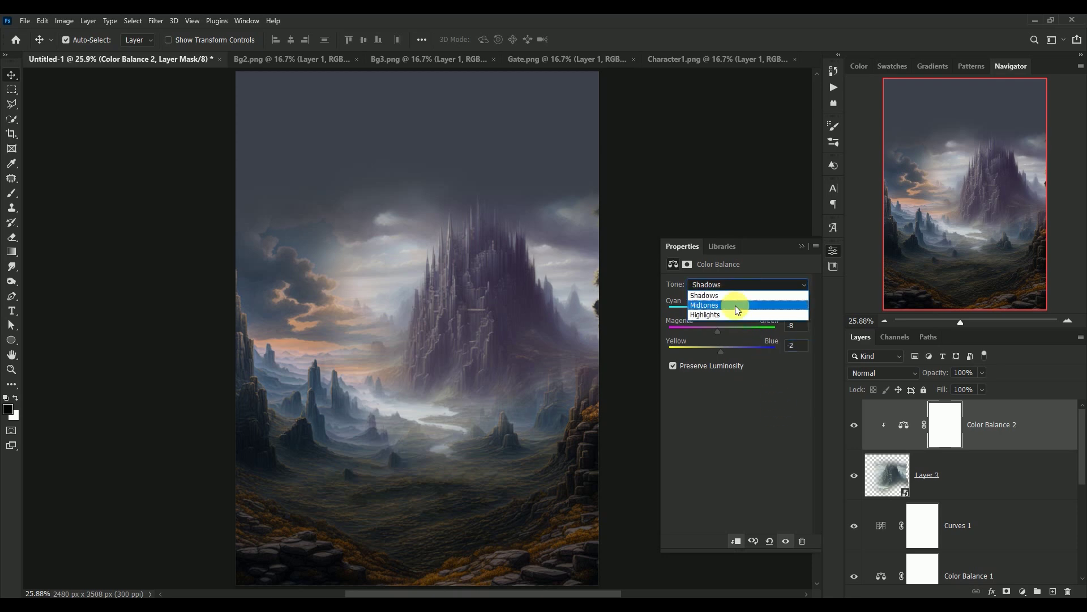
pyautogui.click(719, 312)
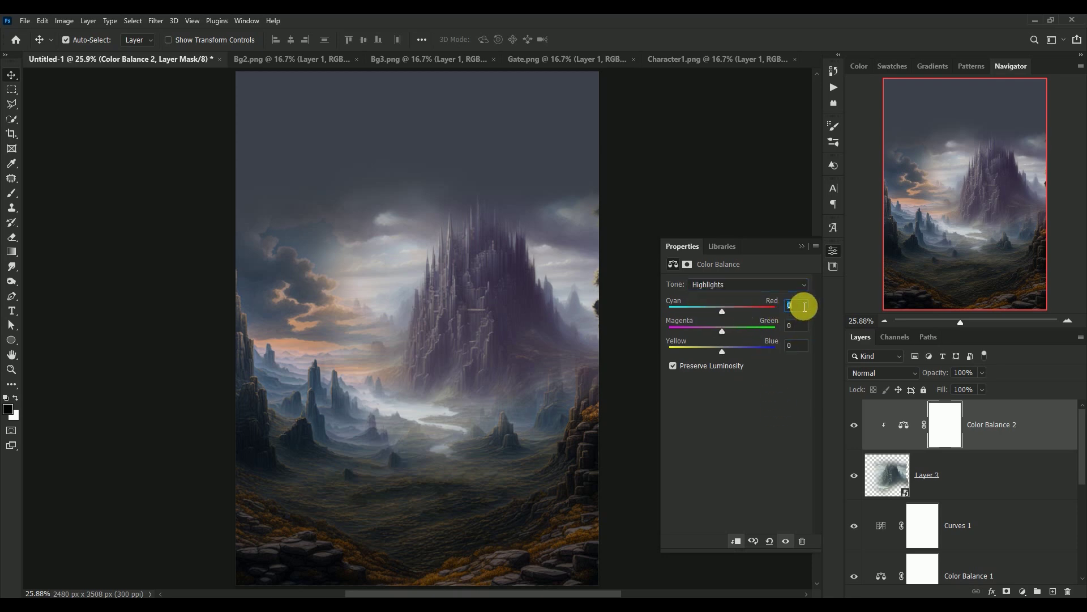
pyautogui.write('+')
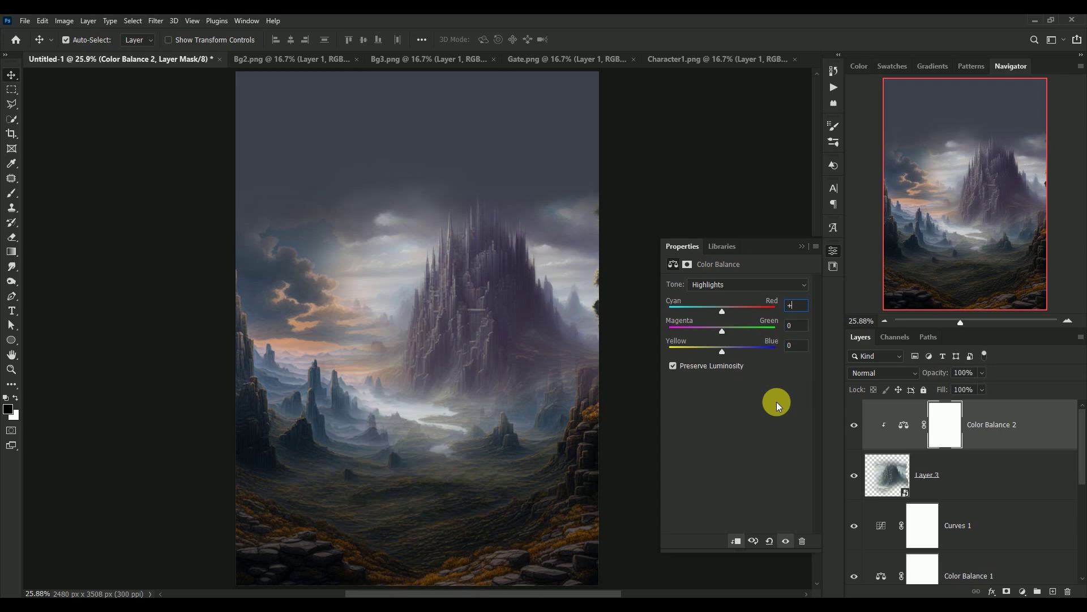
pyautogui.write('2')
pyautogui.write('-')
pyautogui.write('4')
pyautogui.press('Tab')
pyautogui.write('-')
pyautogui.write('10')
pyautogui.click(803, 248)
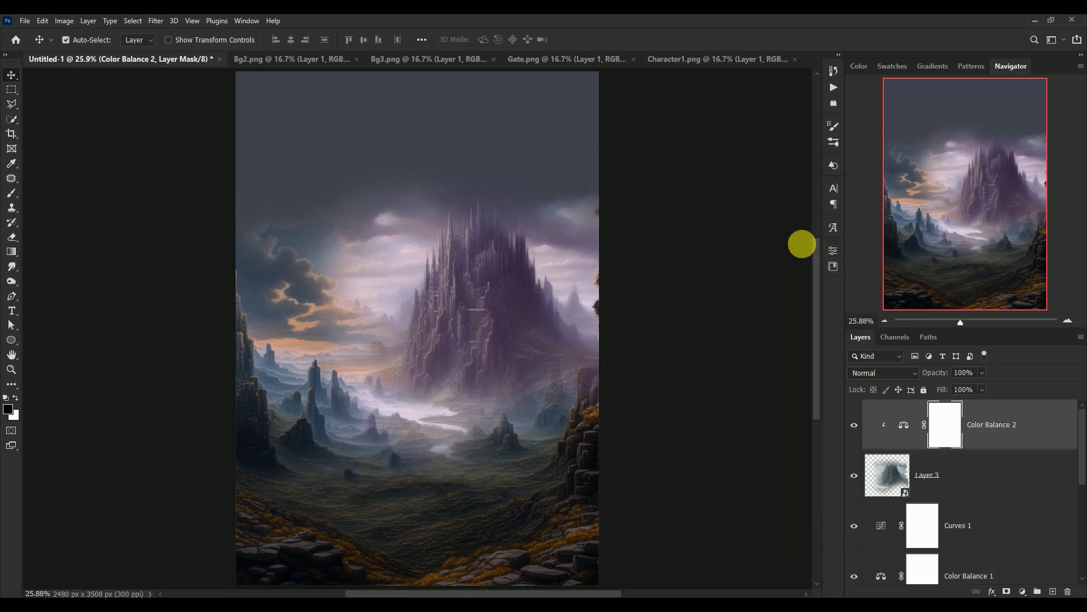
pyautogui.click(856, 425)
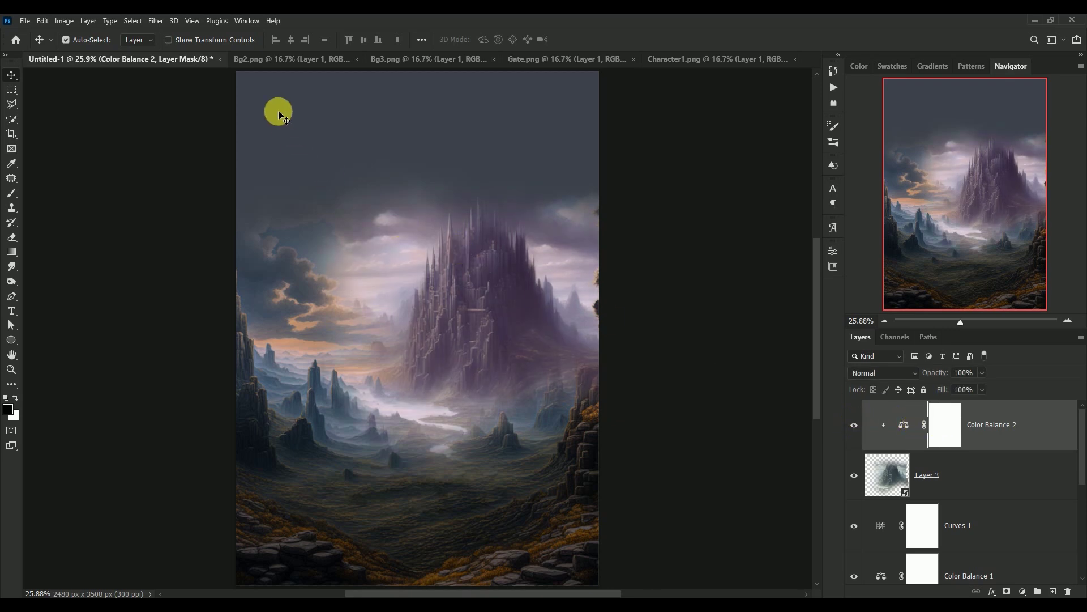
pyautogui.click(267, 59)
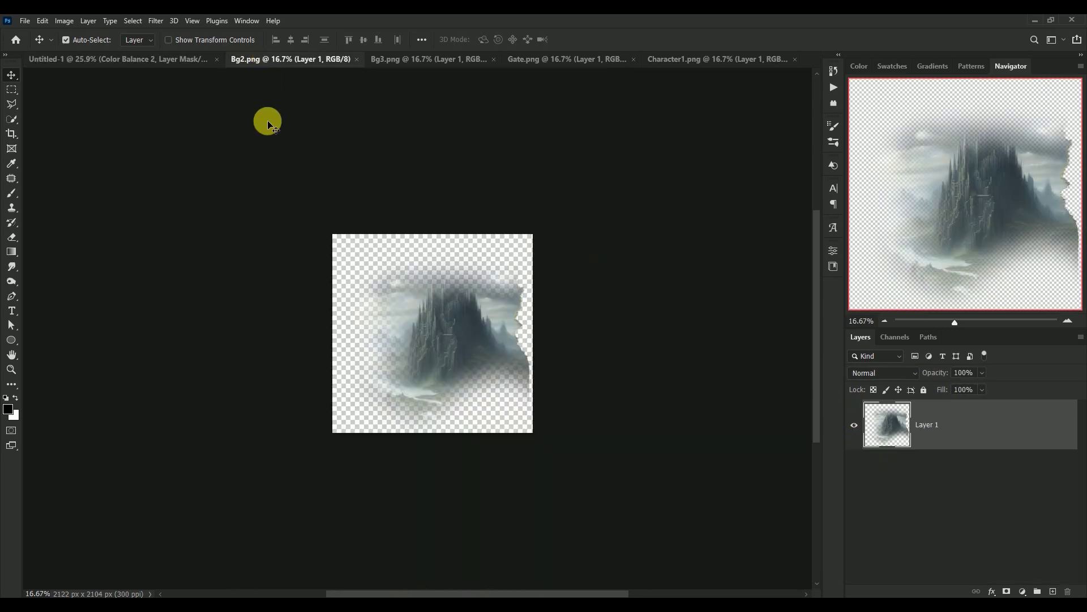
# - Close Bg2.png and bring the Bg3.png clouds into the poster as a smart object
pyautogui.click(357, 58)
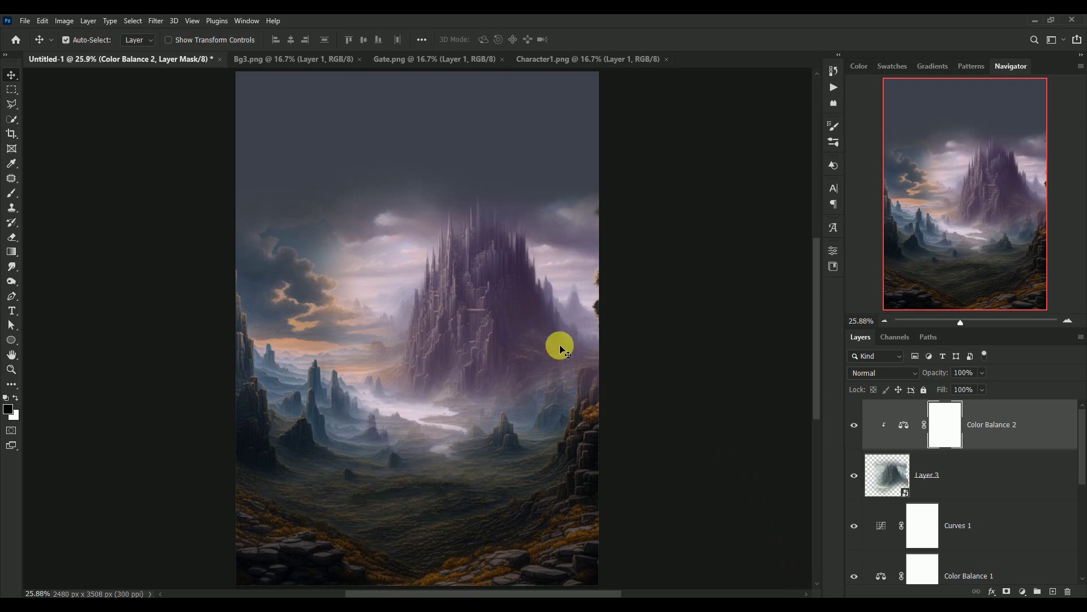
pyautogui.click(294, 56)
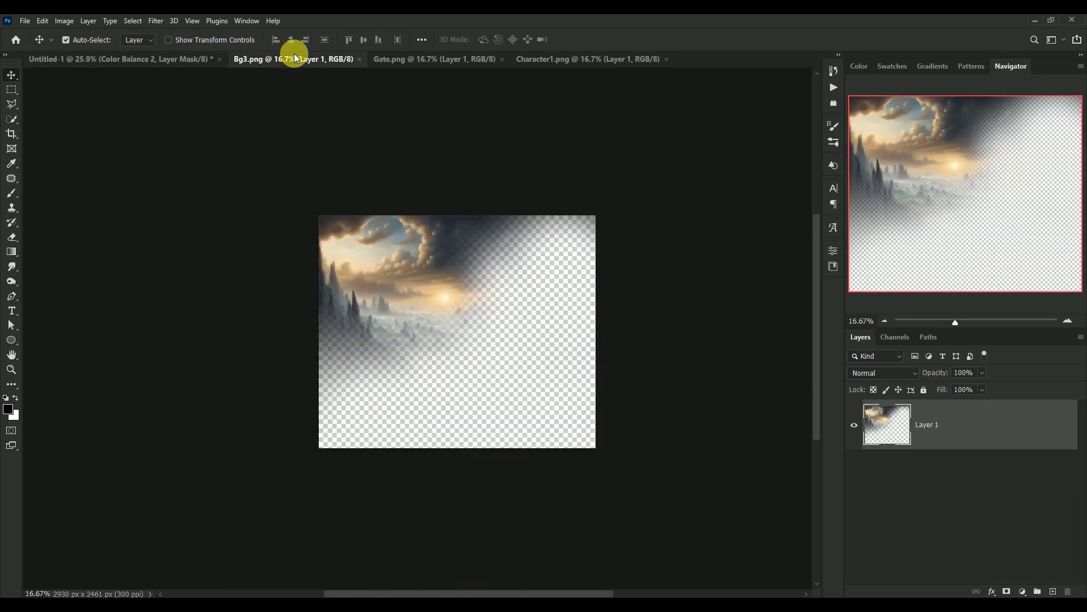
pyautogui.moveTo(383, 286)
pyautogui.mouseDown()
pyautogui.moveTo(344, 238)
pyautogui.moveTo(366, 197)
pyautogui.mouseUp()
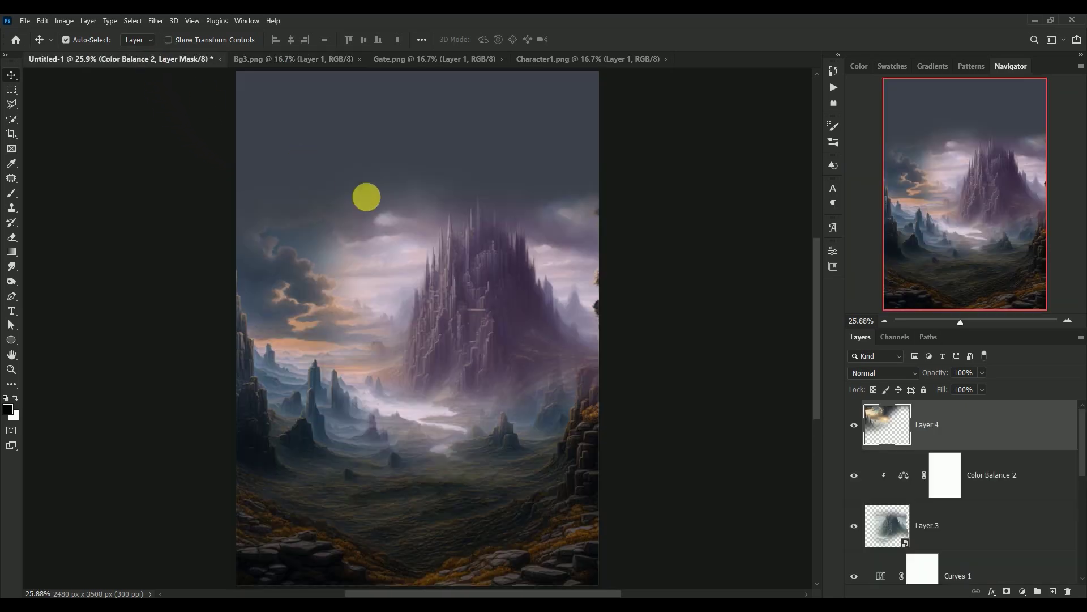
pyautogui.rightClick(999, 424)
pyautogui.click(930, 276)
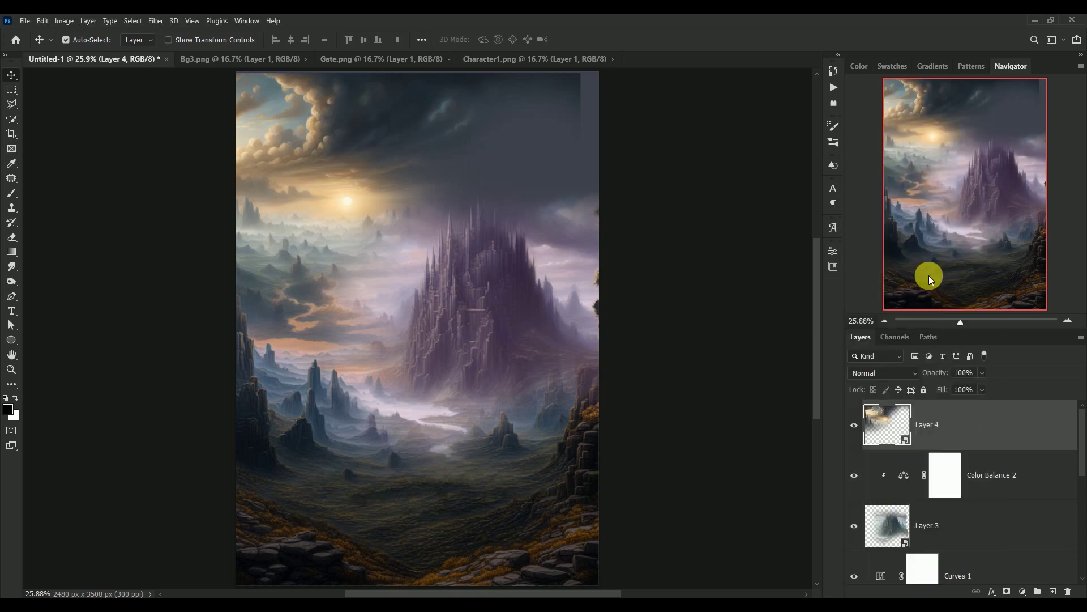
pyautogui.moveTo(331, 164); pyautogui.dragTo(385, 162)
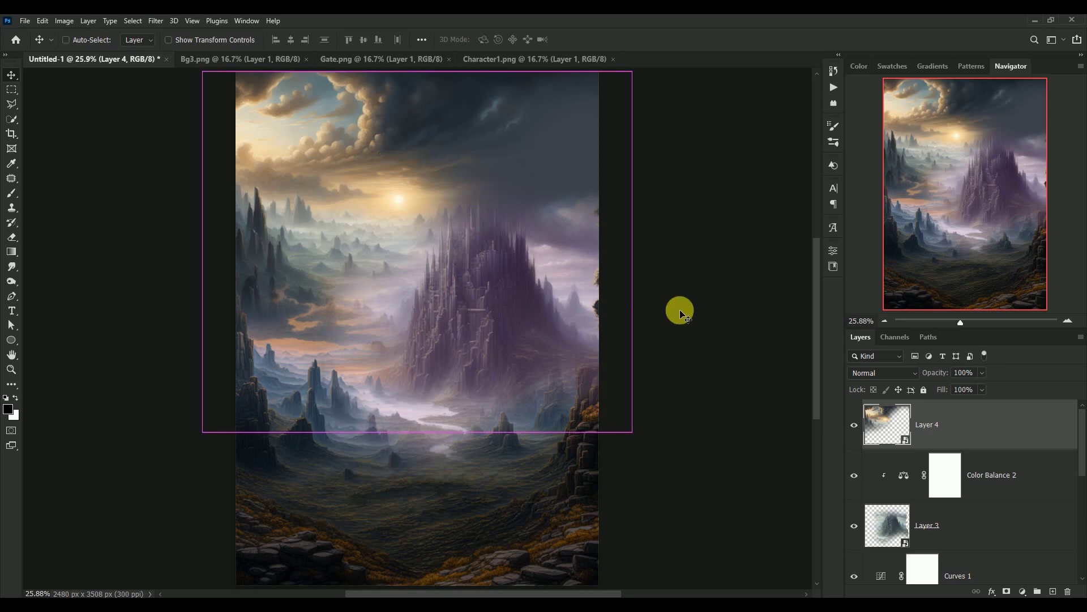
# - Scale the cloud layer to 107.45% and shift it right into place
pyautogui.hotkey('ctrl', 't')
pyautogui.moveTo(632, 431); pyautogui.dragTo(673, 444)
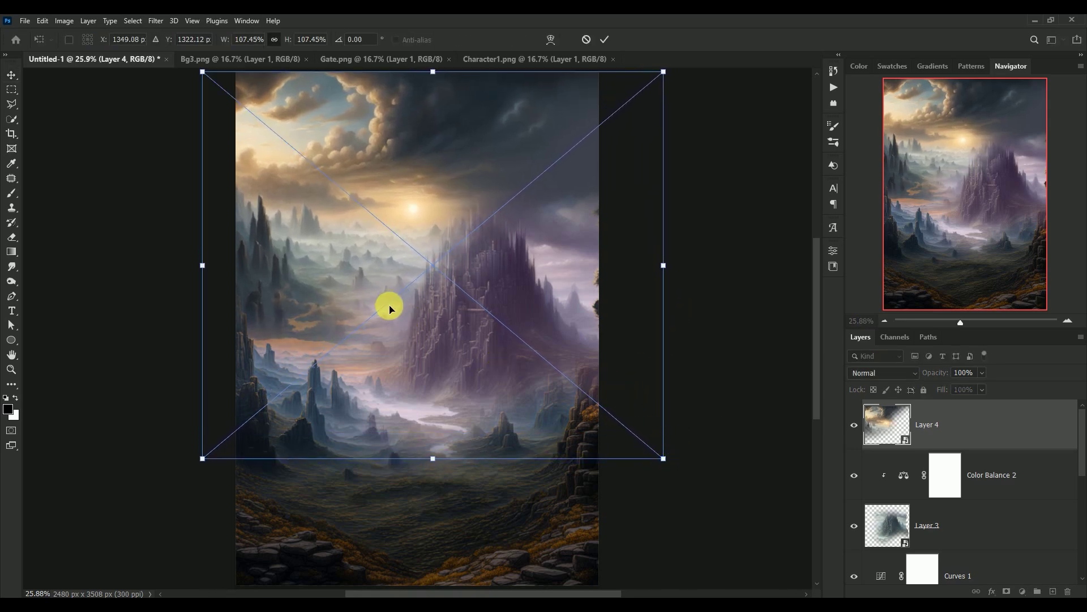
pyautogui.moveTo(389, 308); pyautogui.dragTo(412, 307)
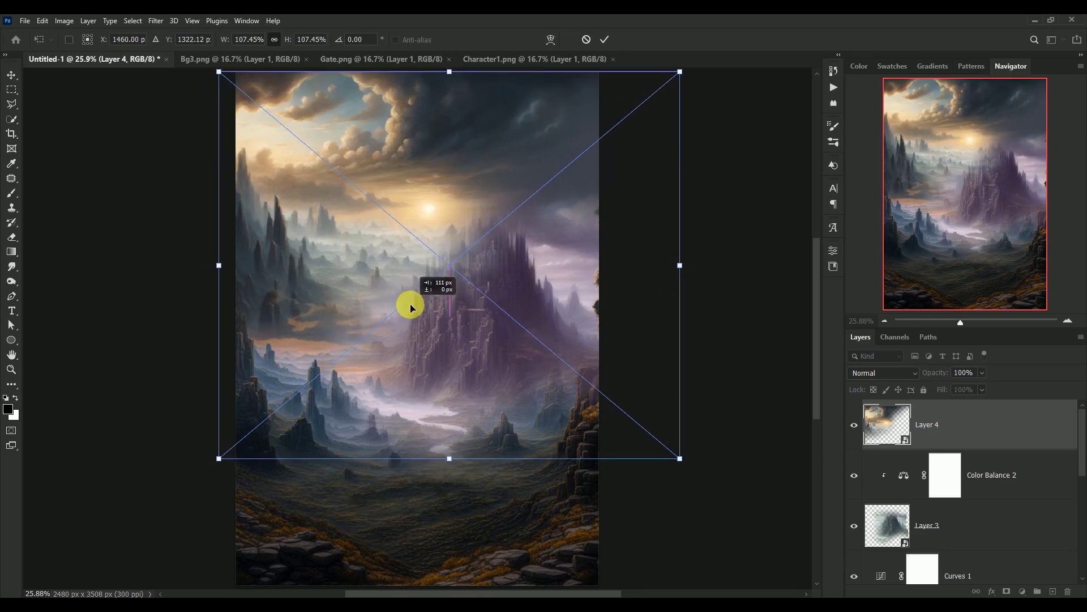
pyautogui.moveTo(411, 307); pyautogui.dragTo(411, 307)
pyautogui.press('Return')
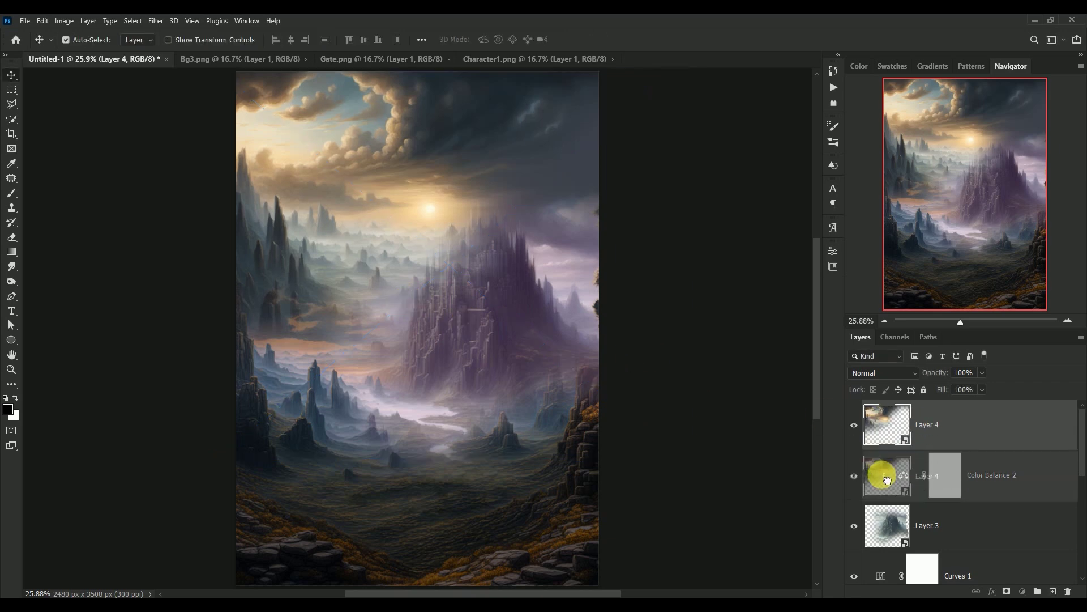
# - Move Layer 4 beneath the castle layer and toggle it to compare
pyautogui.moveTo(892, 422); pyautogui.dragTo(888, 550)
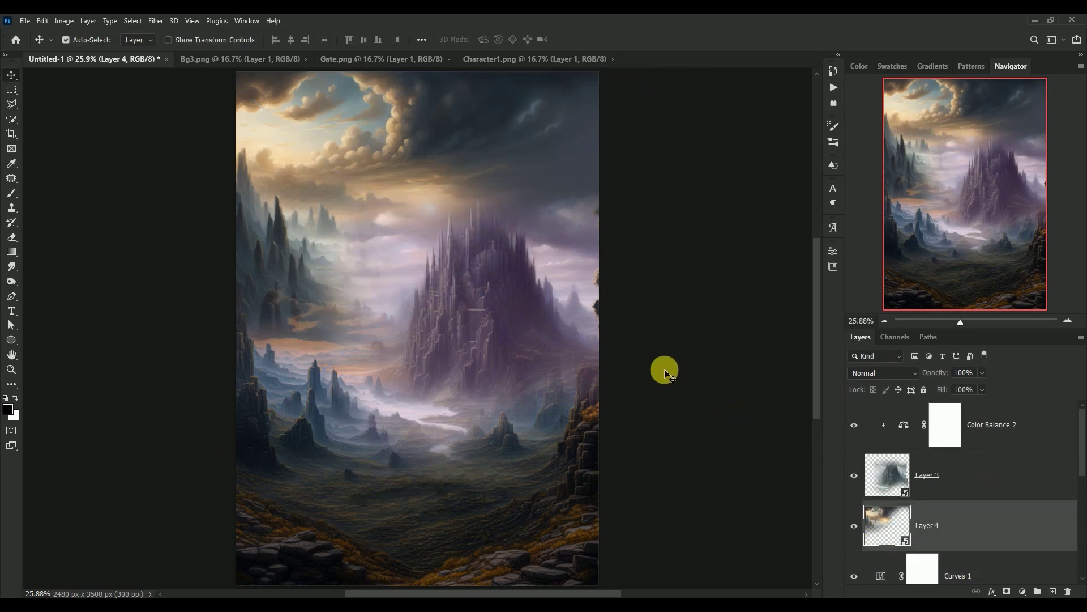
pyautogui.click(854, 526)
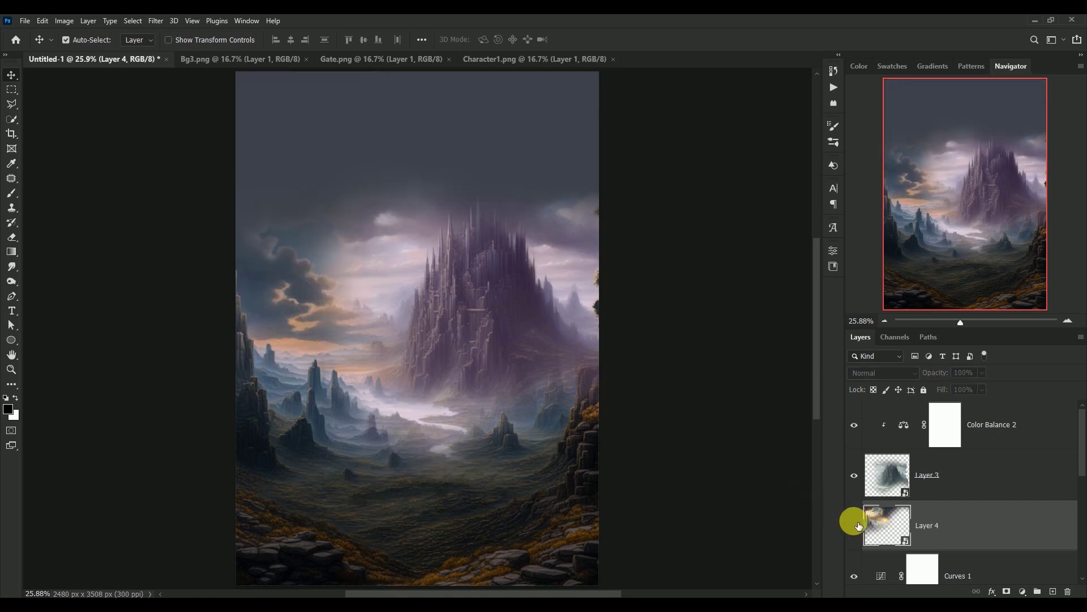
pyautogui.click(854, 526)
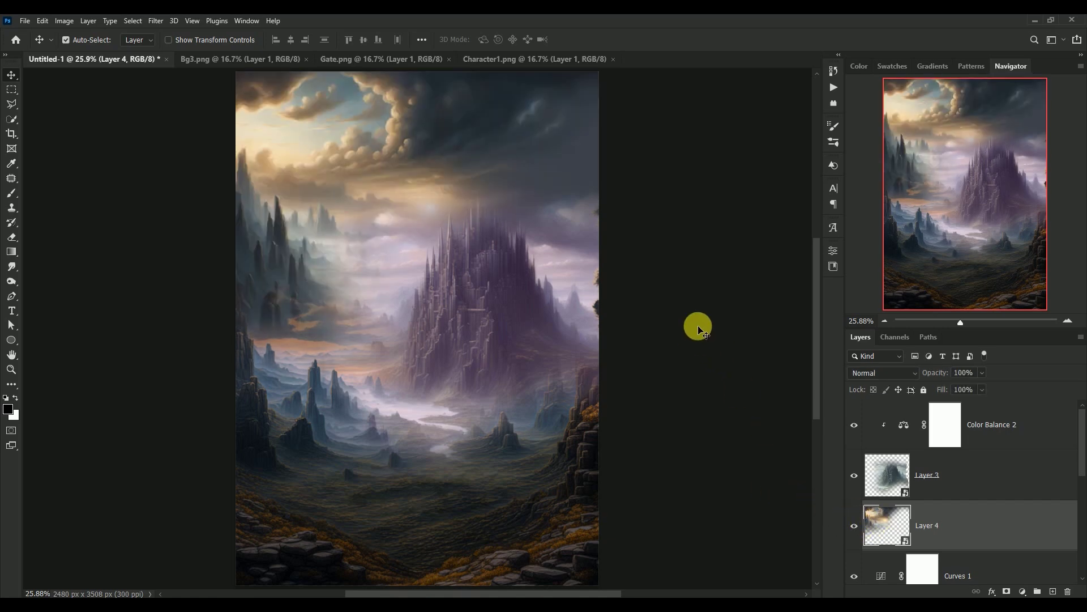
pyautogui.click(1023, 592)
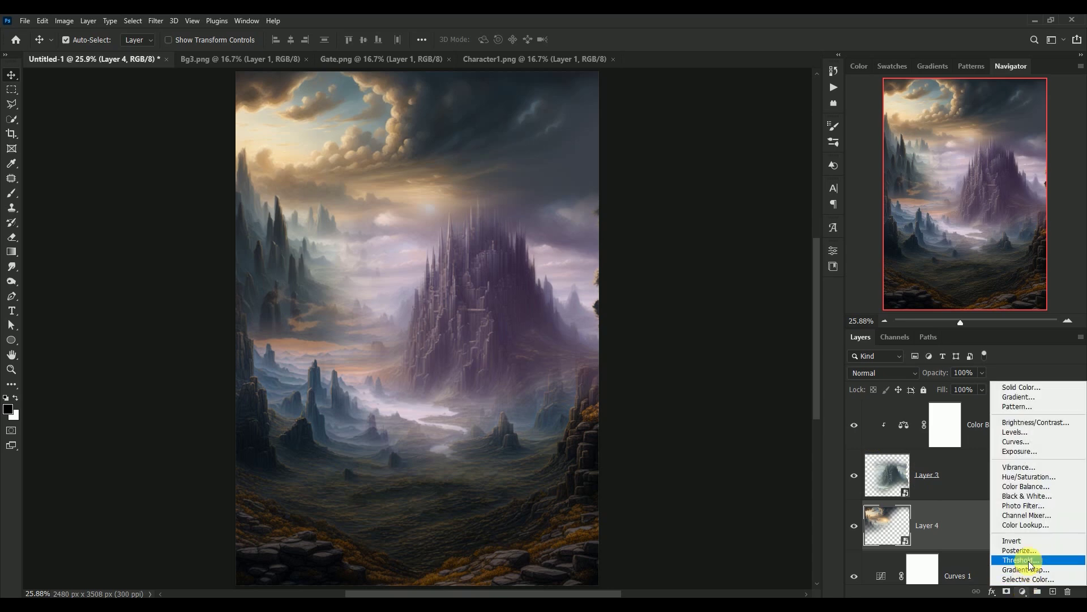
# - Add a Color Balance clipped to the cloud layer with Midtones +17, -10, -5
pyautogui.click(1010, 487)
pyautogui.click(736, 540)
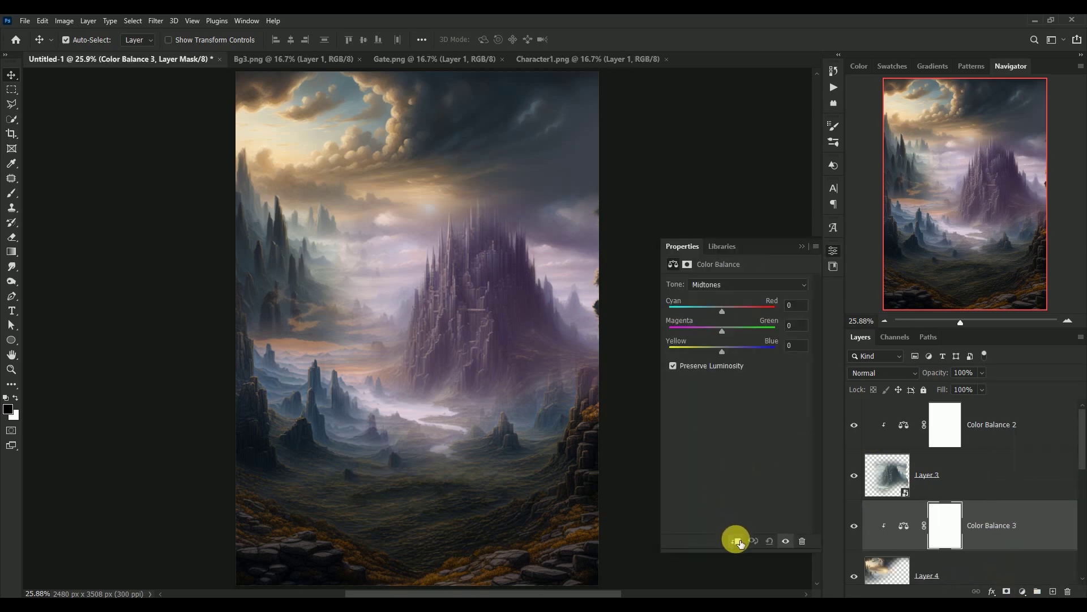
pyautogui.click(796, 306)
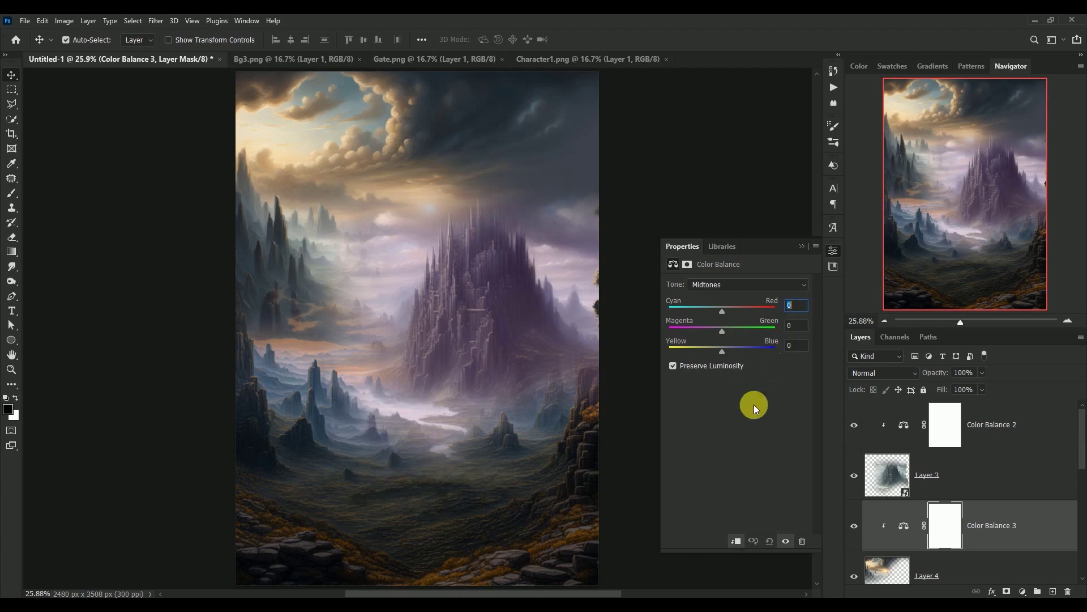
pyautogui.write('+17')
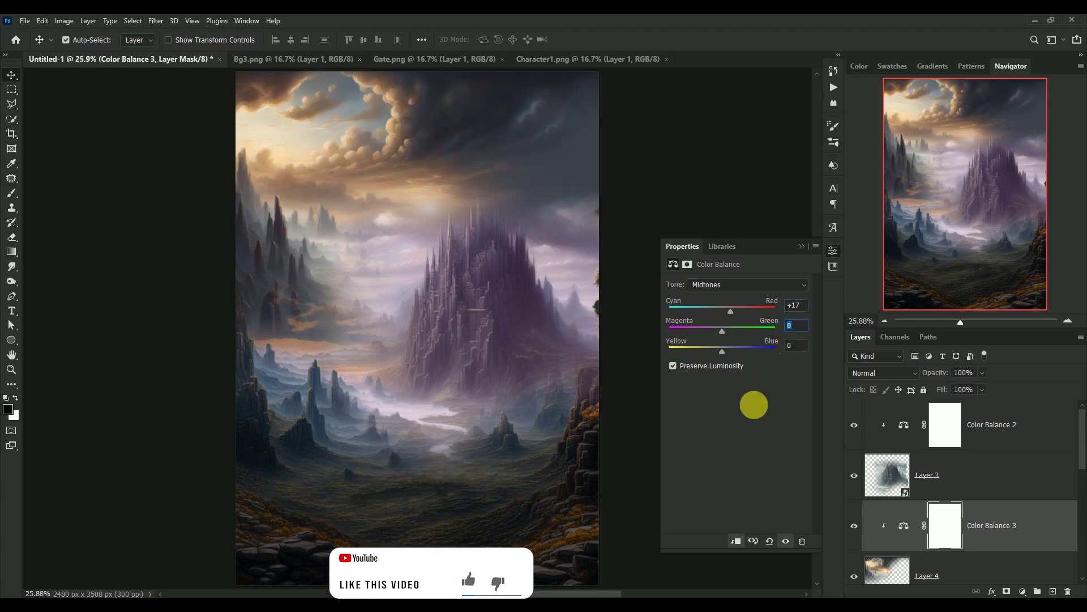
pyautogui.write('-10')
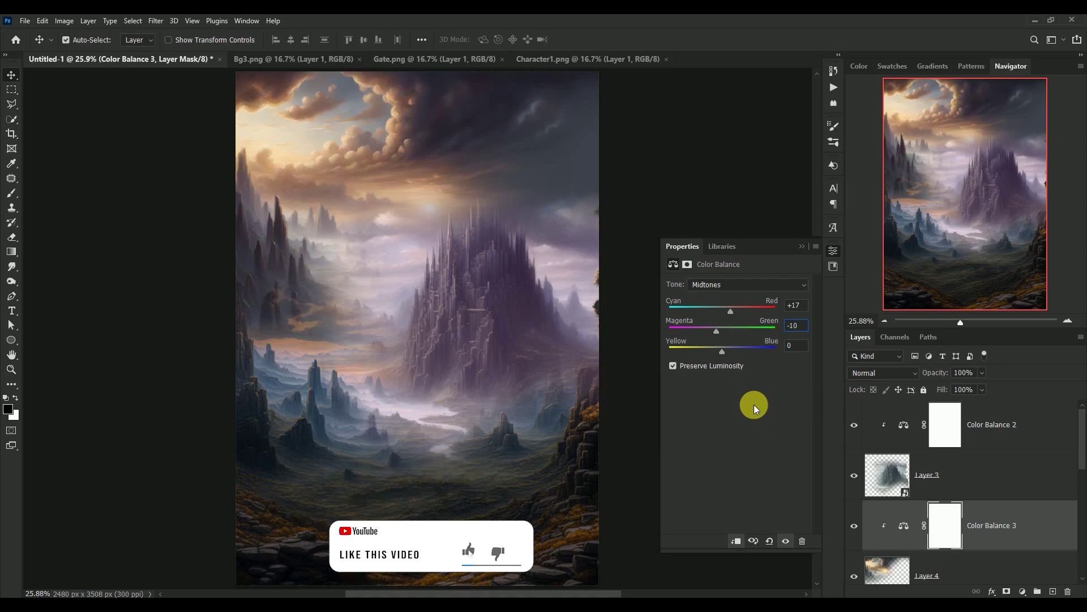
pyautogui.press('Tab')
pyautogui.write('-5')
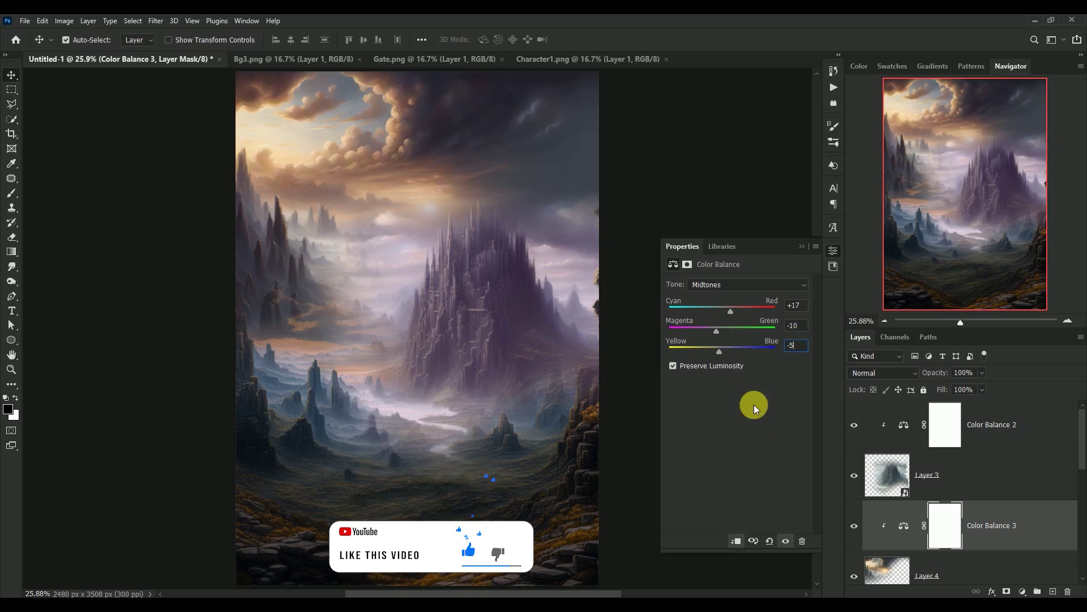
# - Set the Color Balance 3 Highlights to Cyan–Red -20, Magenta–Green -2, Yellow–Blue +8
pyautogui.click(744, 285)
pyautogui.click(737, 294)
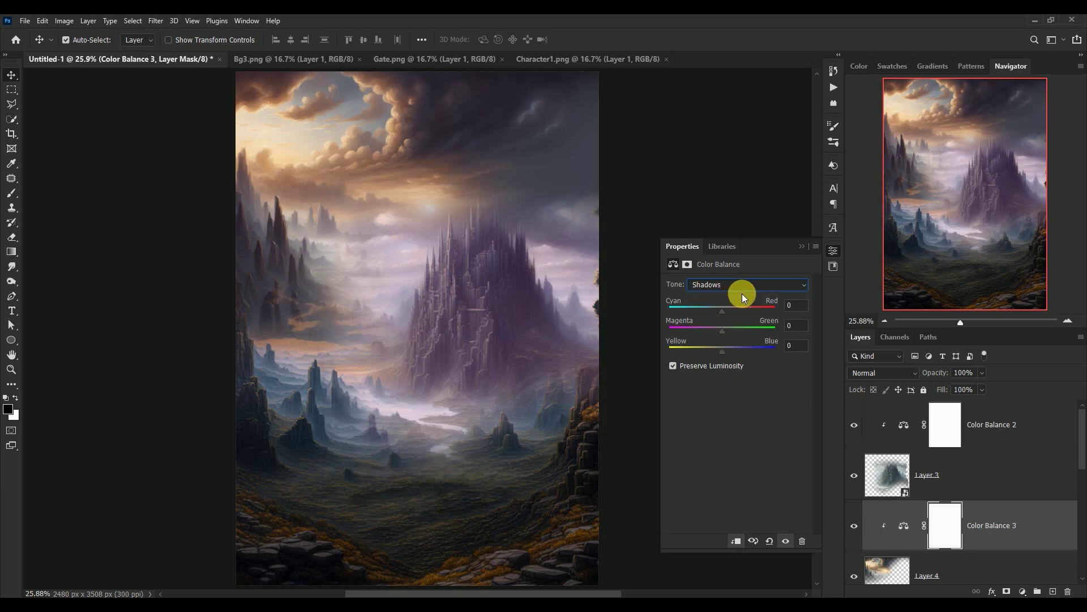
pyautogui.click(795, 306)
pyautogui.click(747, 288)
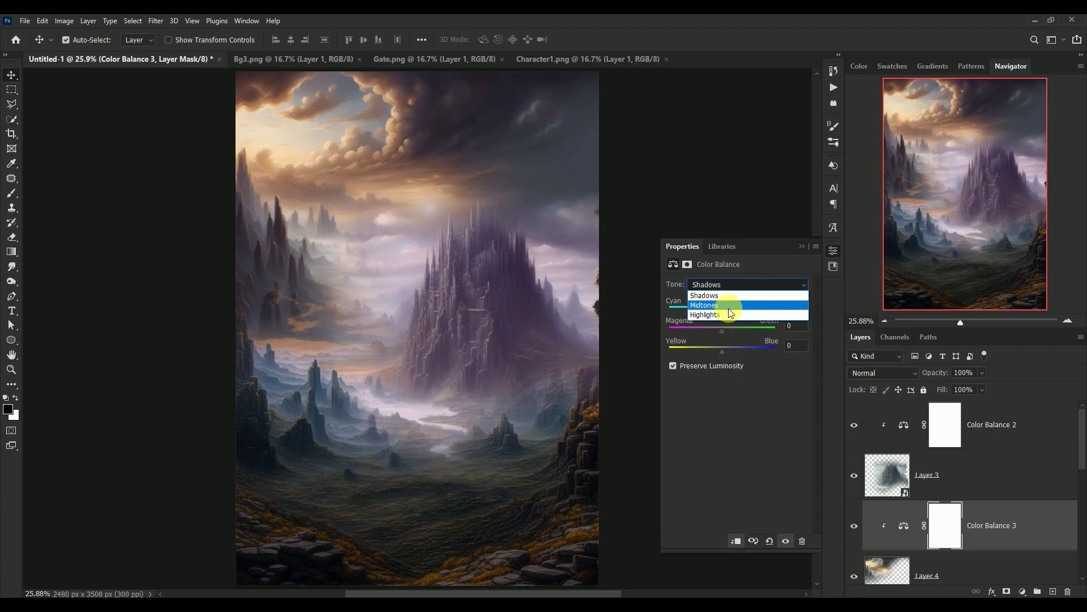
pyautogui.click(719, 311)
pyautogui.click(796, 306)
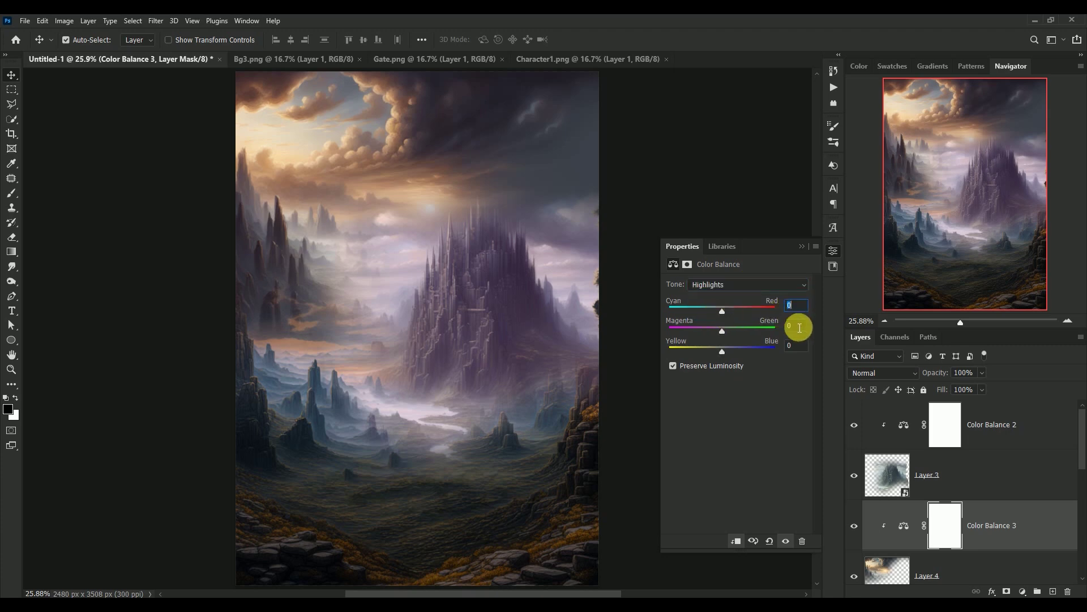
pyautogui.write('-20')
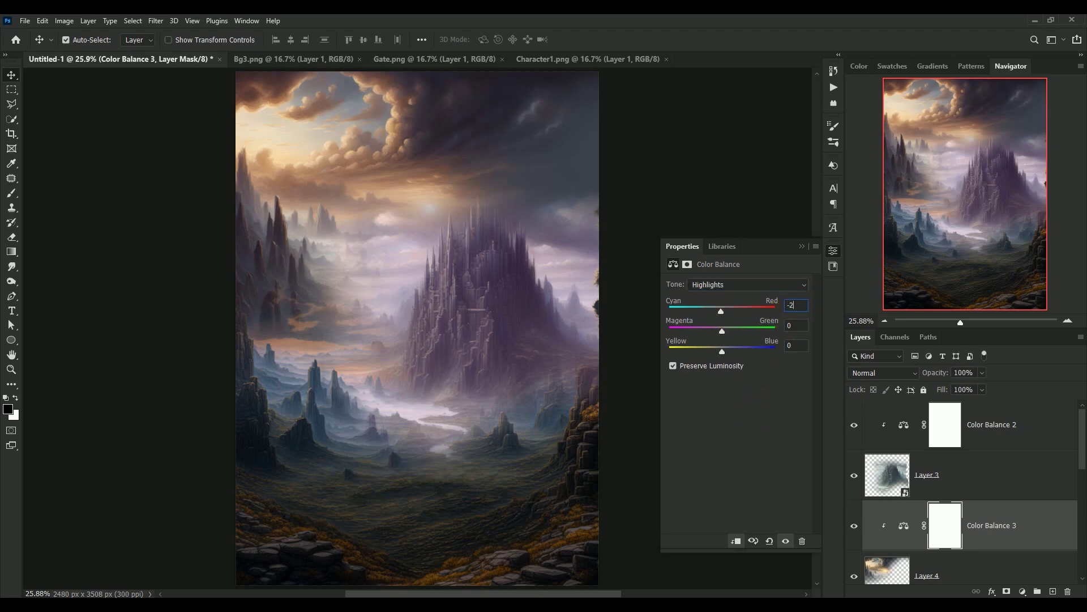
pyautogui.press('Tab')
pyautogui.write('-')
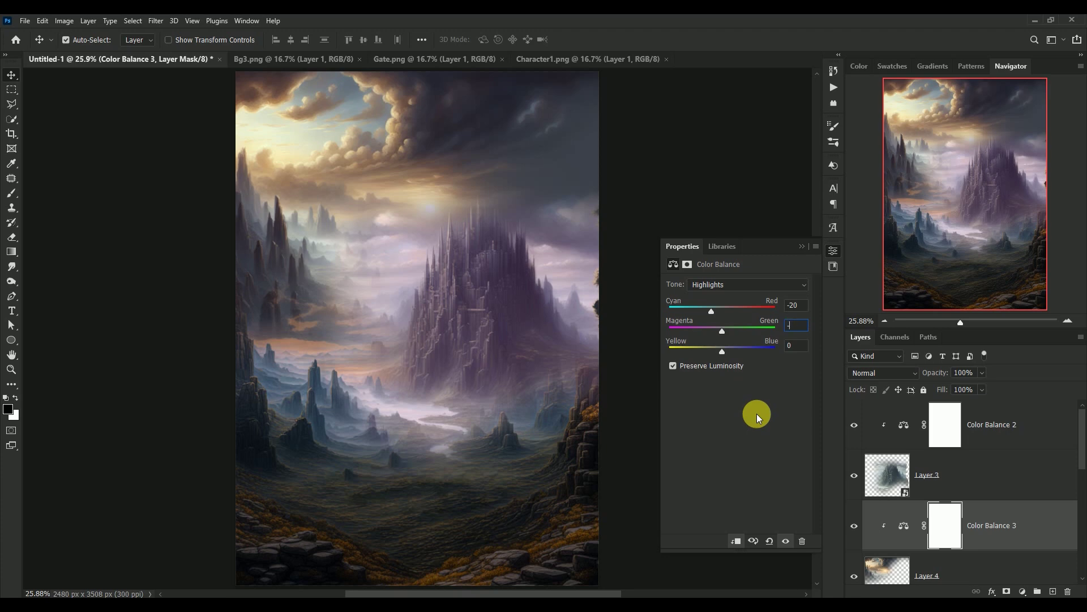
pyautogui.write('2')
pyautogui.press('Tab')
pyautogui.write('+')
pyautogui.write('8')
# - Close Properties and toggle Color Balance 3 off and on to compare
pyautogui.click(801, 246)
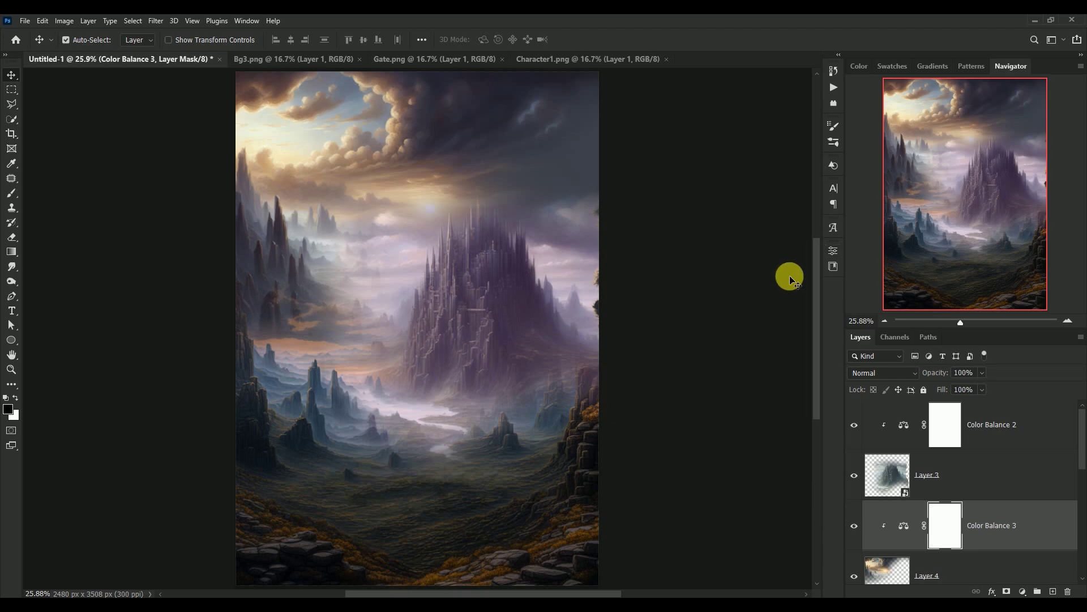
pyautogui.click(855, 525)
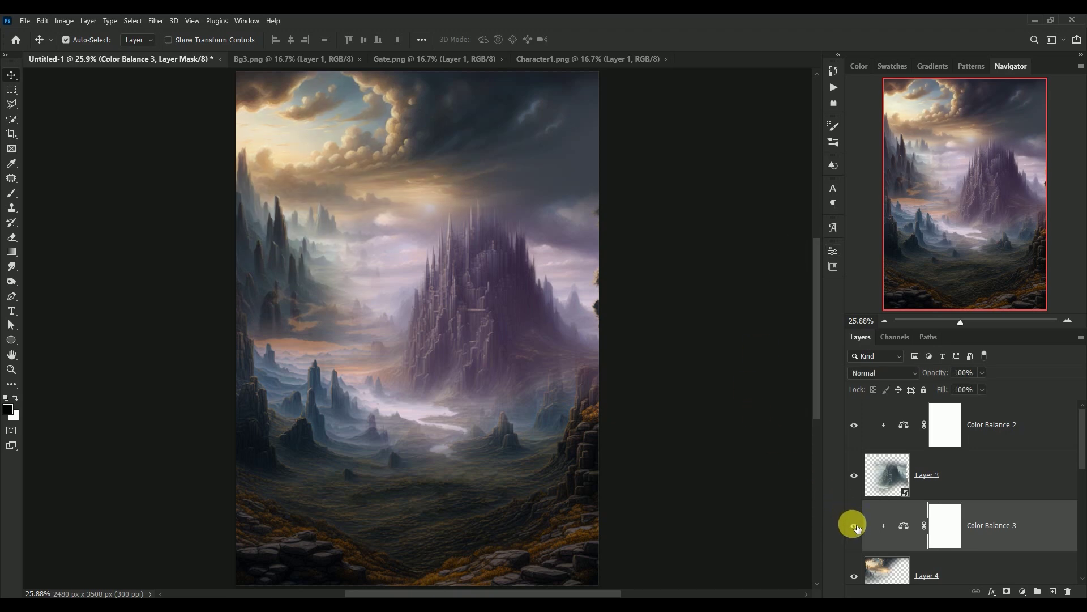
pyautogui.click(854, 525)
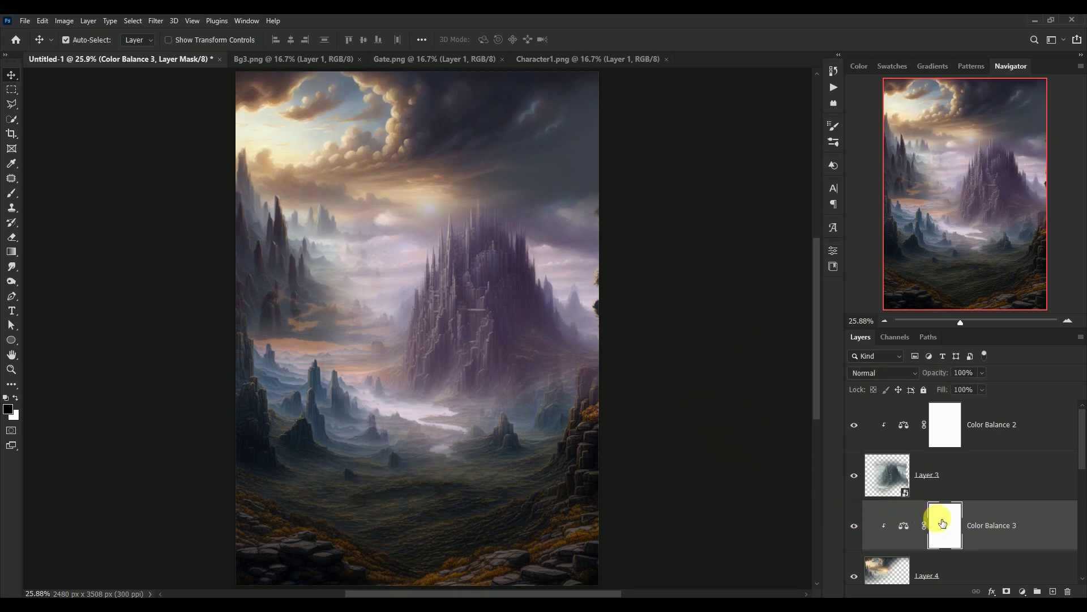
pyautogui.click(1024, 591)
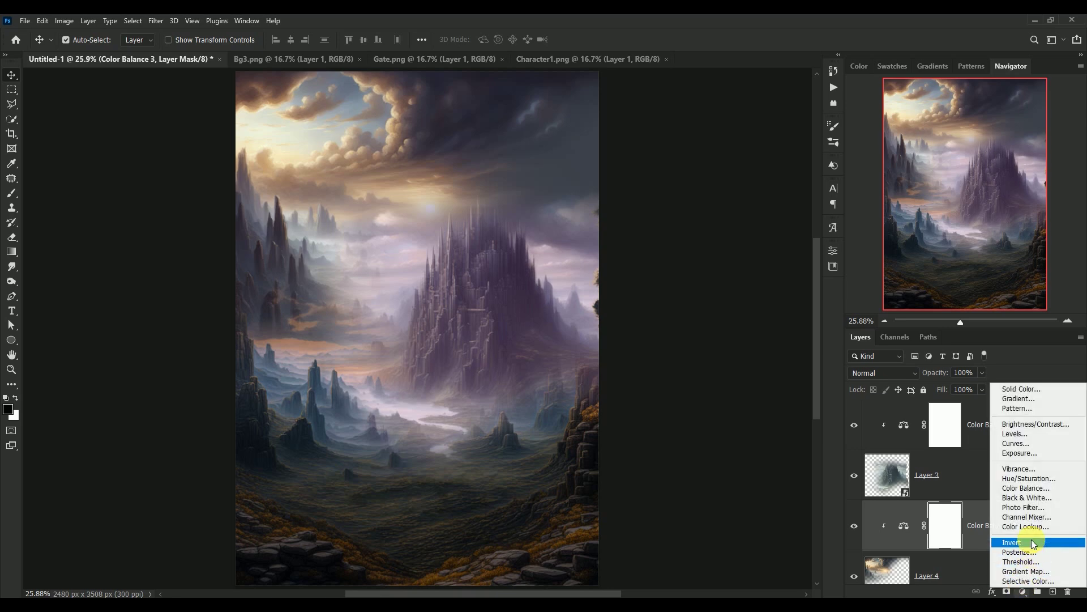
# - Add Curves 2 with an RGB point at input 178, output 165, then compare
pyautogui.click(1013, 444)
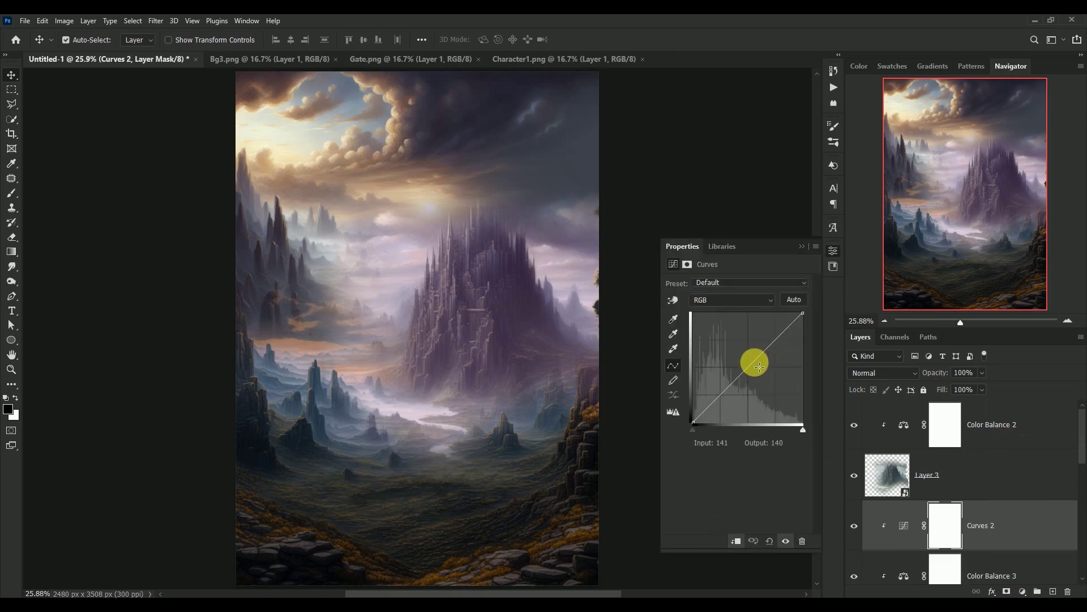
pyautogui.moveTo(755, 360)
pyautogui.mouseDown()
pyautogui.moveTo(776, 343)
pyautogui.moveTo(775, 356)
pyautogui.mouseUp()
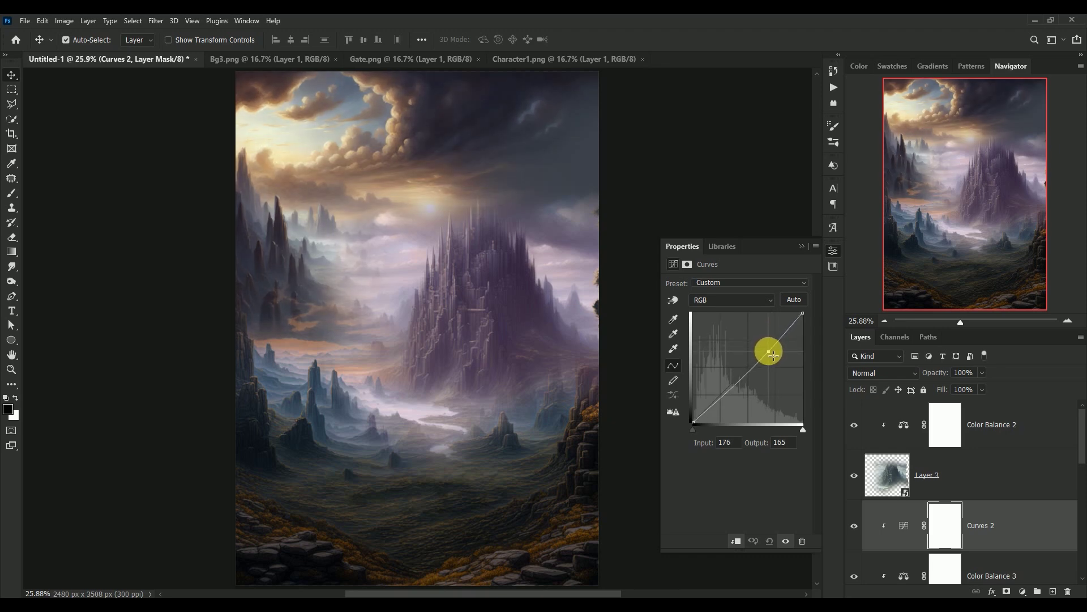
pyautogui.click(801, 247)
pyautogui.click(855, 526)
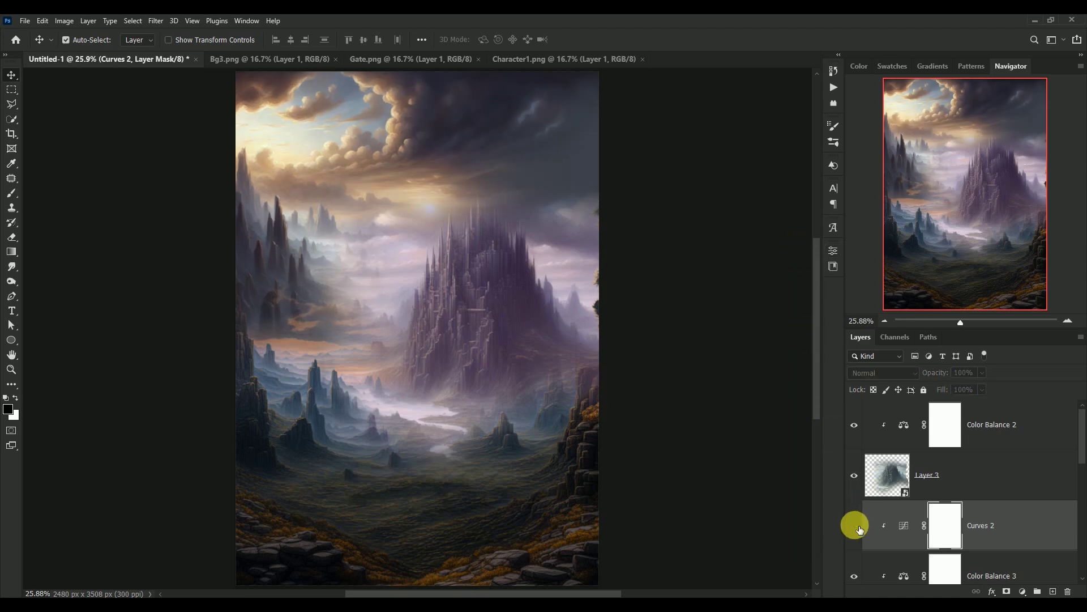
pyautogui.click(854, 526)
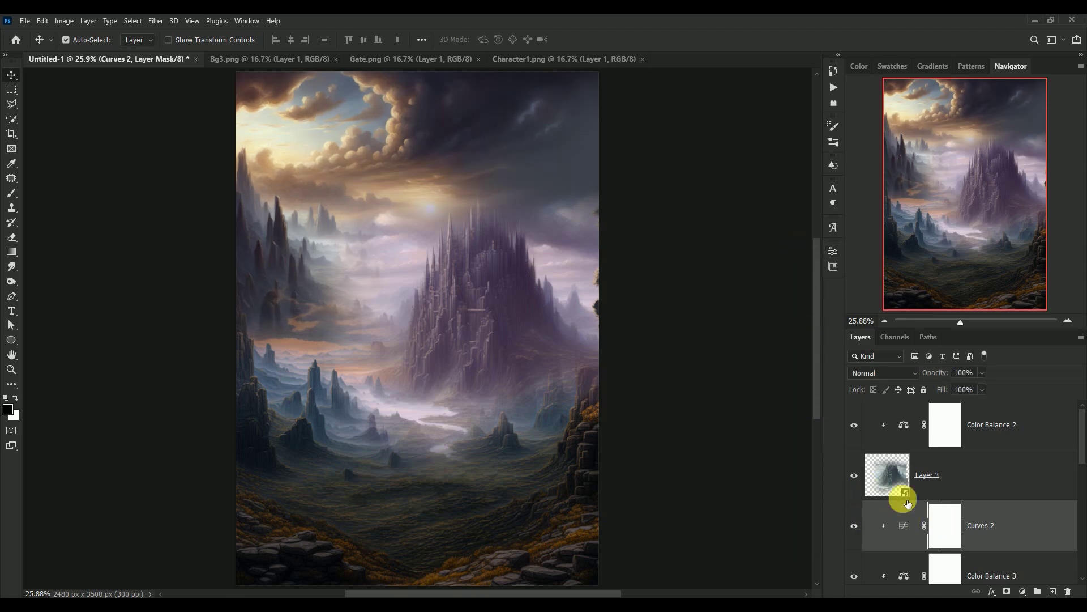
# - Close Bg3.png and undo on the Color Balance 2 mask to restore upper-left storm clouds
pyautogui.click(270, 58)
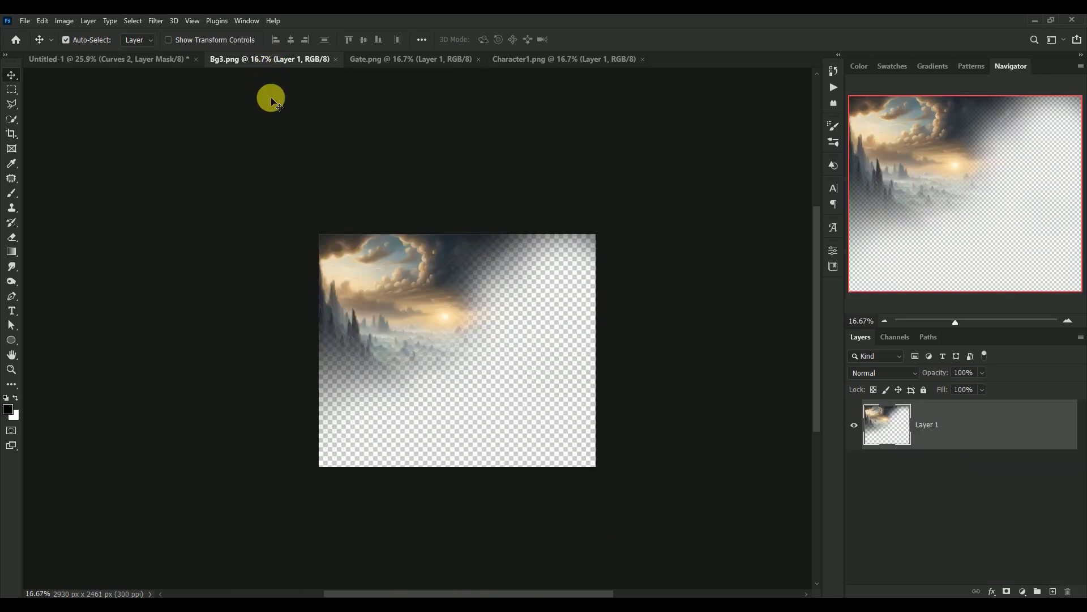
pyautogui.click(336, 61)
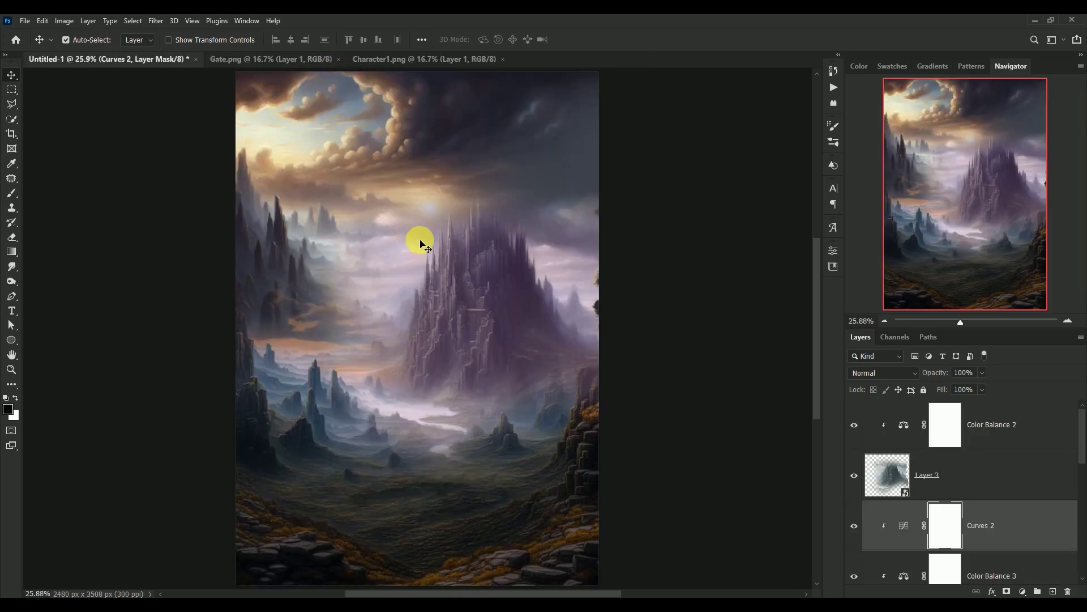
pyautogui.click(949, 434)
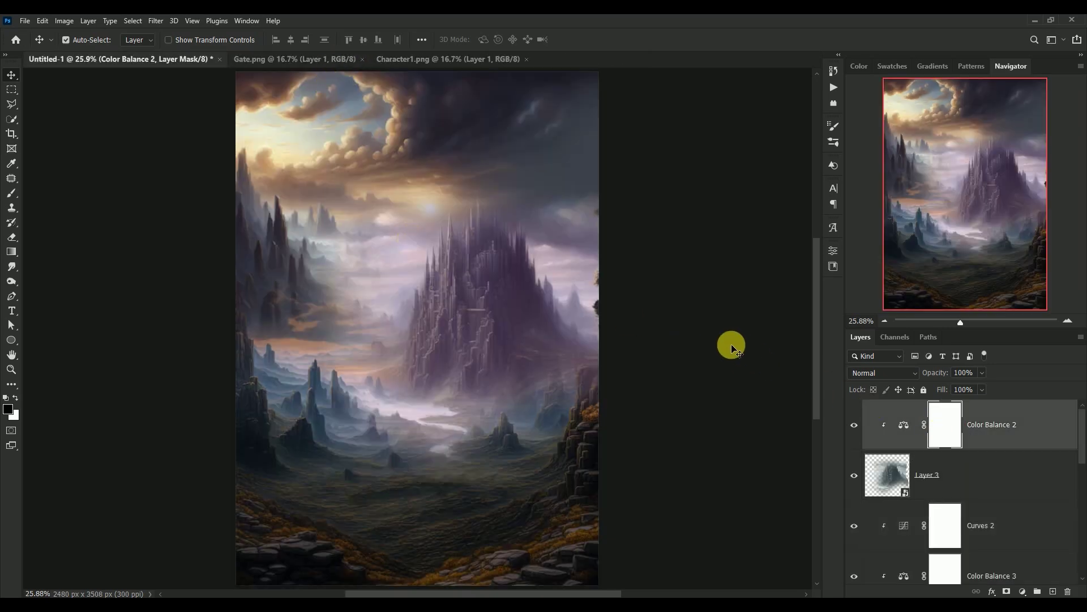
pyautogui.hotkey('ctrl', 'z')
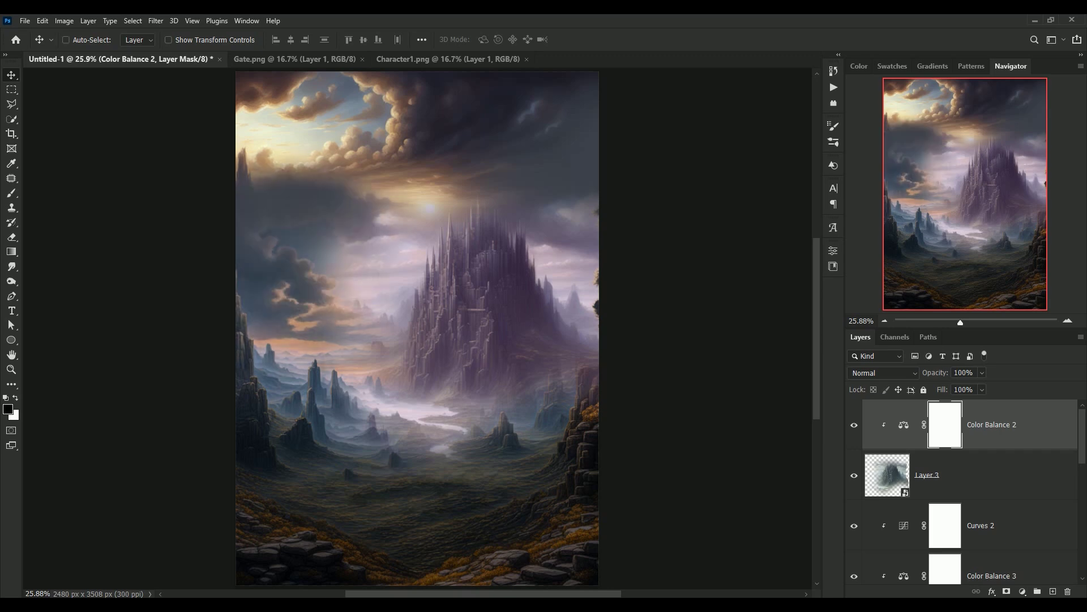
pyautogui.click(746, 469)
# - Drag the gate from Gate.png into the poster and convert it to a smart object
pyautogui.click(264, 58)
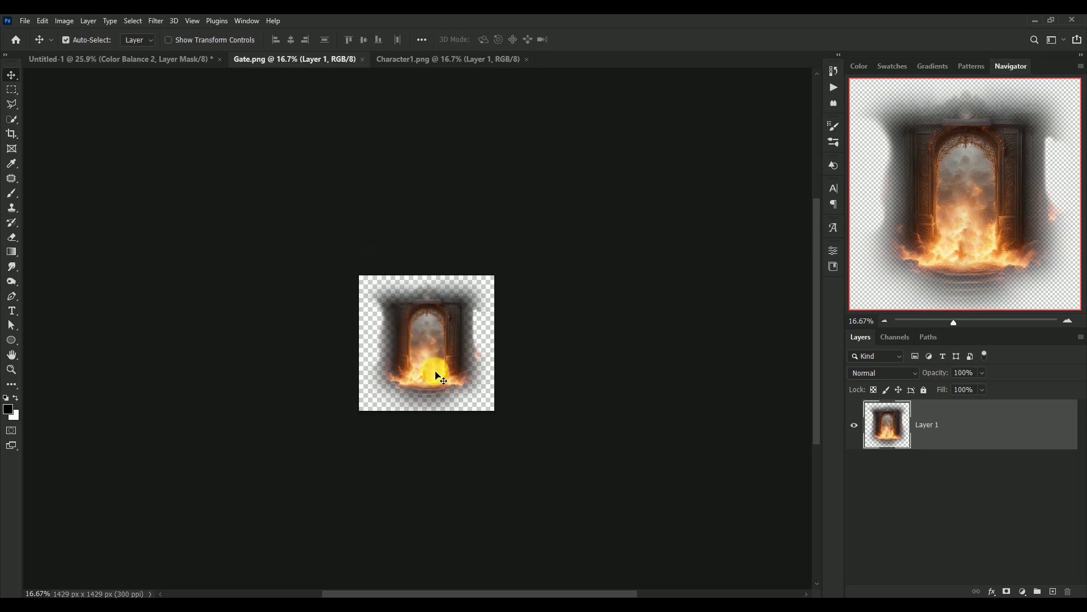
pyautogui.moveTo(432, 372); pyautogui.dragTo(151, 62)
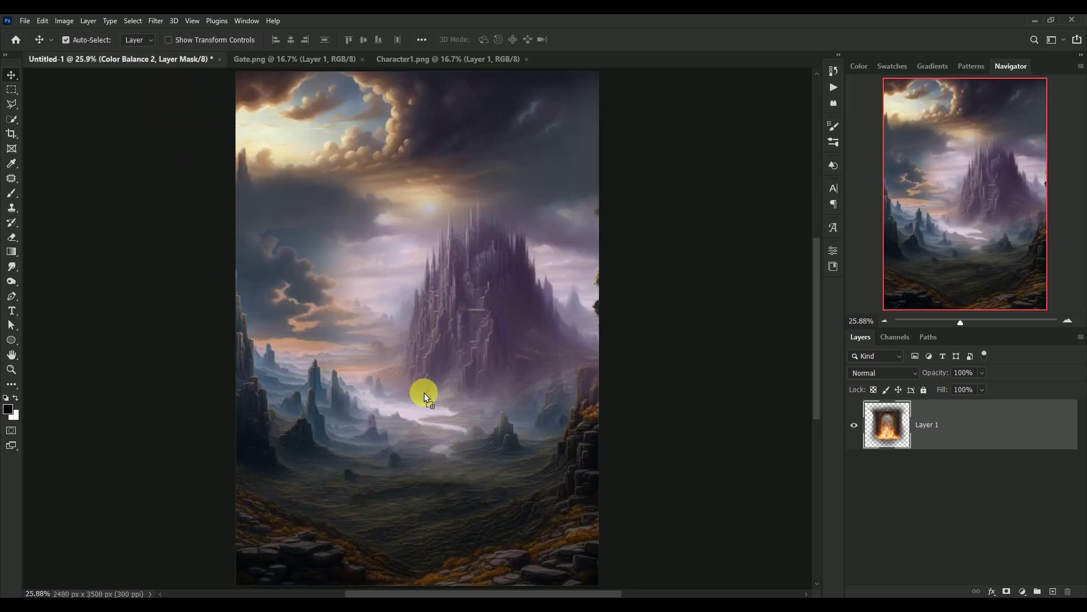
pyautogui.moveTo(152, 62); pyautogui.dragTo(423, 392)
pyautogui.rightClick(984, 420)
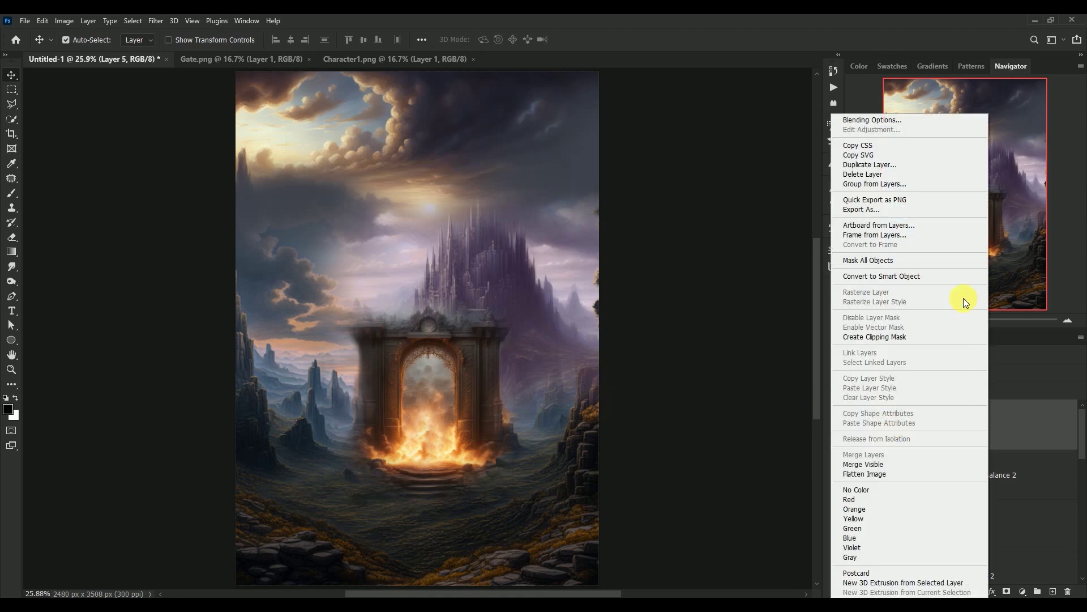
pyautogui.click(905, 275)
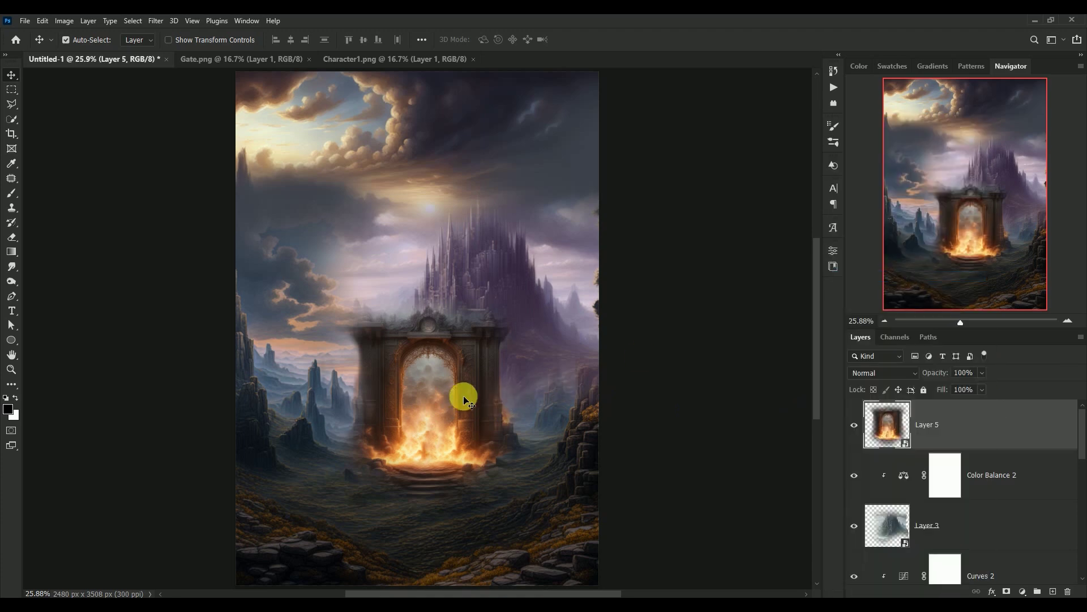
pyautogui.moveTo(464, 397); pyautogui.dragTo(453, 400)
# - Scale the gate to 108.57%, centre it below the castle, and toggle it to compare
pyautogui.hotkey('ctrl', 't')
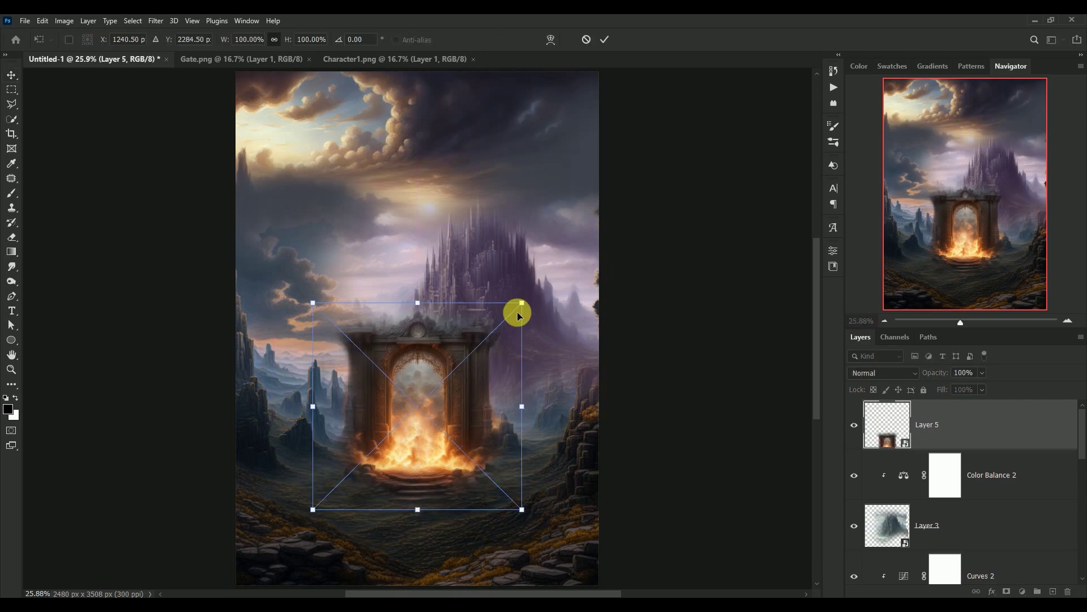
pyautogui.moveTo(520, 302); pyautogui.dragTo(546, 290)
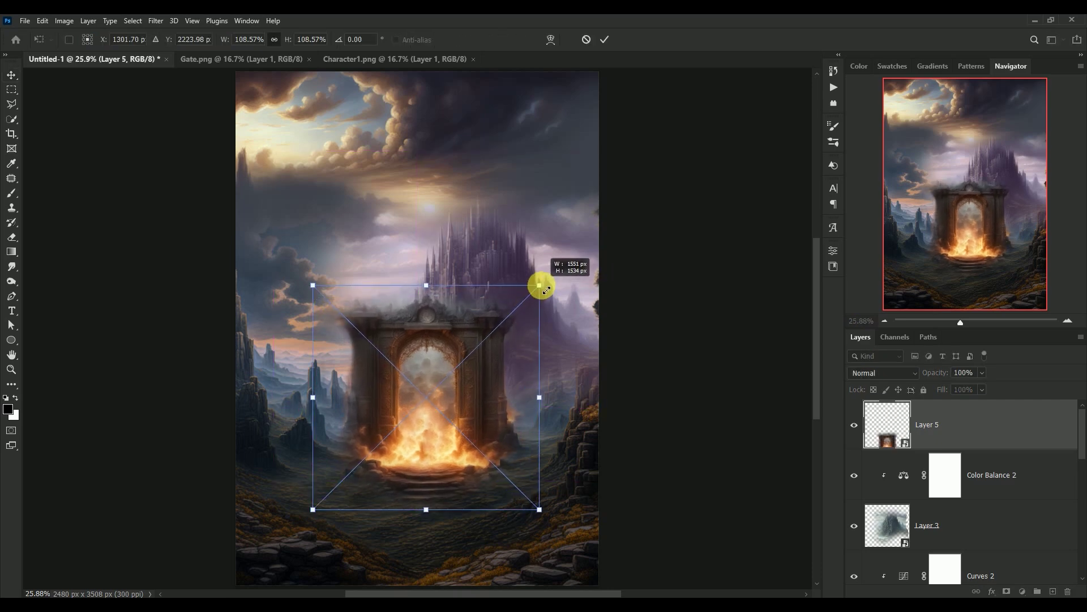
pyautogui.press('Return')
pyautogui.moveTo(443, 332)
pyautogui.mouseDown()
pyautogui.moveTo(467, 383)
pyautogui.moveTo(459, 388)
pyautogui.mouseUp()
pyautogui.click(856, 424)
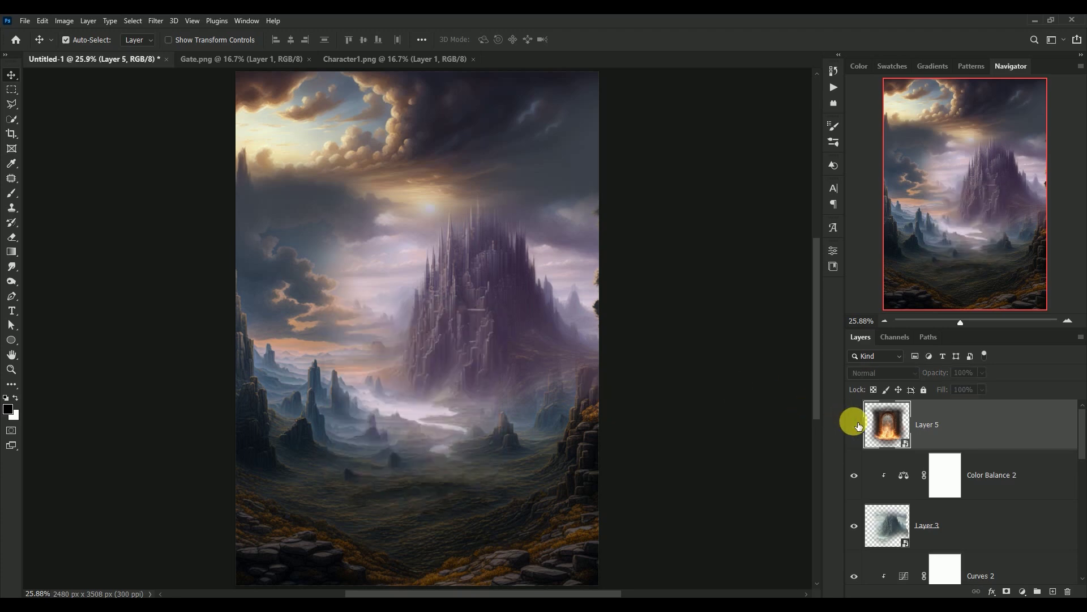
pyautogui.click(855, 425)
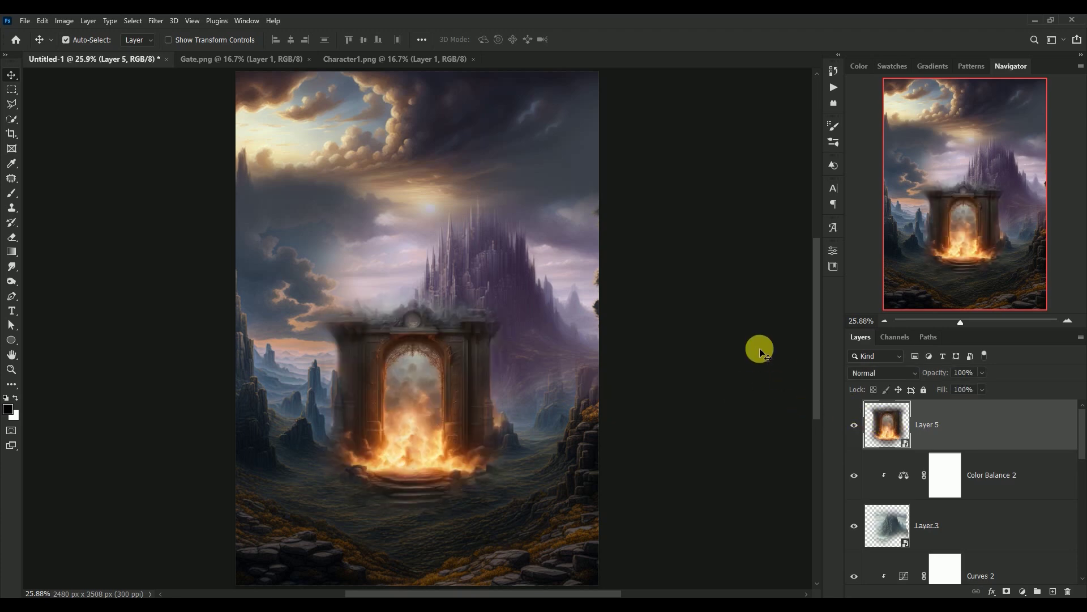
# - Apply a Camera Raw Filter to the gate with Temperature -14 and Tint +35
pyautogui.click(156, 21)
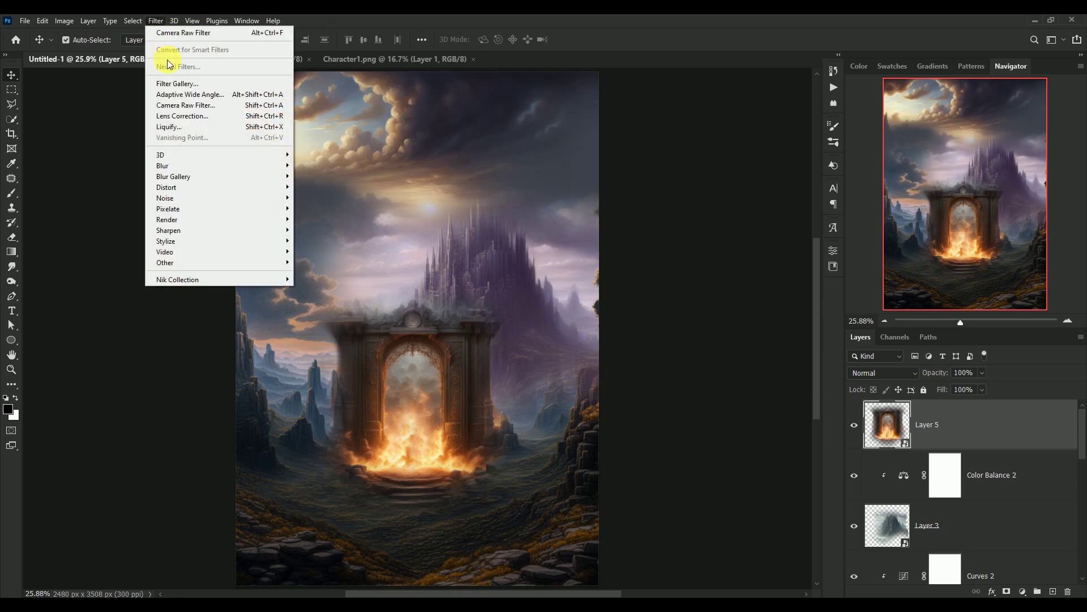
pyautogui.click(174, 107)
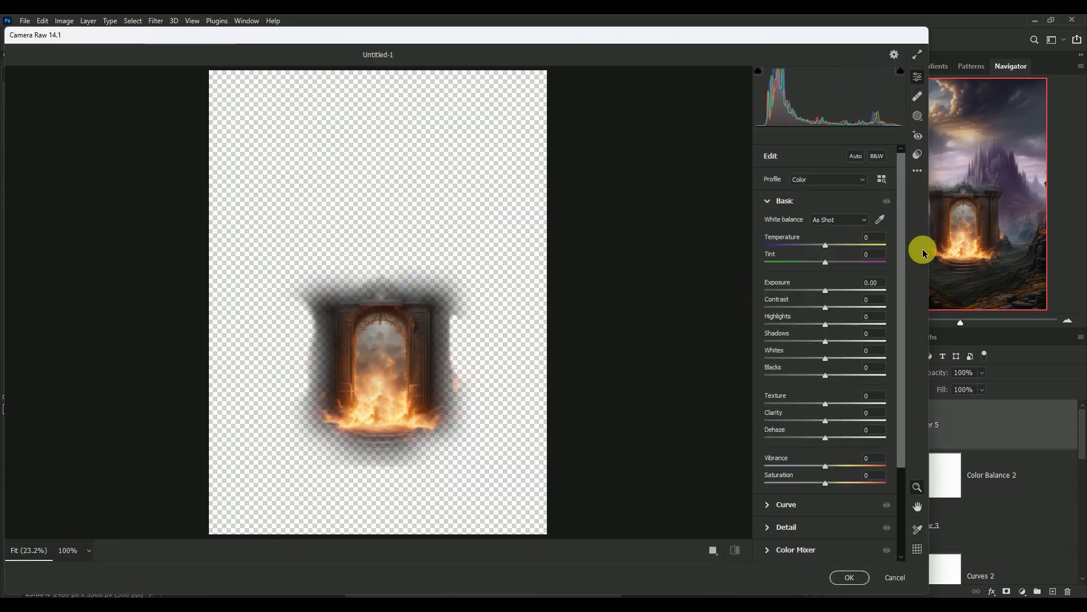
pyautogui.click(875, 237)
pyautogui.write('14')
pyautogui.press('Tab')
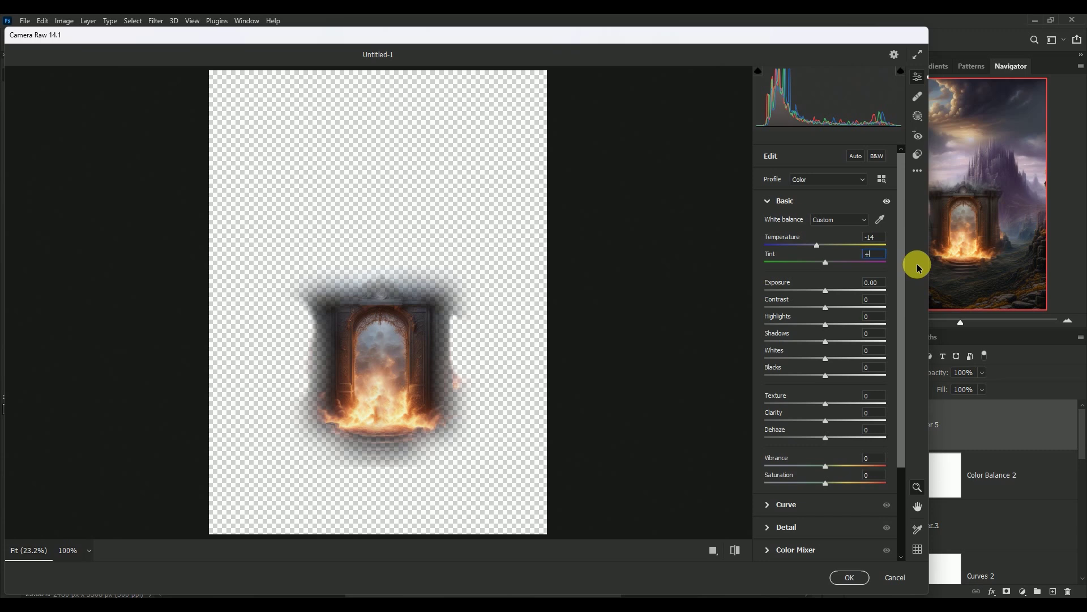
pyautogui.write('35')
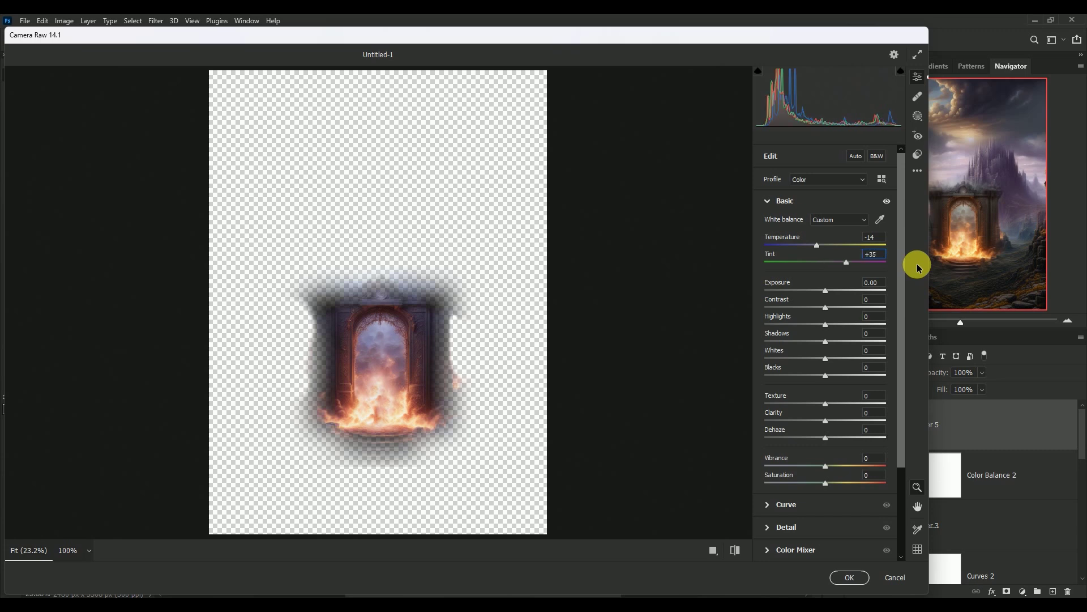
pyautogui.press('Tab')
pyautogui.press('Tab')
# - Set Clarity +24, Dehaze +20, Vibrance and Saturation +22, and apply the filter
pyautogui.write('20')
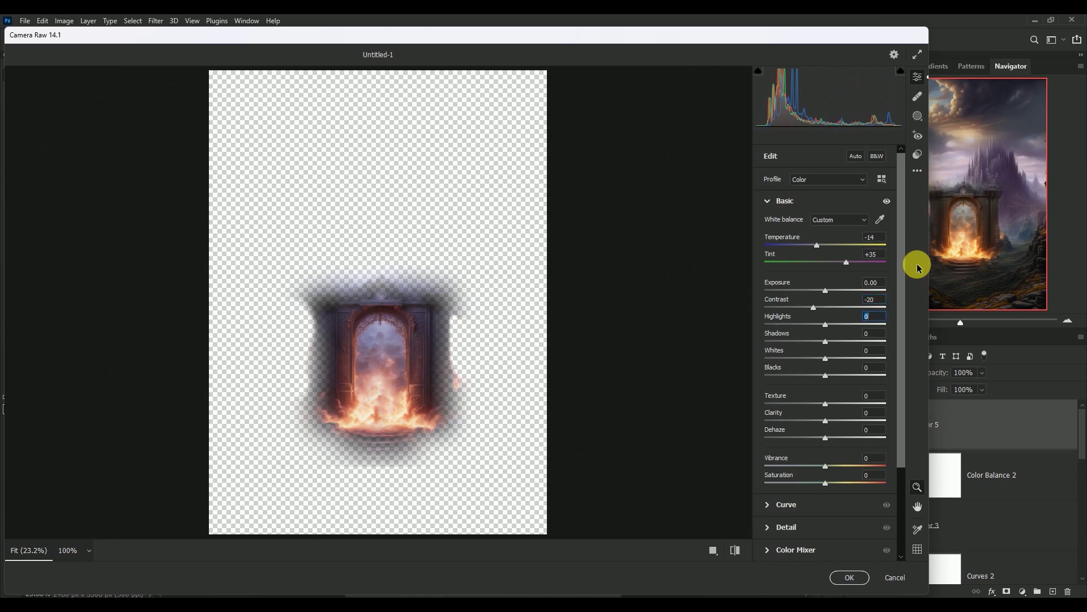
pyautogui.write('-35')
pyautogui.press('Tab')
pyautogui.write('+')
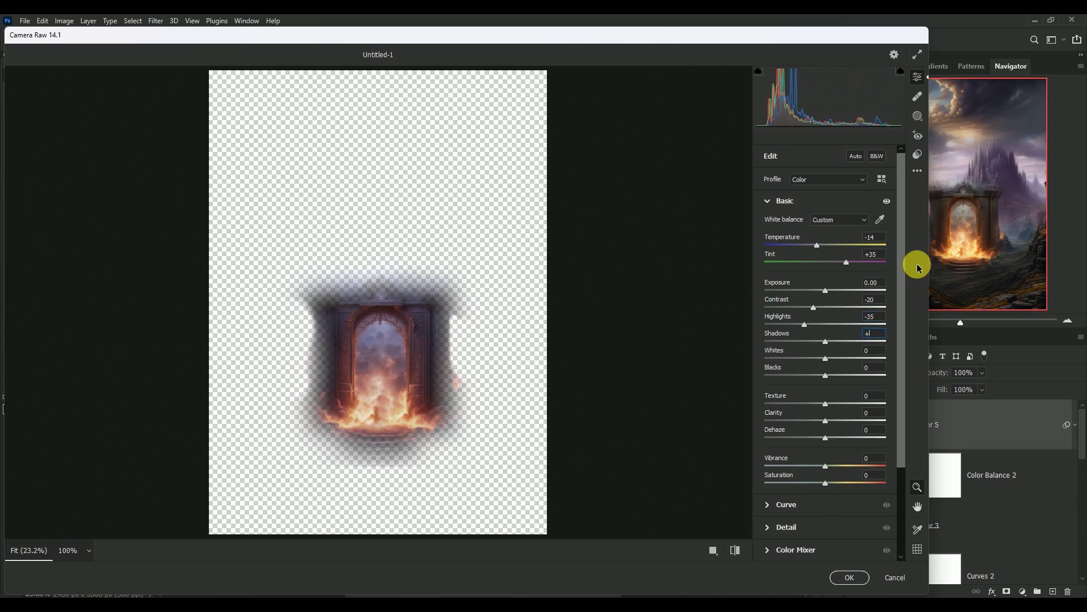
pyautogui.write('22')
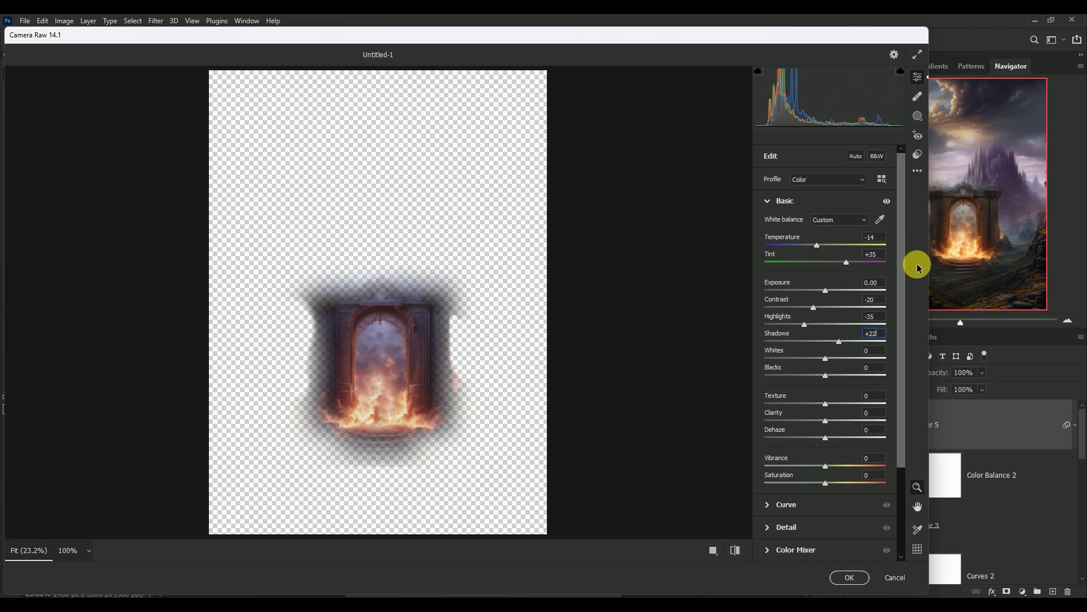
pyautogui.press('Tab')
pyautogui.press('Tab')
pyautogui.write('4')
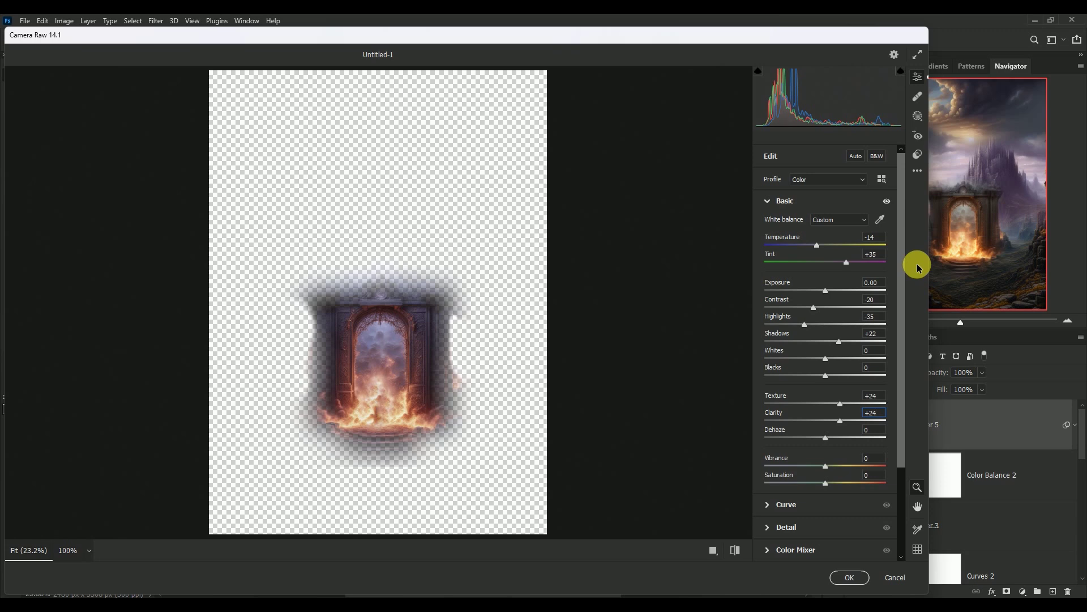
pyautogui.write('0')
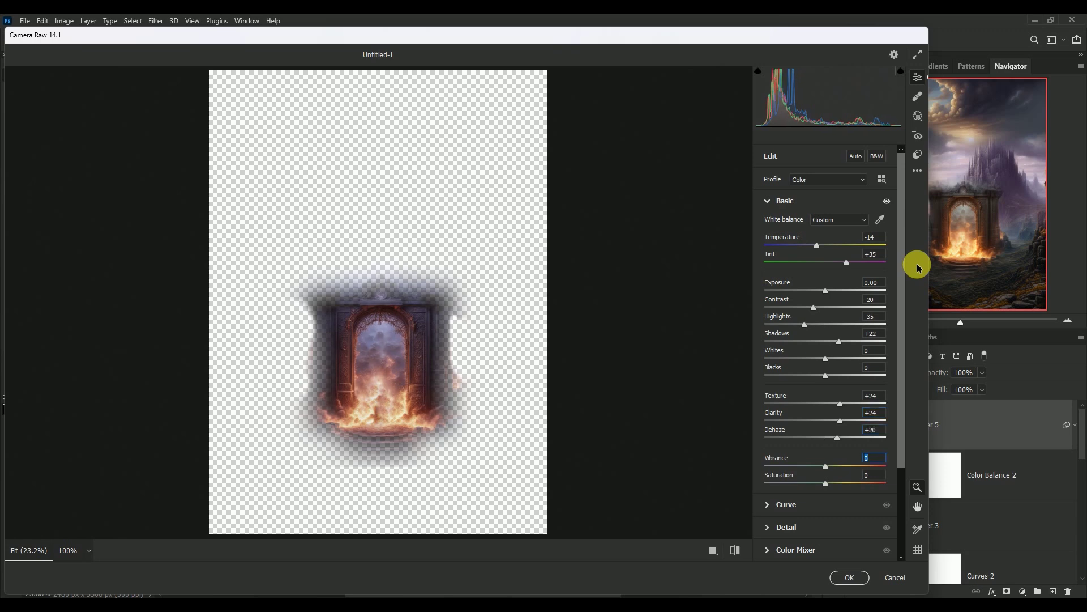
pyautogui.write('22')
pyautogui.write('22')
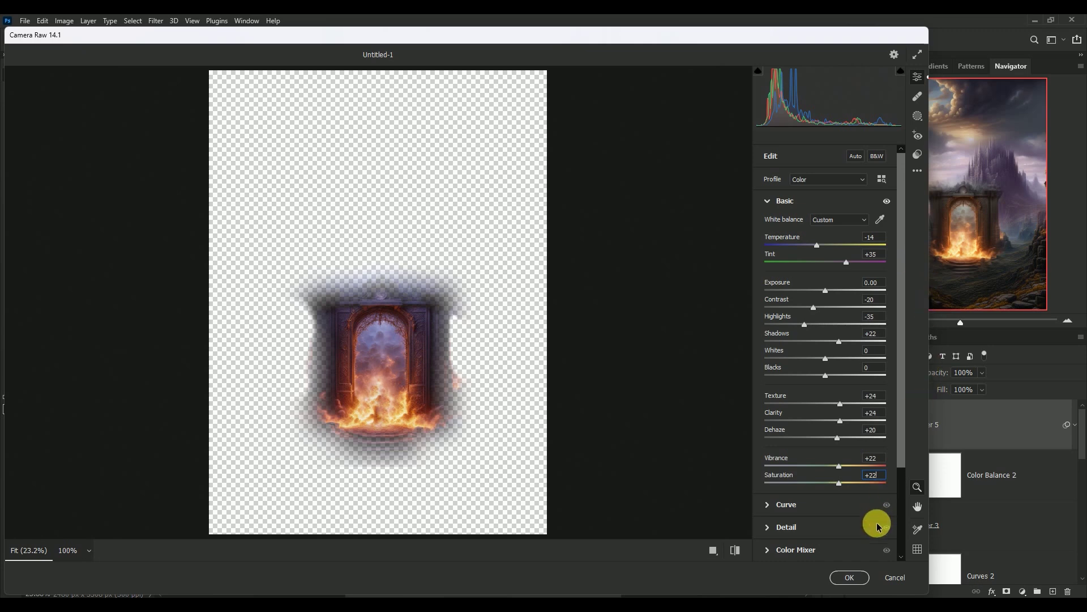
pyautogui.click(849, 577)
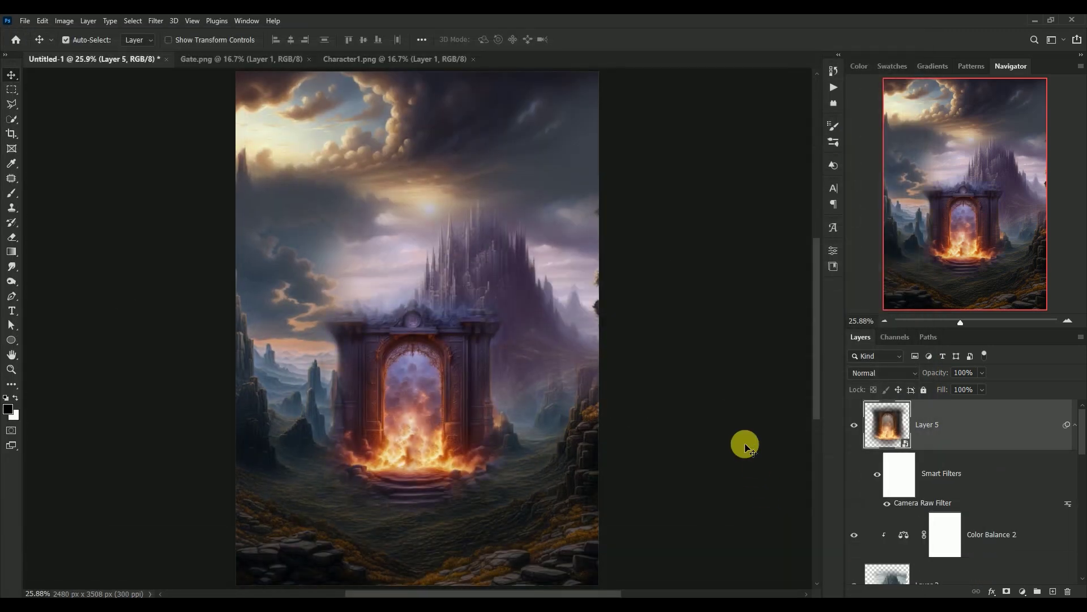
# - Collapse the gate's smart filter list and add an empty Layer 6 above it
pyautogui.click(1075, 426)
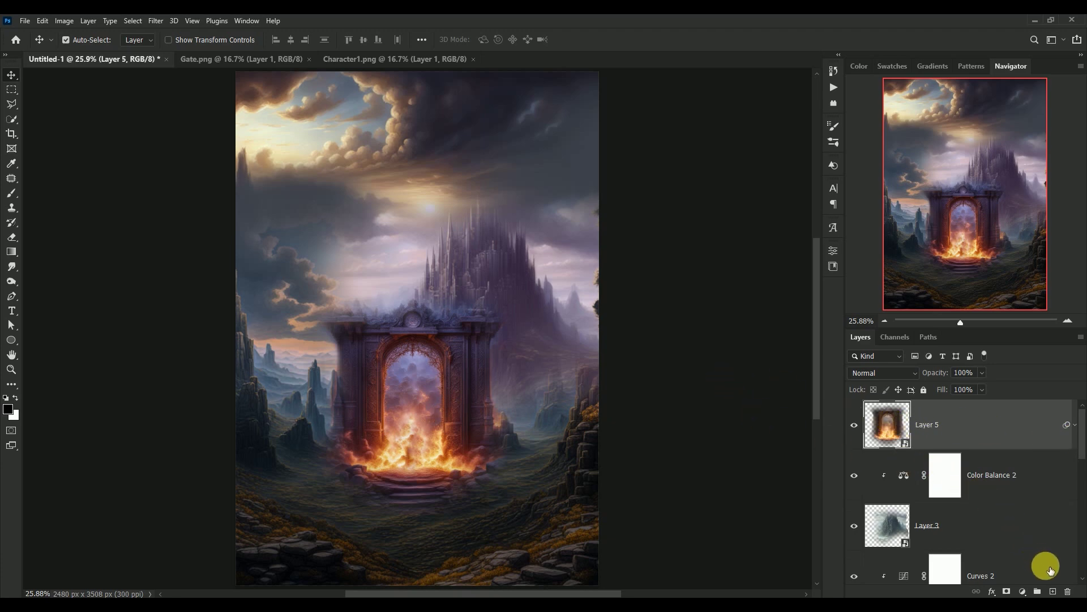
pyautogui.click(1053, 591)
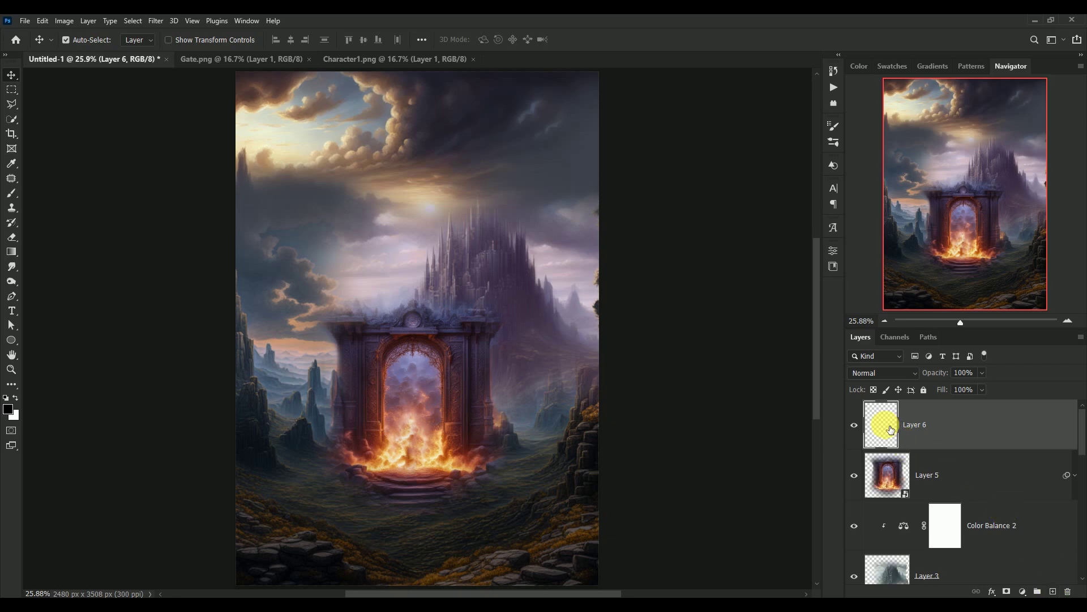
# - Clip Layer 6 to the gate and fill it with 50% gray
pyautogui.keyDown('alt'); pyautogui.click(875, 449); pyautogui.keyUp('alt')
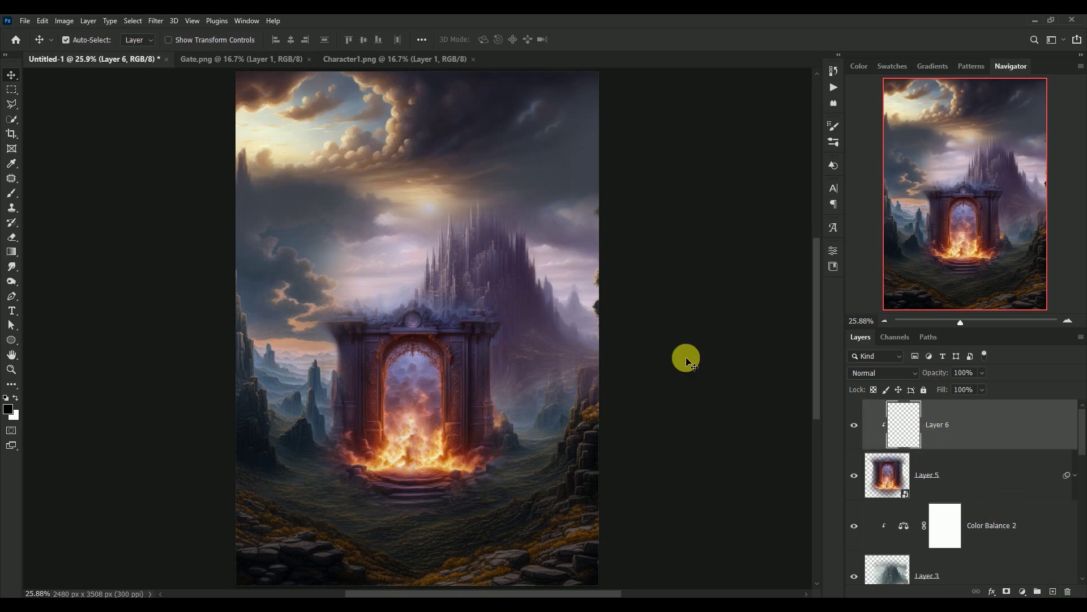
pyautogui.click(42, 21)
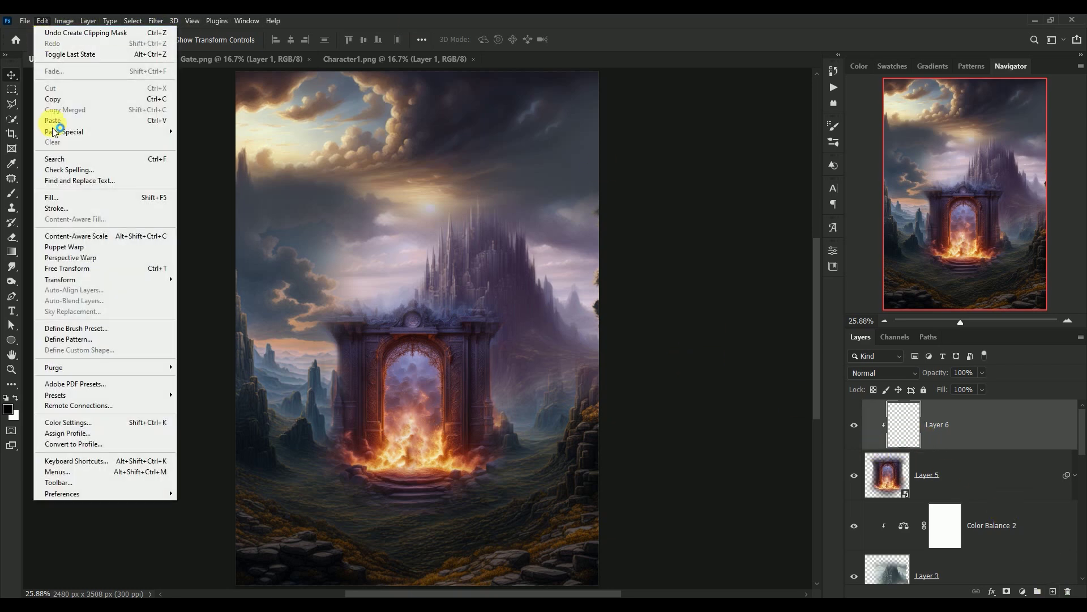
pyautogui.click(55, 196)
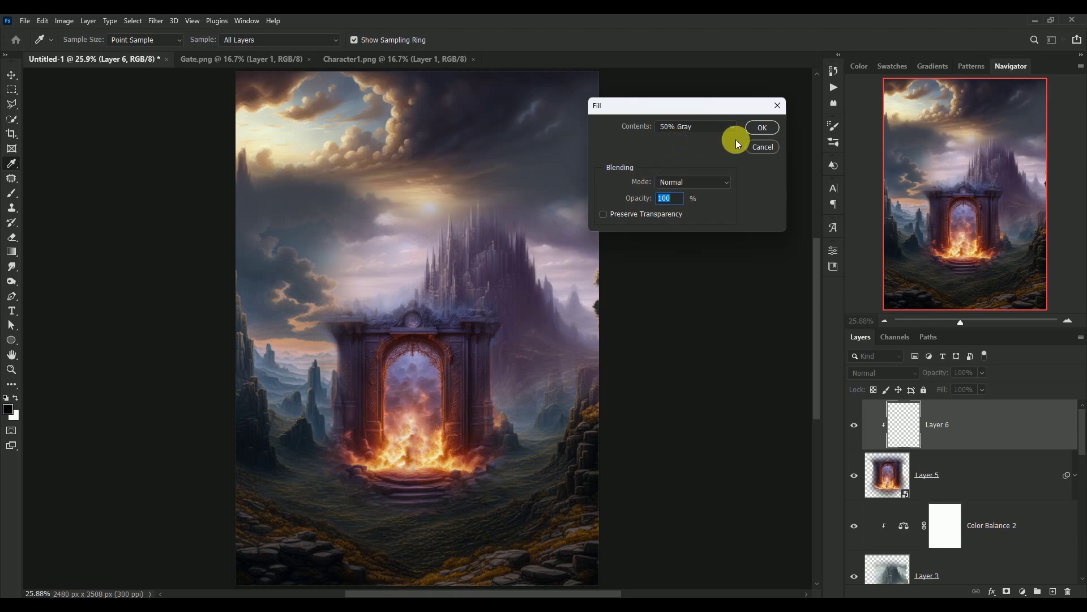
pyautogui.click(760, 128)
pyautogui.press('v')
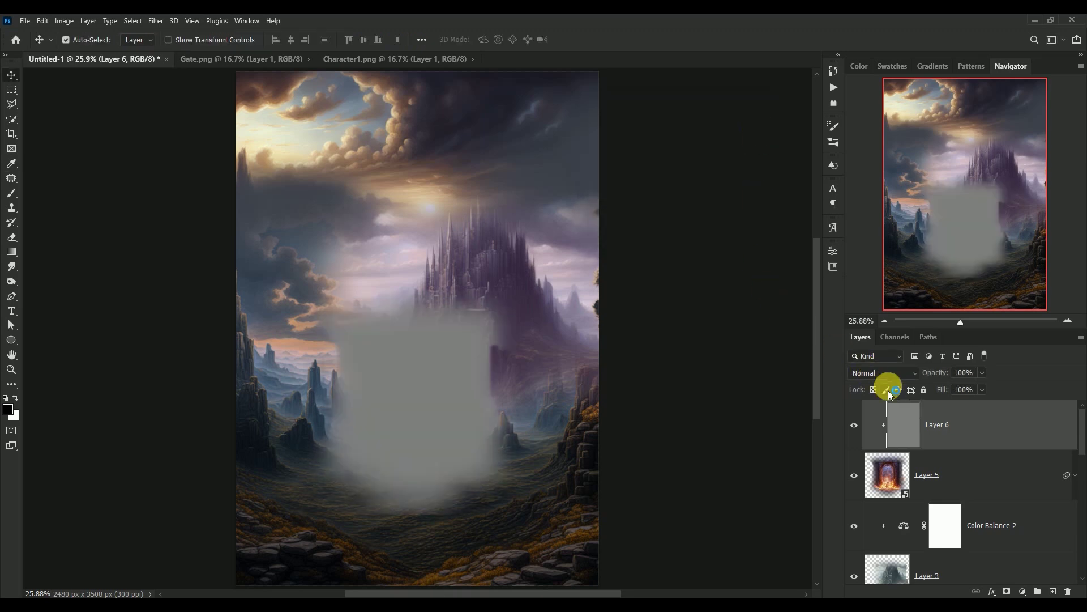
# - Set Layer 6's blend mode to Overlay and reselect it
pyautogui.click(880, 372)
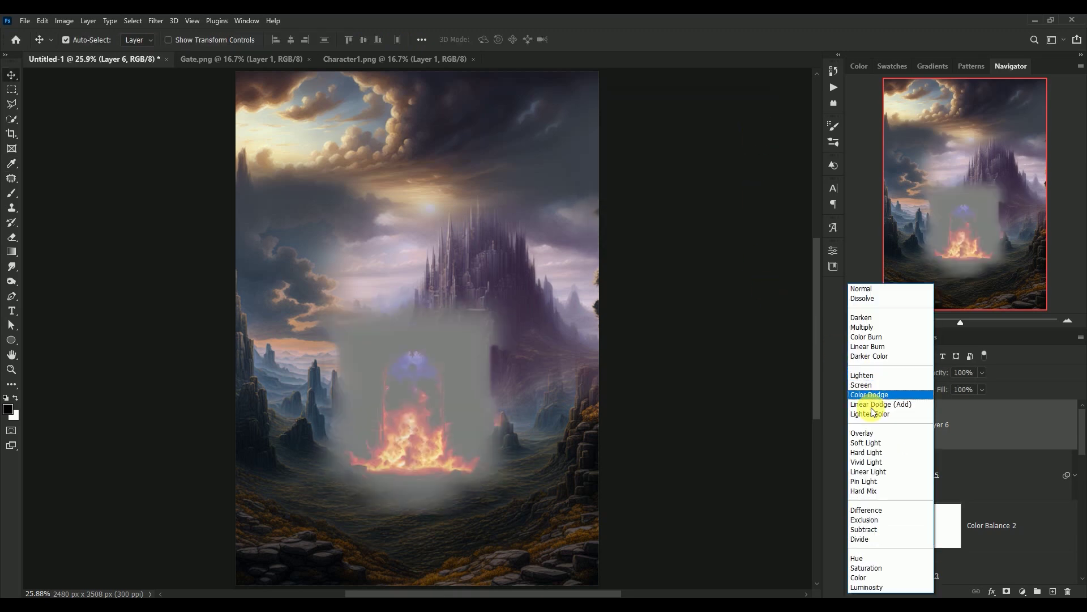
pyautogui.click(870, 437)
pyautogui.click(753, 410)
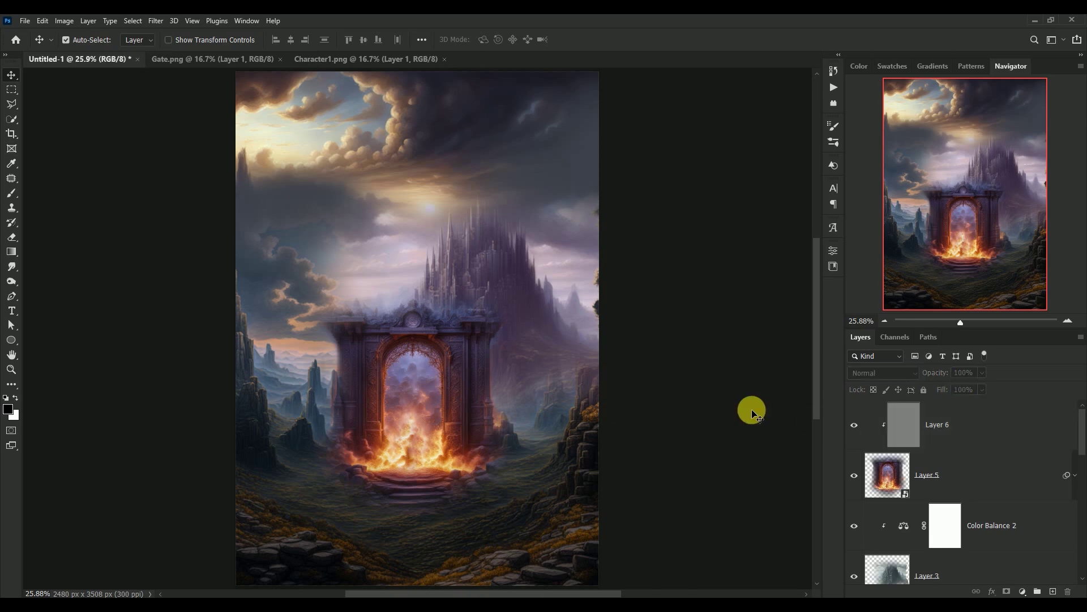
pyautogui.click(888, 428)
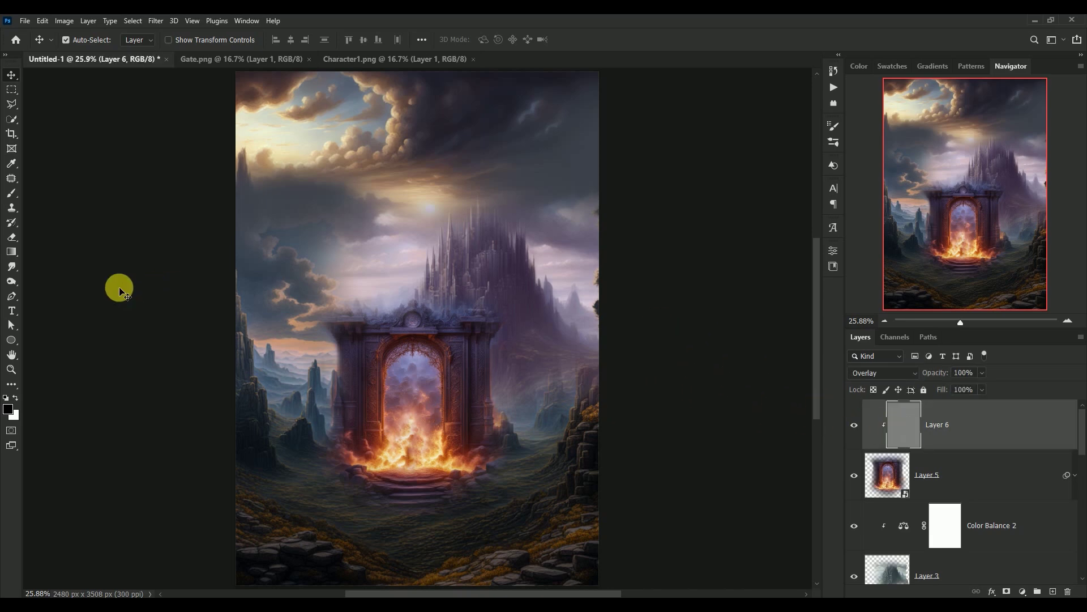
pyautogui.click(10, 283)
# - Dodge the fire at the gate's base with a 500 px brush
pyautogui.click(39, 281)
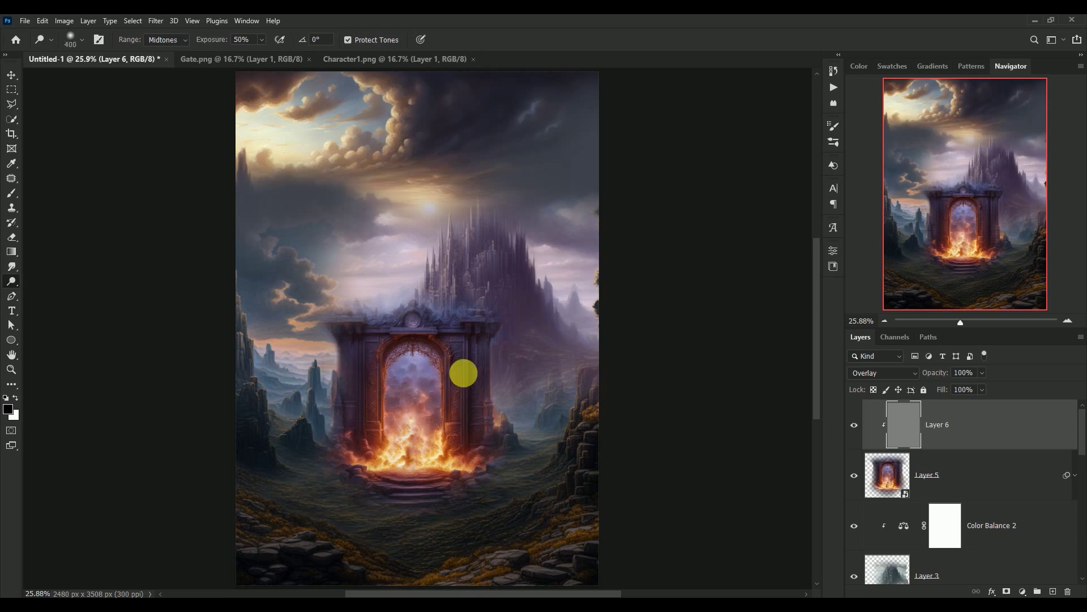
pyautogui.press('[')
pyautogui.press('[')
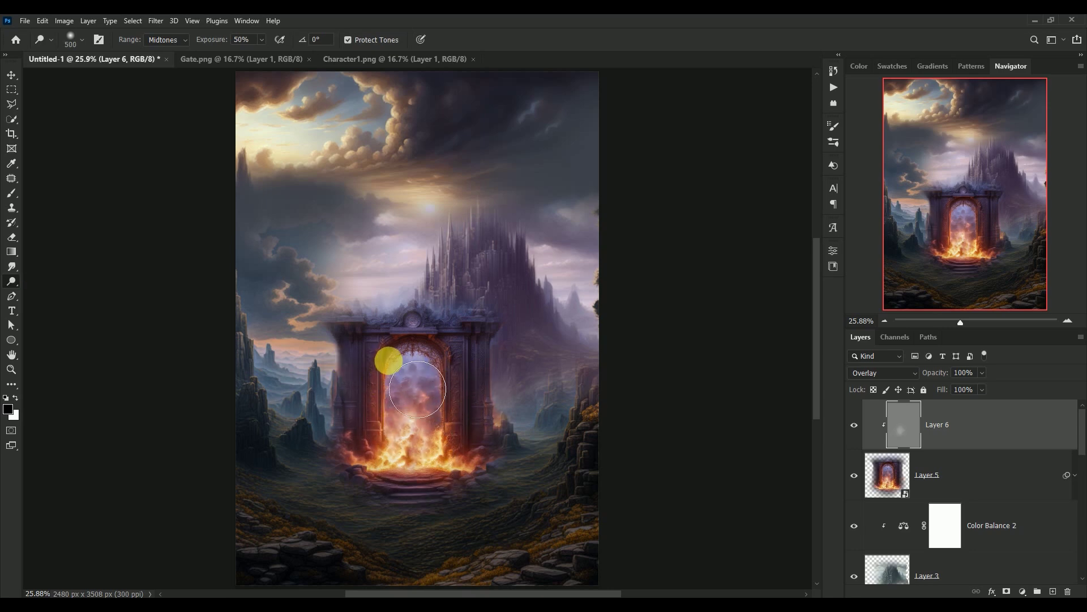
pyautogui.moveTo(461, 388)
pyautogui.mouseDown()
pyautogui.moveTo(470, 490)
pyautogui.moveTo(412, 490)
pyautogui.mouseUp()
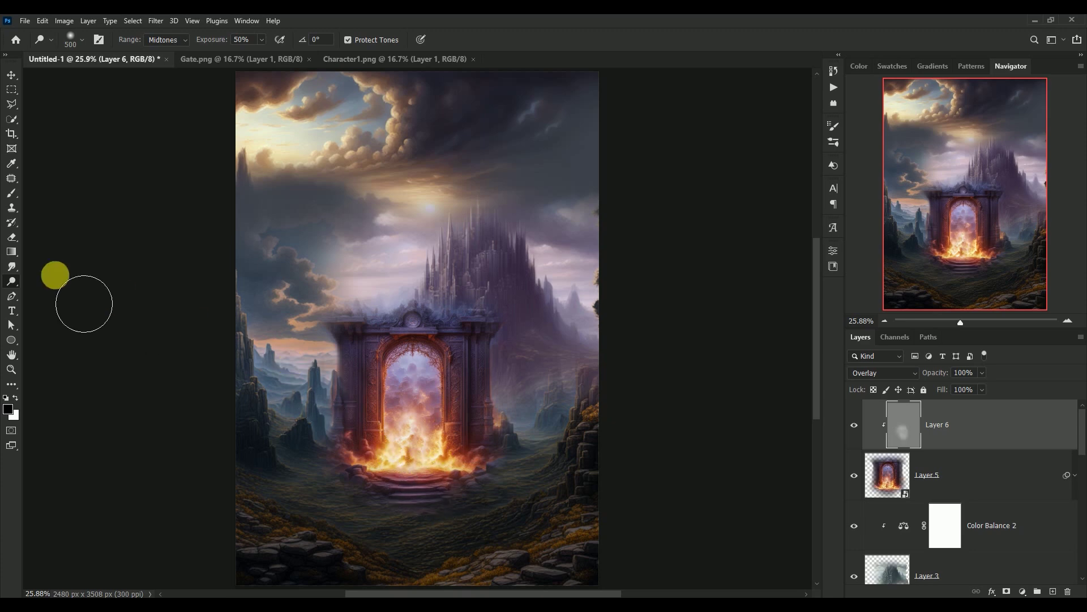
# - Burn the gate's top-left pillar and the ground below with a 400 px brush
pyautogui.click(13, 280)
pyautogui.moveTo(322, 311)
pyautogui.mouseDown()
pyautogui.moveTo(368, 349)
pyautogui.moveTo(563, 344)
pyautogui.moveTo(577, 360)
pyautogui.moveTo(347, 414)
pyautogui.moveTo(478, 533)
pyautogui.mouseUp()
pyautogui.press(']')
pyautogui.press(']')
pyautogui.press('[')
pyautogui.press('[')
pyautogui.press('[')
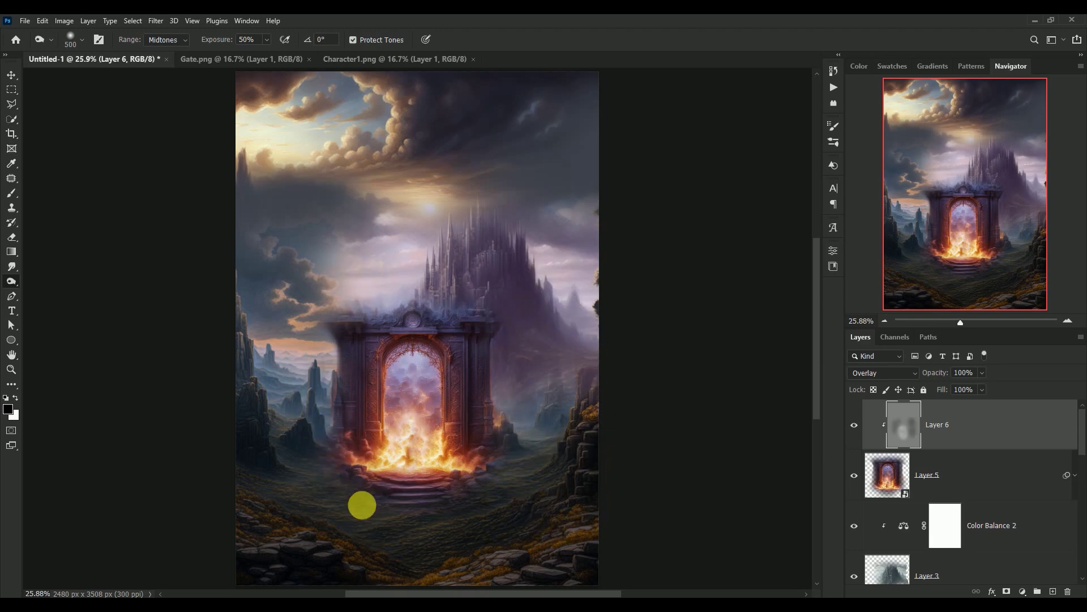
pyautogui.moveTo(433, 537); pyautogui.dragTo(511, 514)
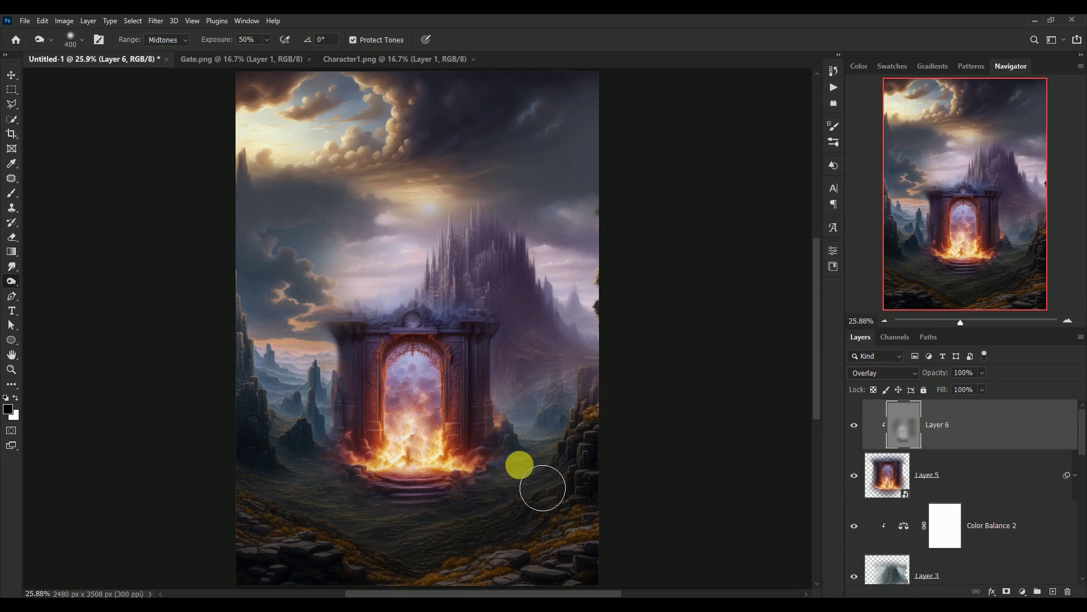
# - Toggle Layer 6 off and on to compare the dodge and burn result
pyautogui.click(855, 424)
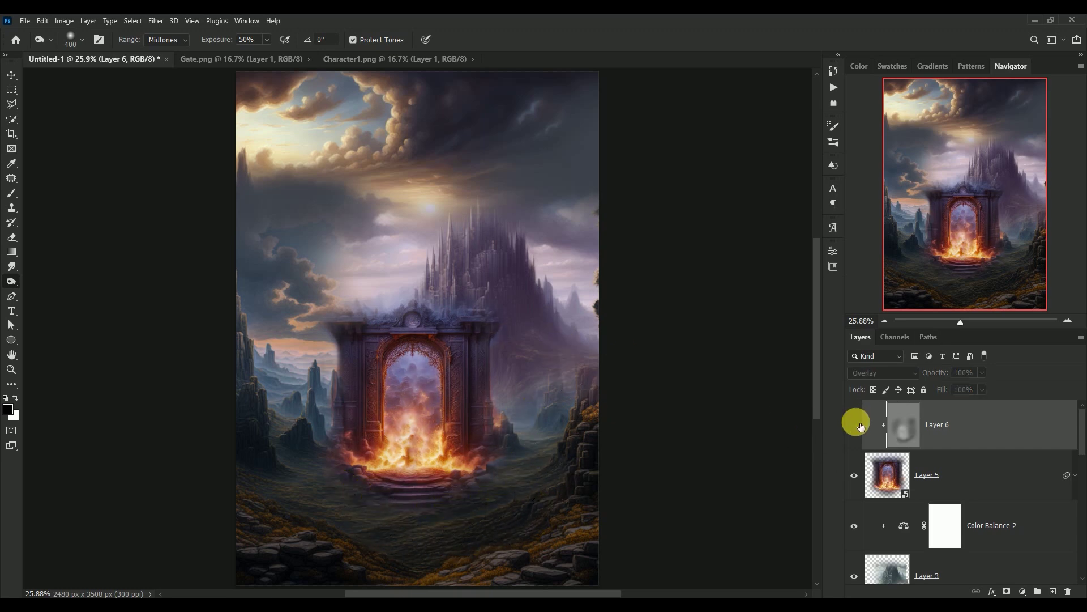
pyautogui.click(859, 425)
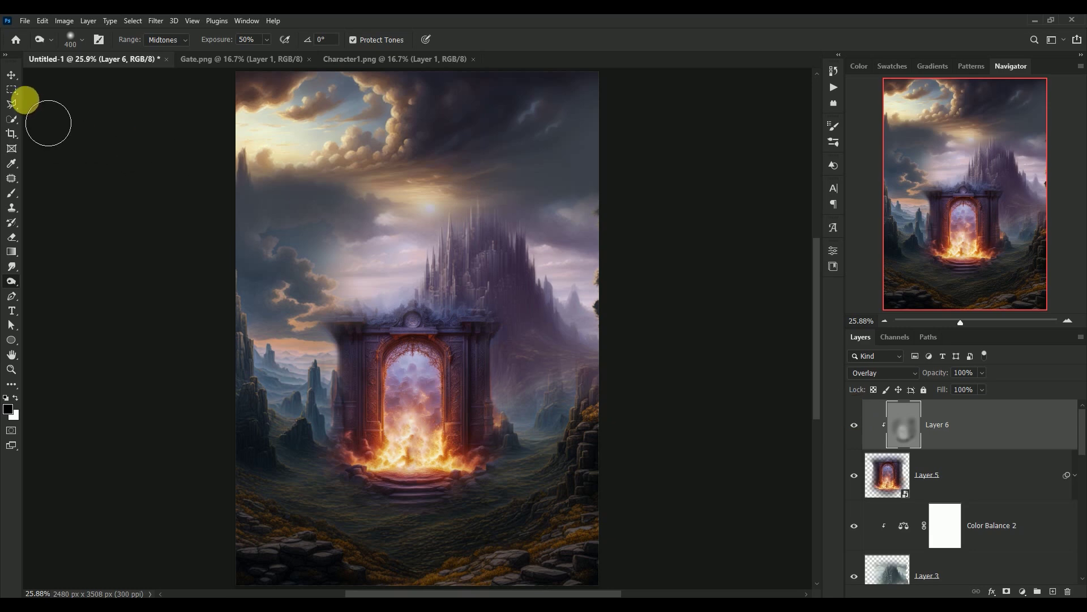
pyautogui.click(11, 75)
# - Close Gate.png, nudge the gate slightly right, and add an empty Layer 7 on top
pyautogui.click(225, 59)
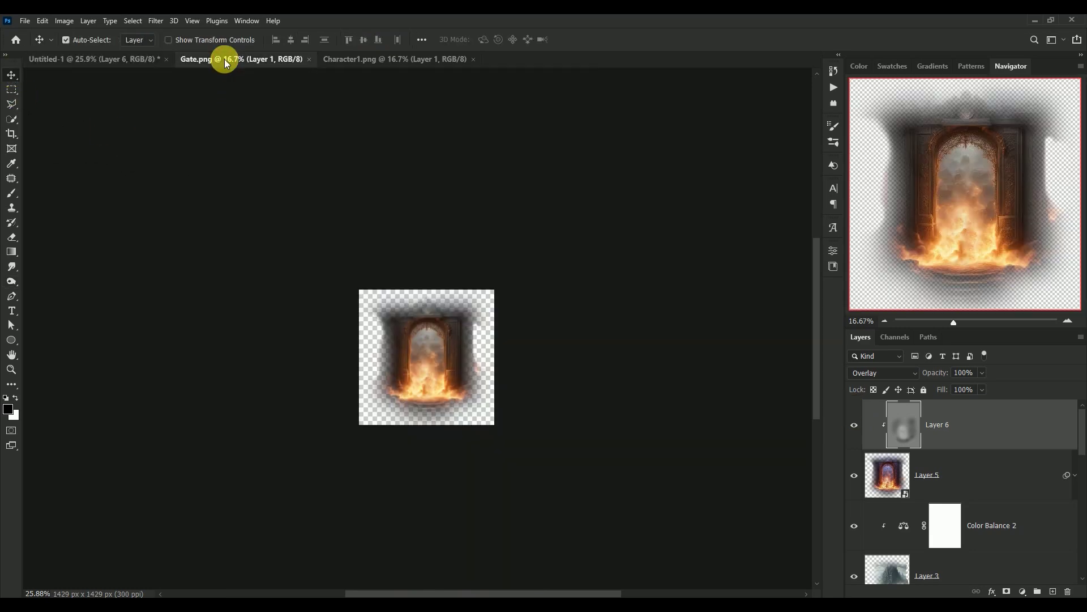
pyautogui.click(309, 59)
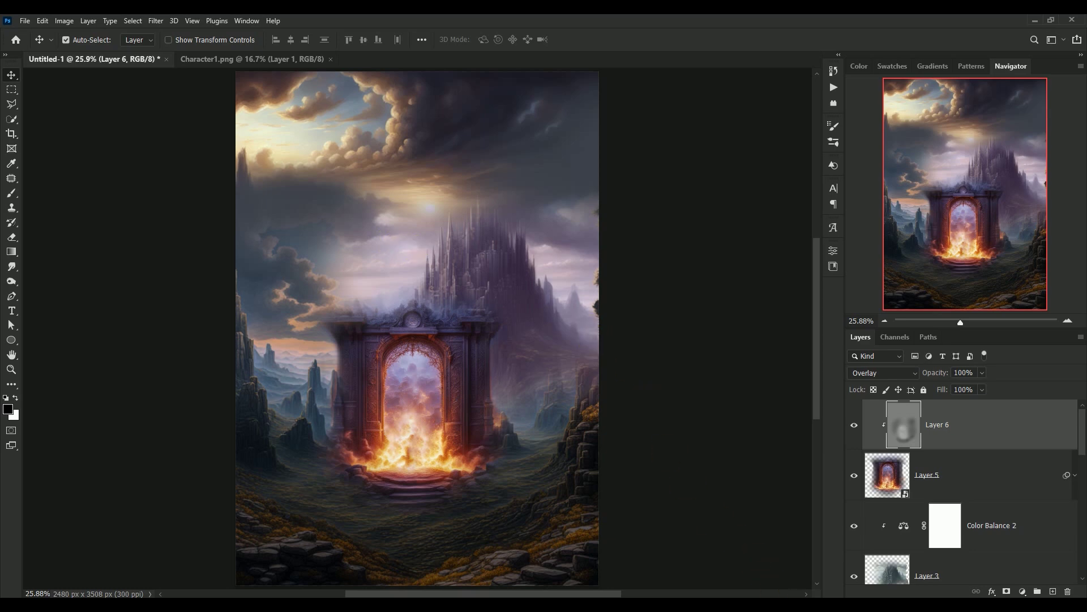
pyautogui.moveTo(416, 396); pyautogui.dragTo(422, 401)
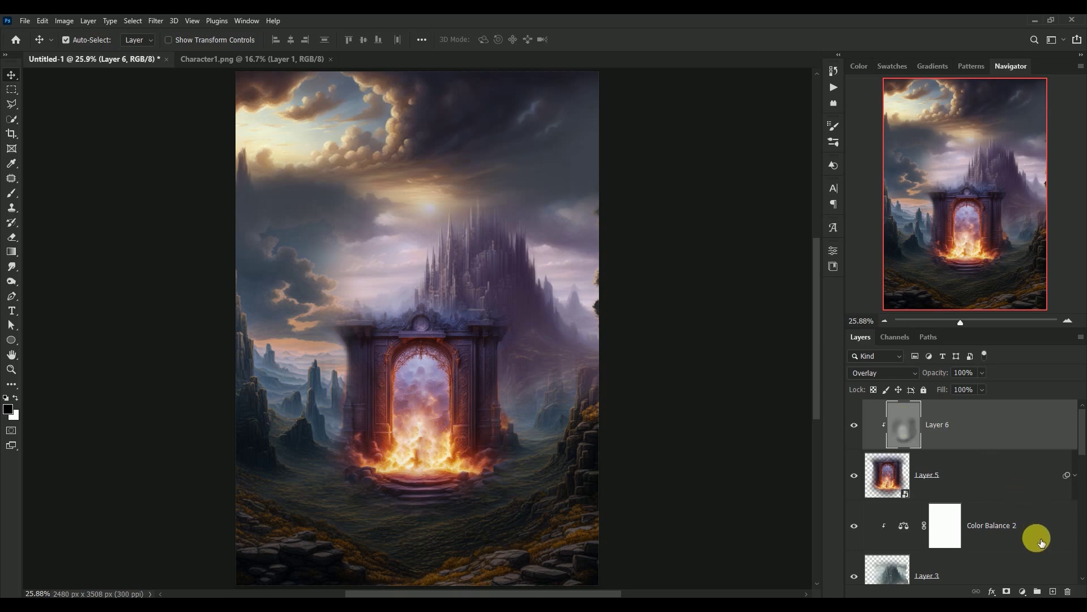
pyautogui.click(1053, 591)
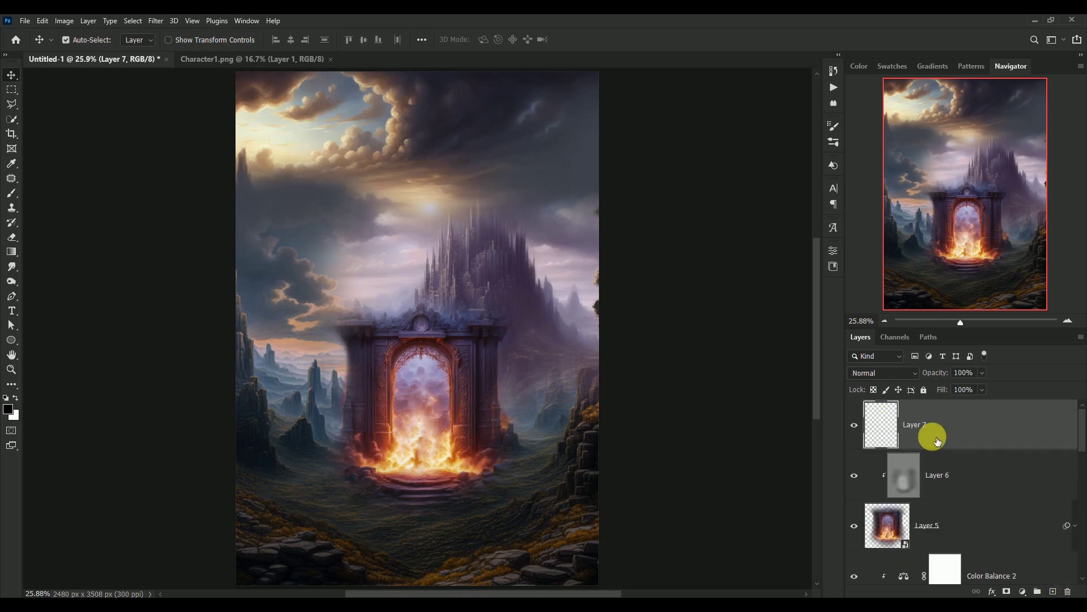
# - Set the foreground colour to orange #ff9c00
pyautogui.click(9, 406)
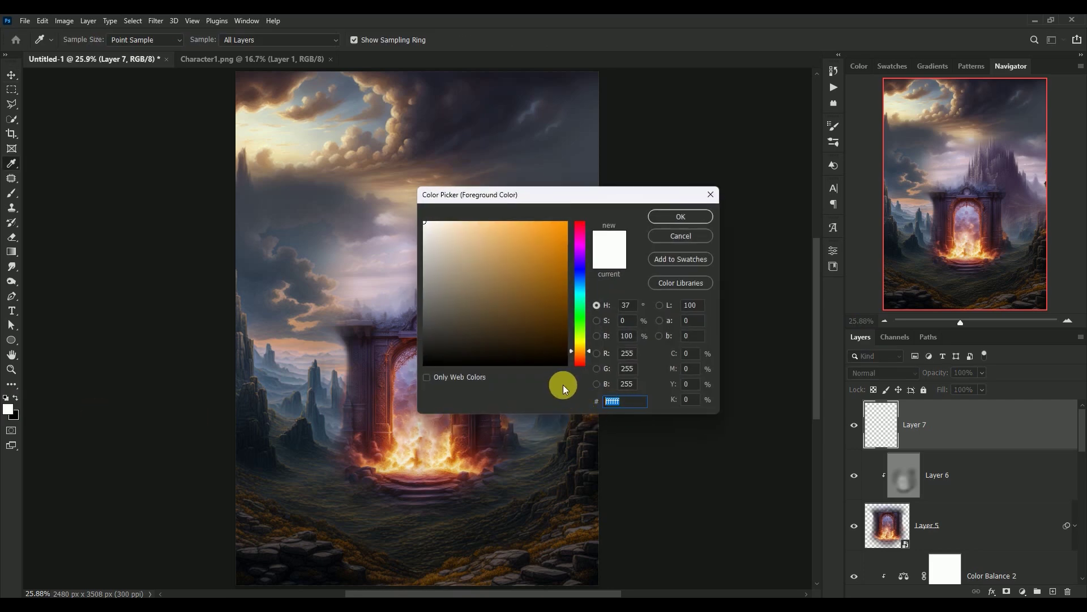
pyautogui.write('ff')
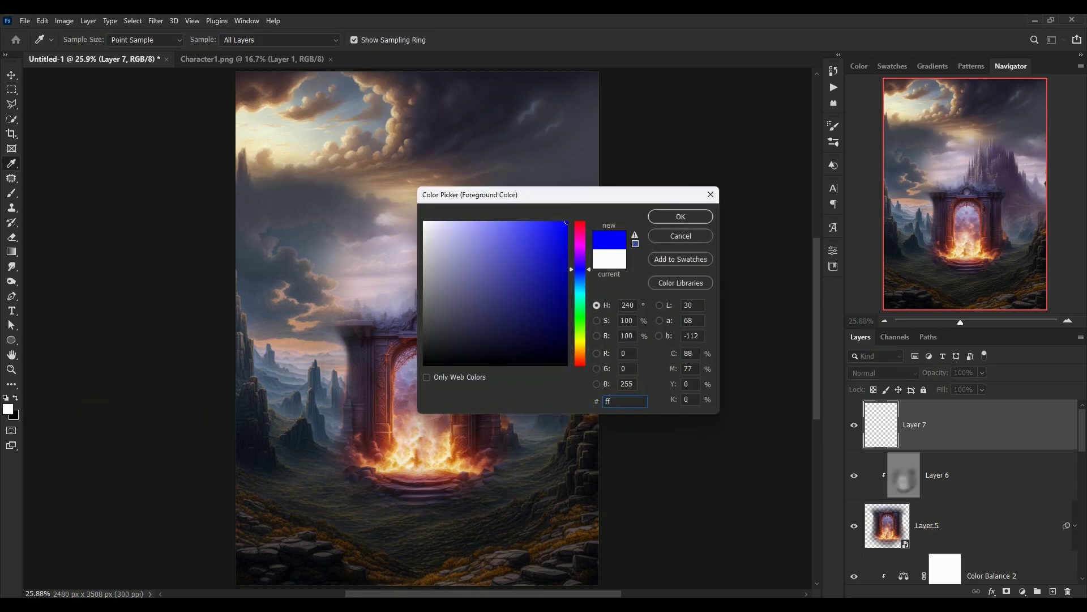
pyautogui.write('9')
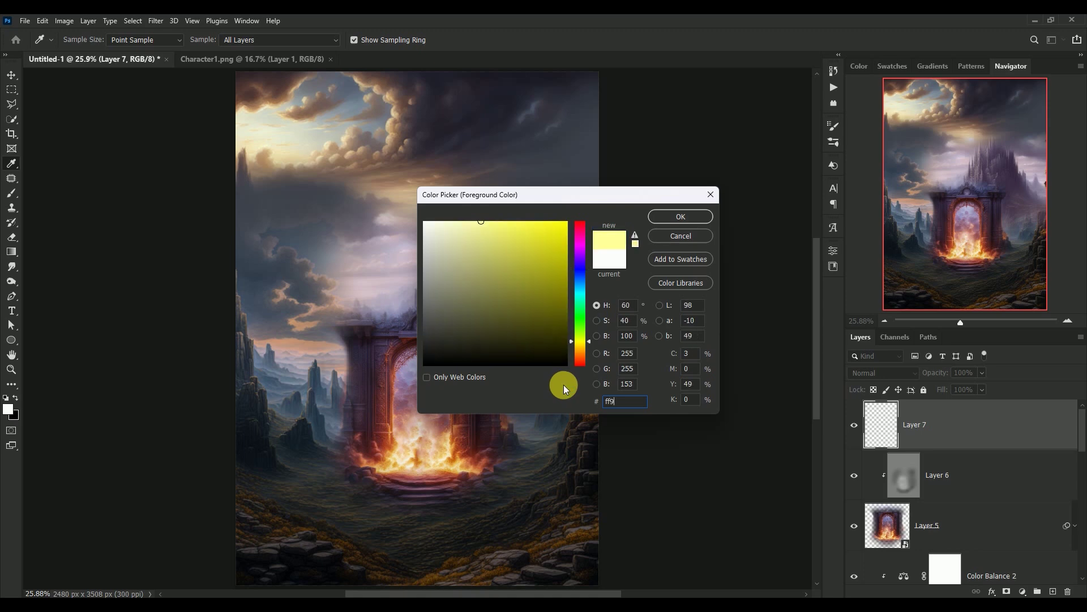
pyautogui.write('c00')
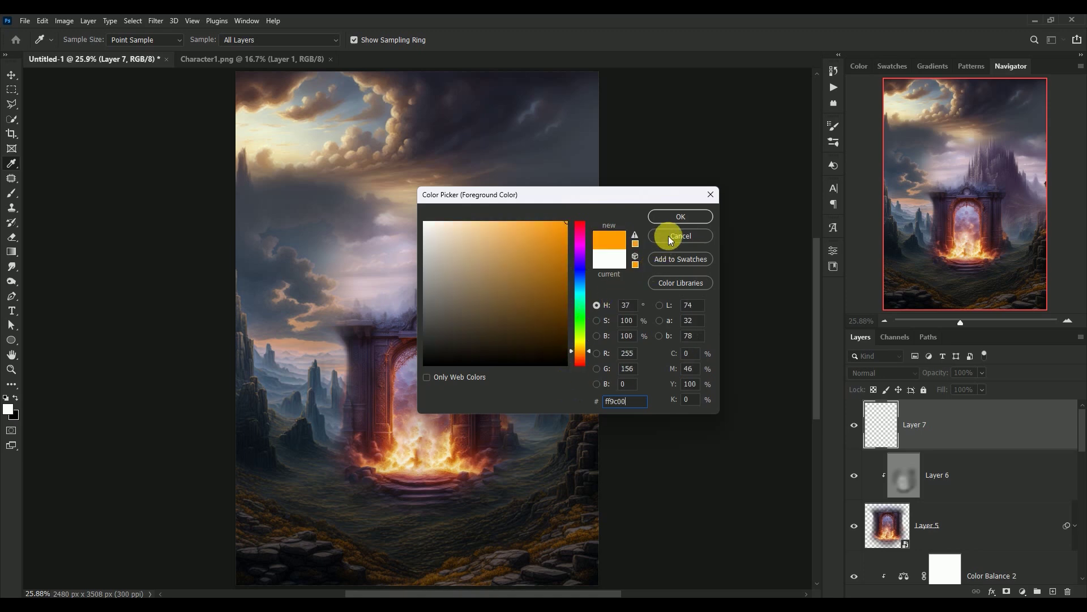
pyautogui.click(675, 216)
# - Paint an orange glow on Layer 7 below the gate
pyautogui.press('v')
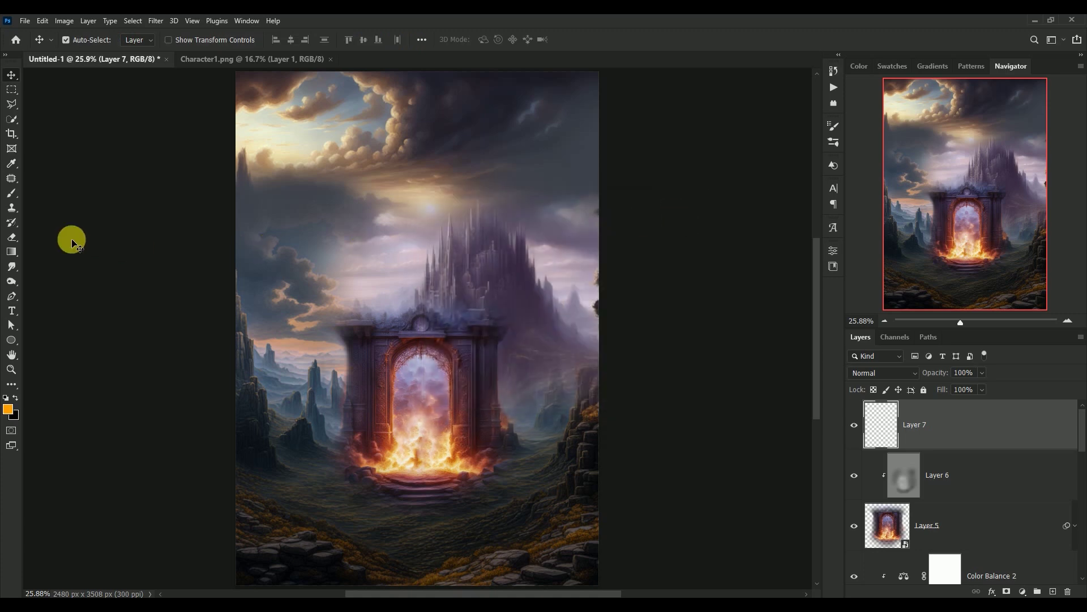
pyautogui.click(12, 194)
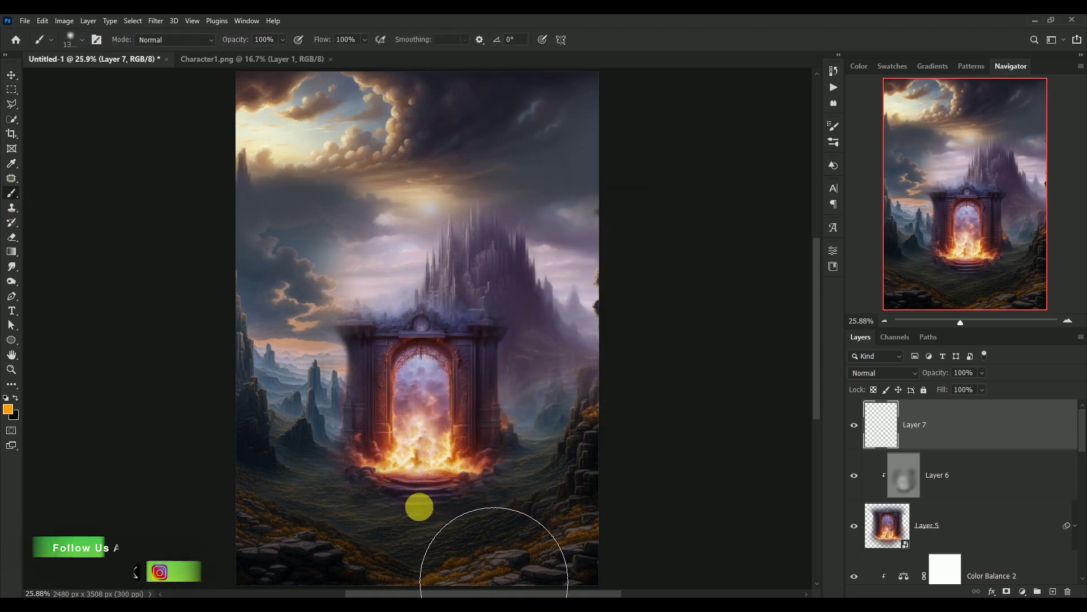
pyautogui.click(419, 507)
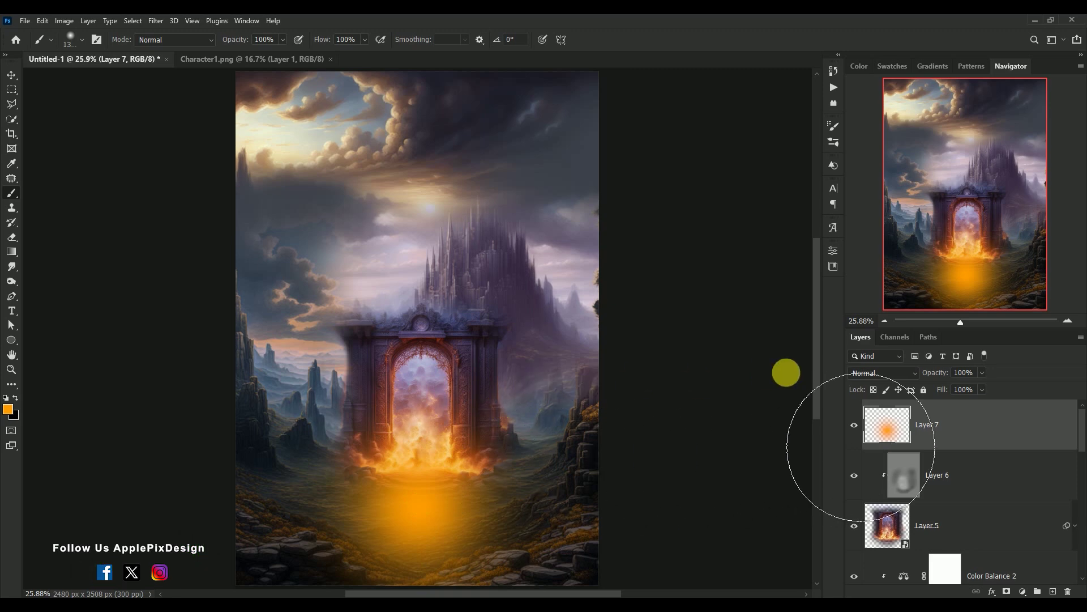
# - Blend Layer 7 in Hard Light at 28% opacity, toggling it to compare
pyautogui.click(855, 372)
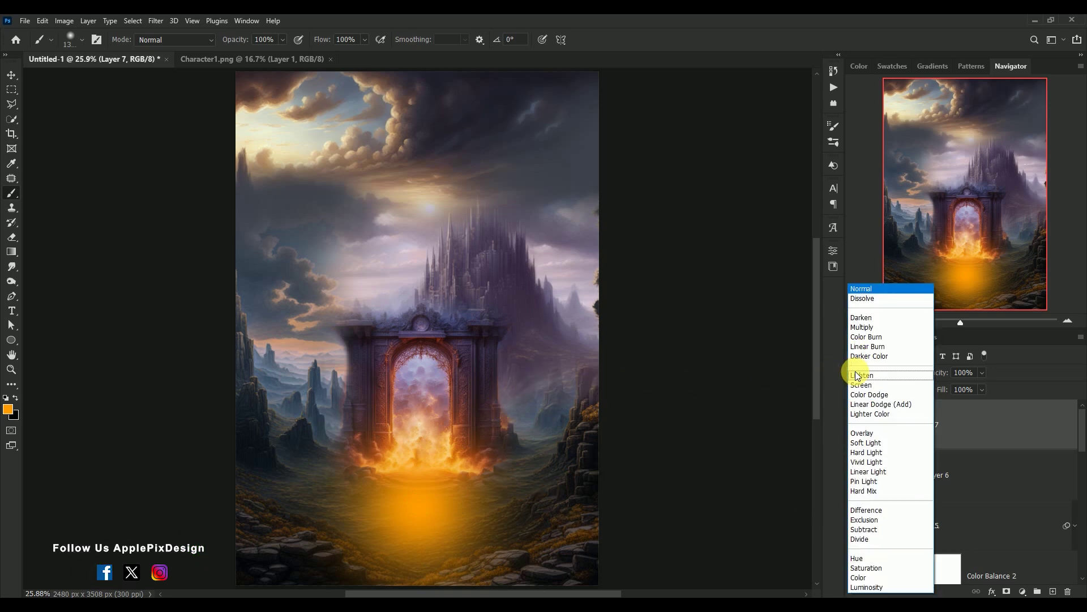
pyautogui.click(897, 456)
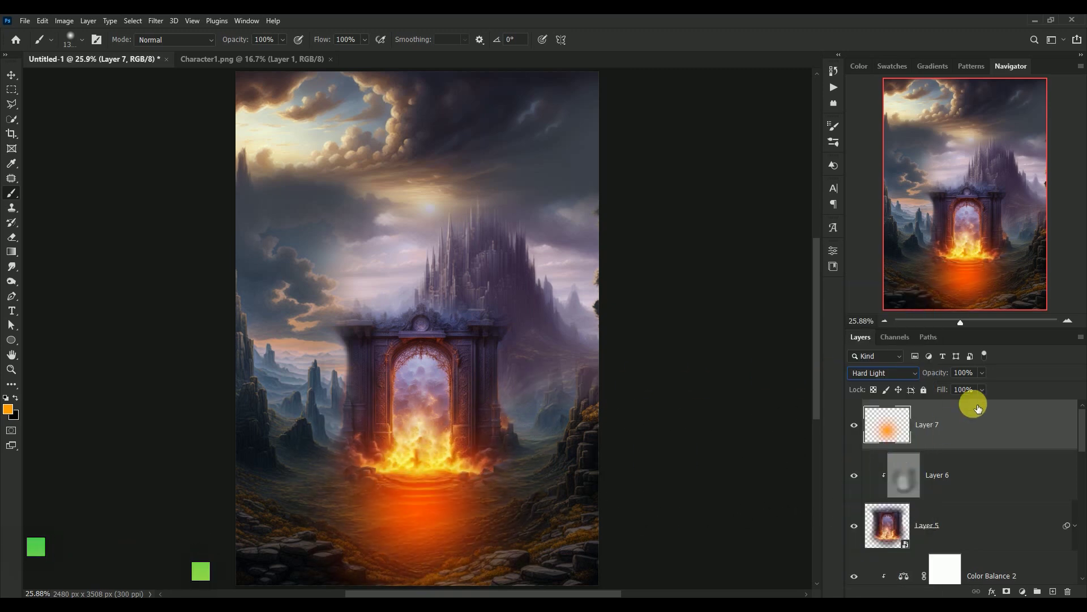
pyautogui.click(974, 376)
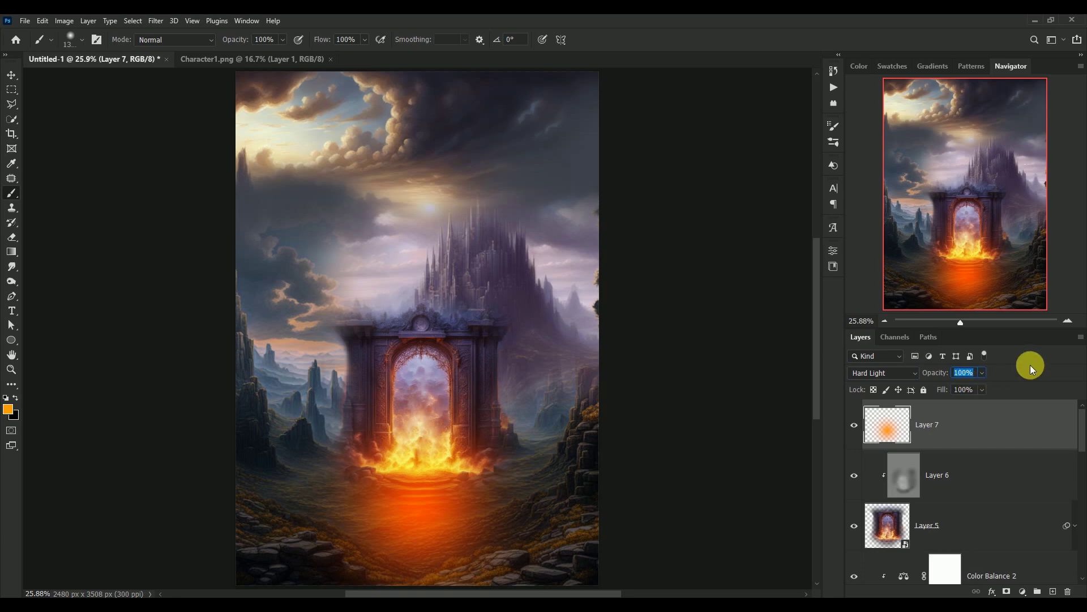
pyautogui.write('2')
pyautogui.write('8')
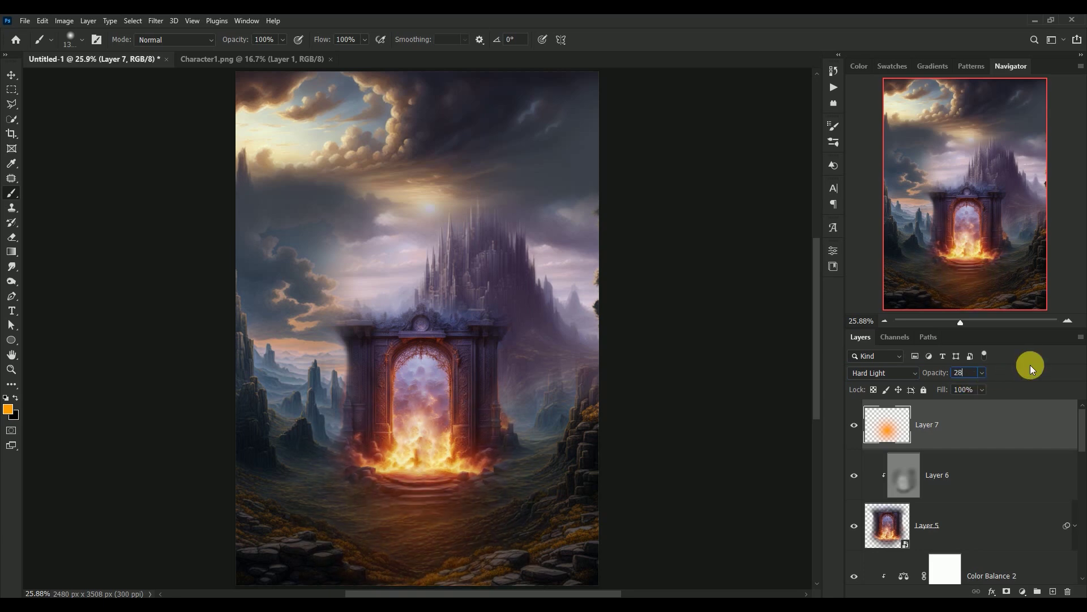
pyautogui.press('Return')
pyautogui.click(854, 426)
pyautogui.click(889, 426)
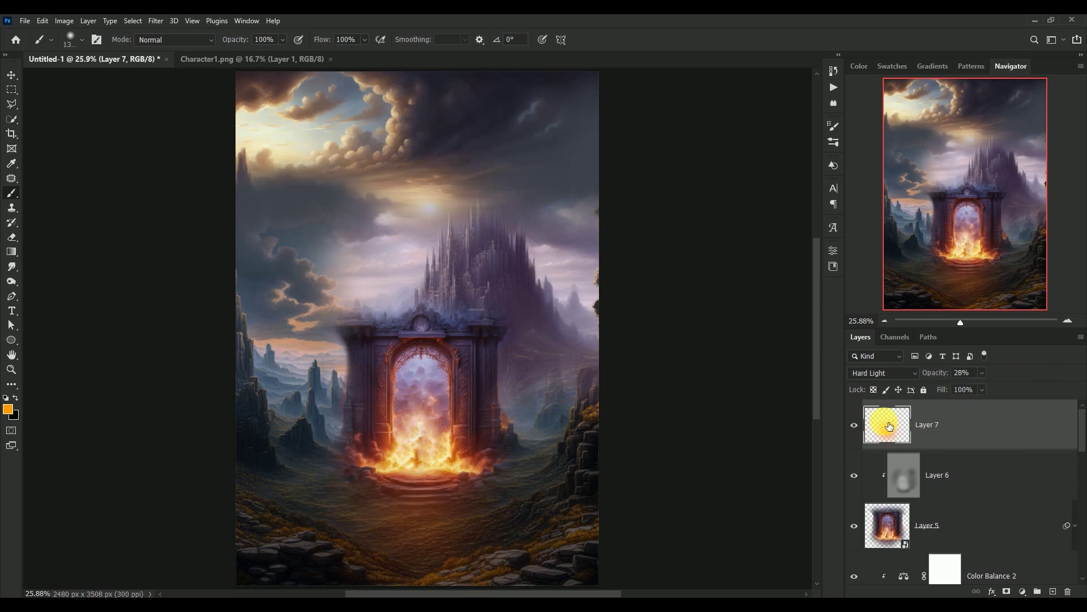
pyautogui.click(11, 75)
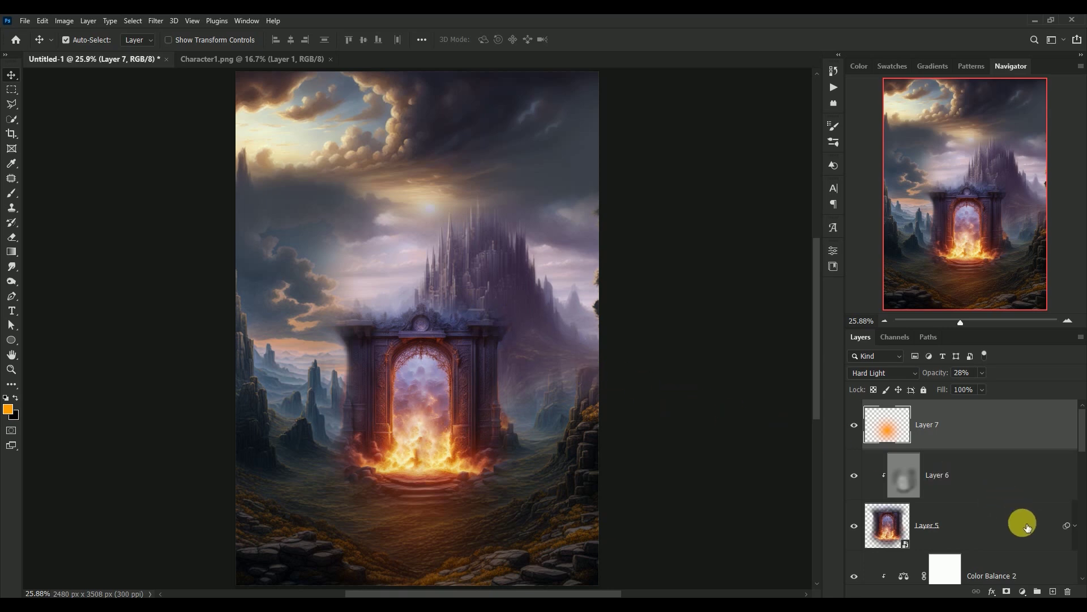
# - Add Layer 8 and paint a large orange glow over the gate opening
pyautogui.click(1054, 591)
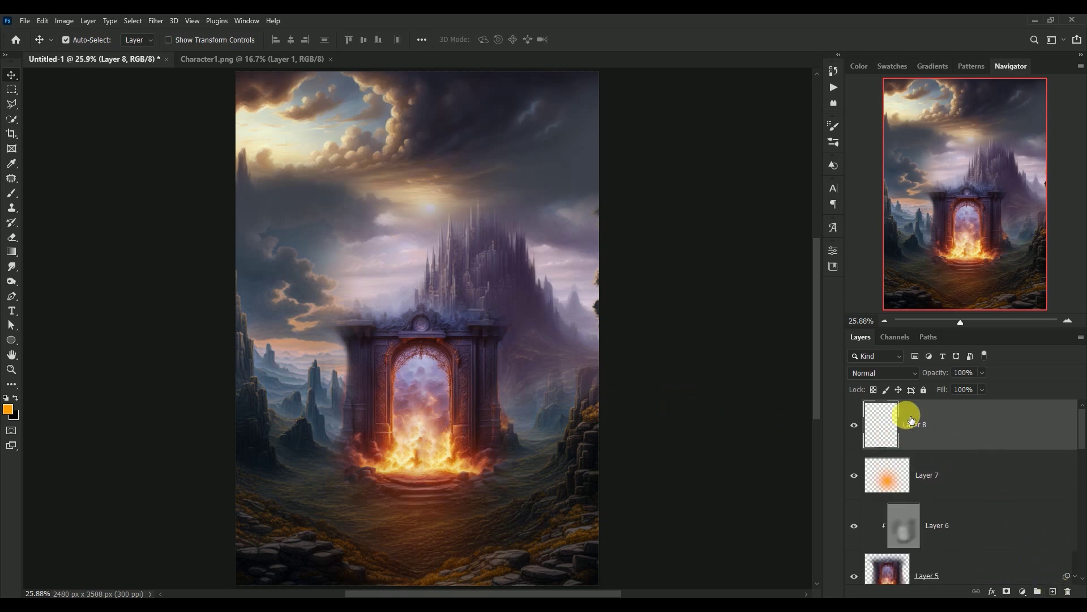
pyautogui.click(8, 196)
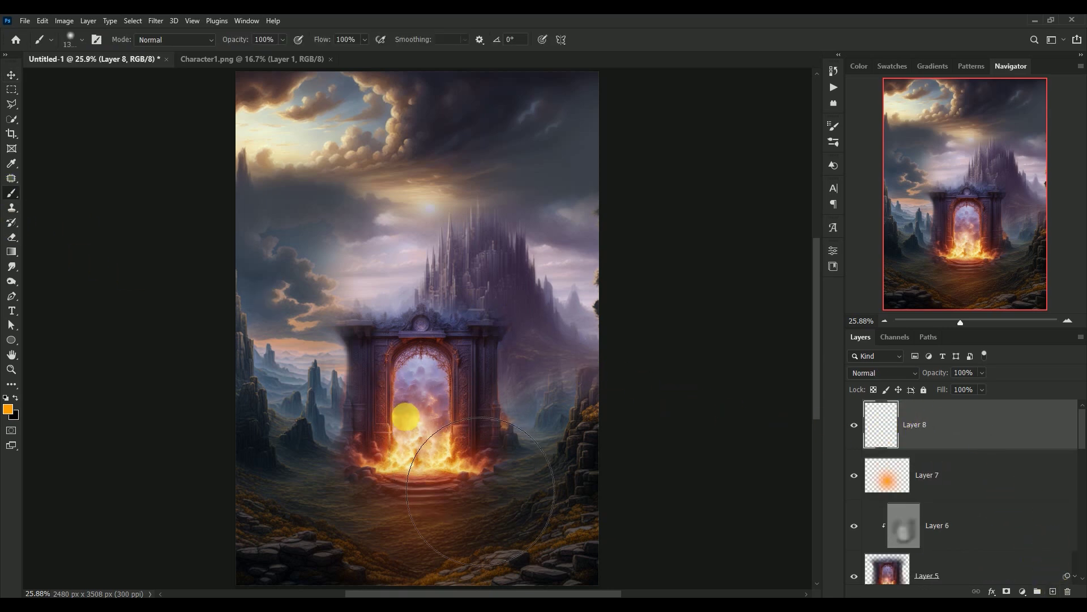
pyautogui.press('[')
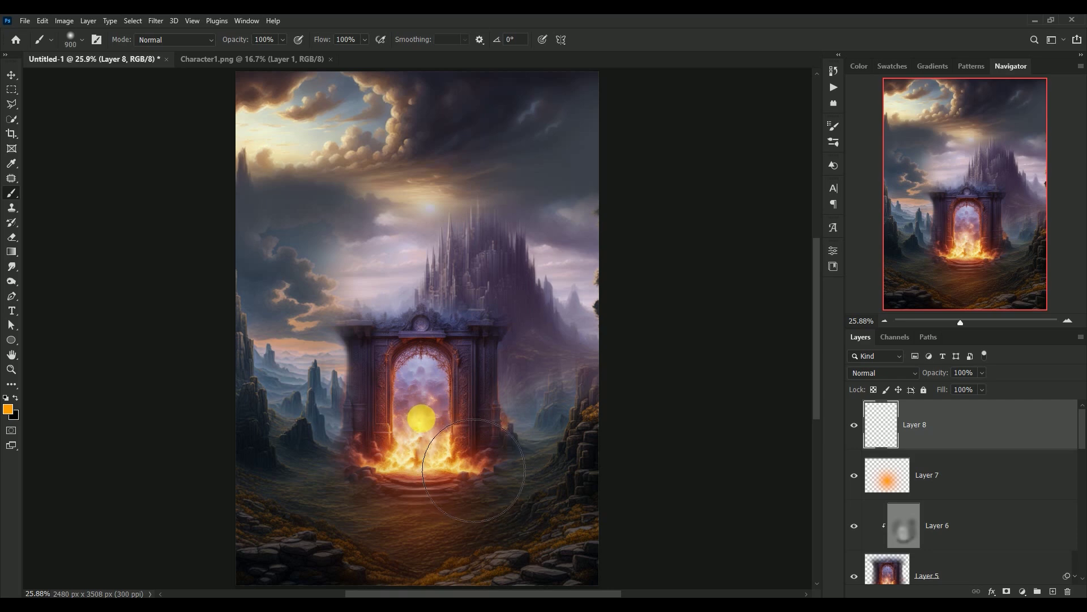
pyautogui.press(']')
pyautogui.press(']')
pyautogui.press(']')
pyautogui.click(422, 416)
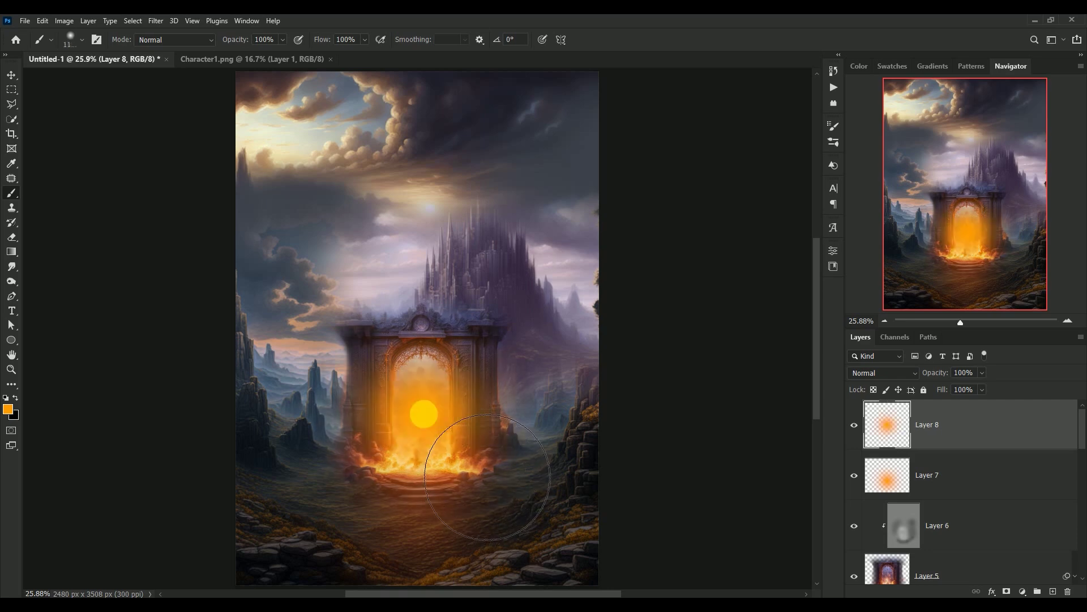
# - Blend Layer 8 in Hard Light at 20% opacity, toggling it to compare
pyautogui.click(875, 373)
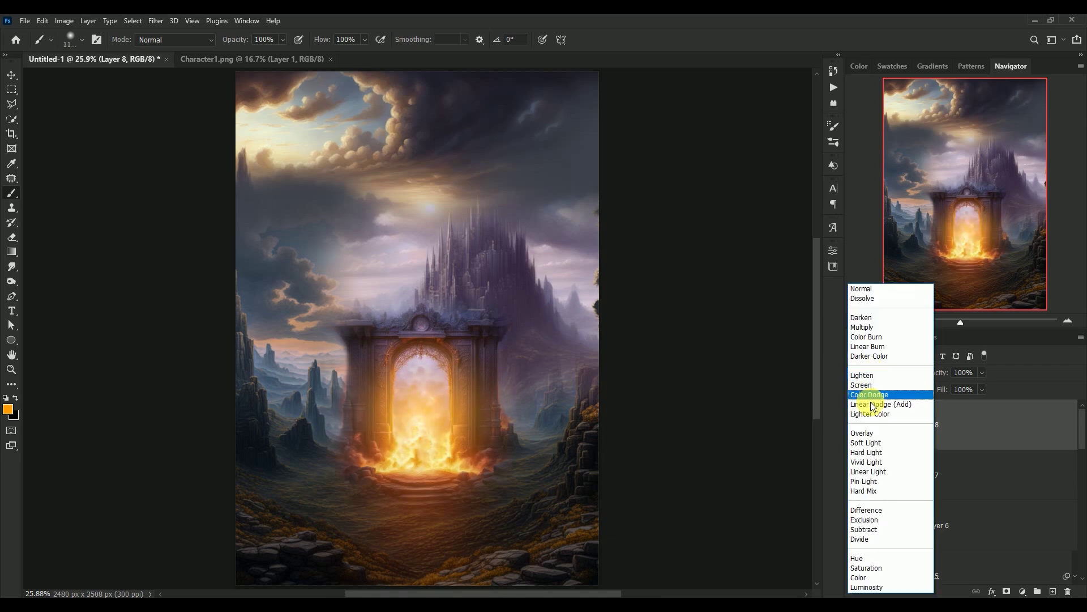
pyautogui.click(867, 452)
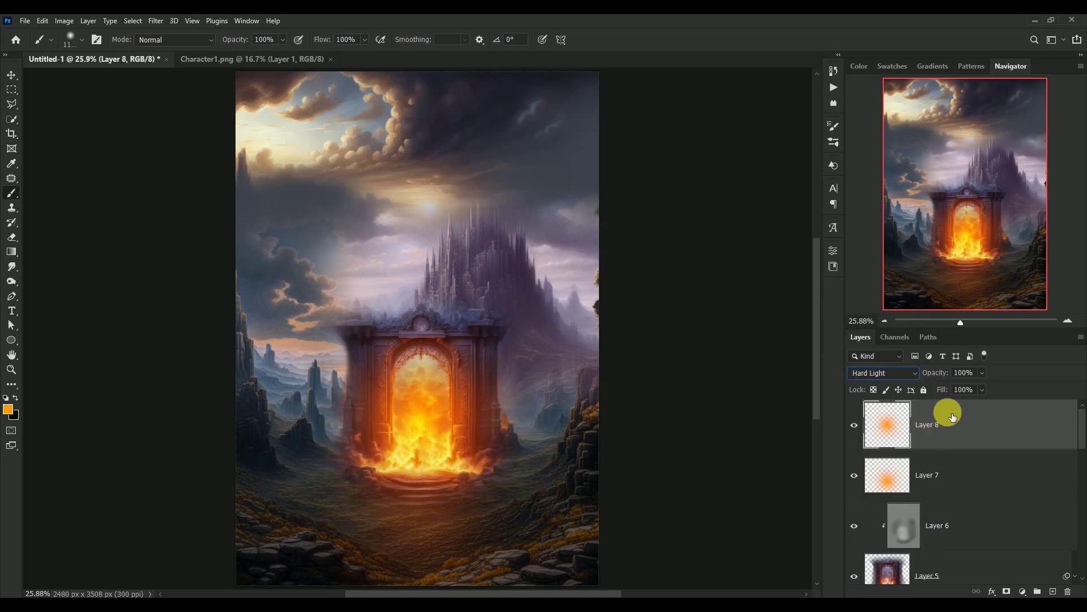
pyautogui.click(966, 373)
pyautogui.write('20')
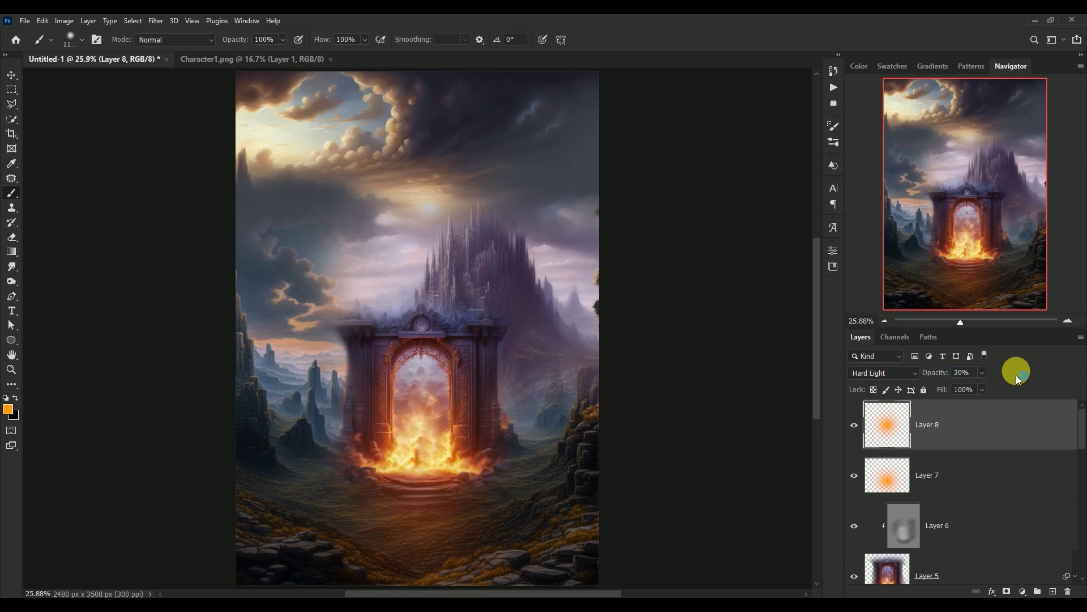
pyautogui.click(861, 429)
pyautogui.click(861, 428)
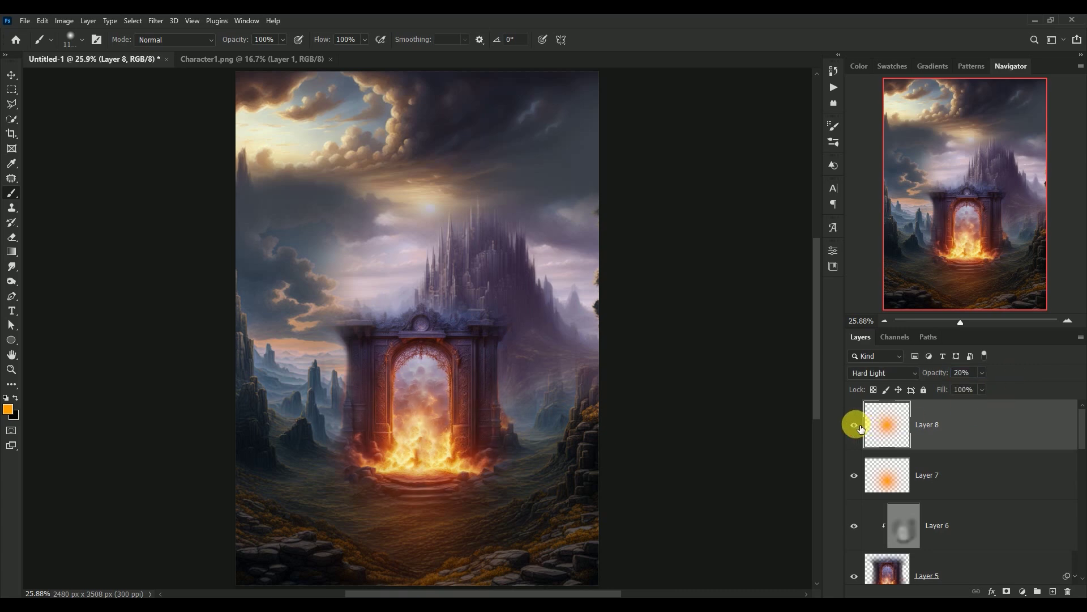
pyautogui.click(11, 75)
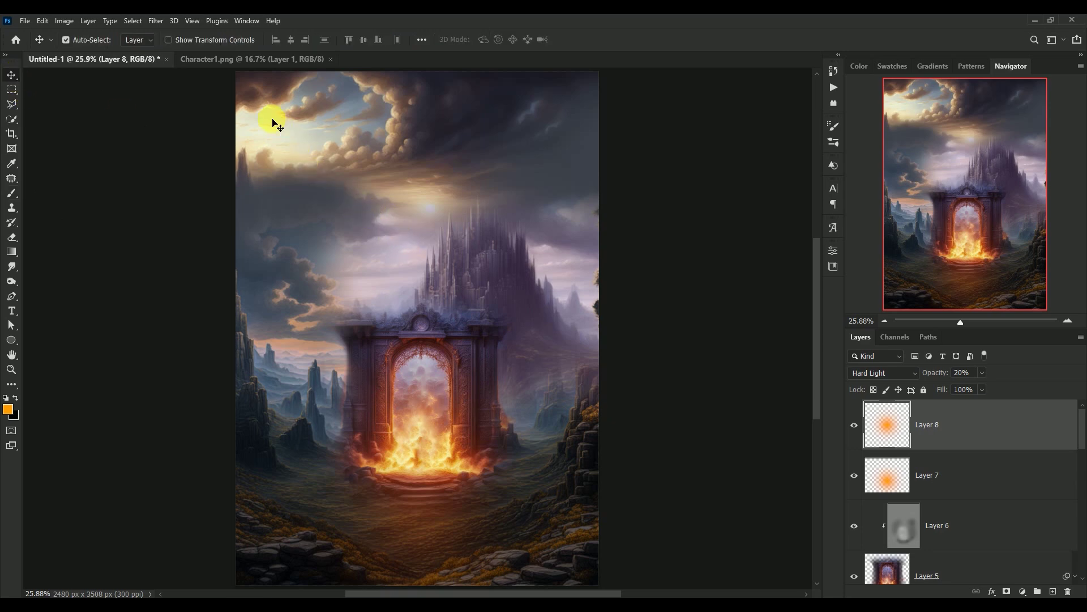
# - Bring the warrior from Character1.png into the poster and convert it to a smart object
pyautogui.click(239, 60)
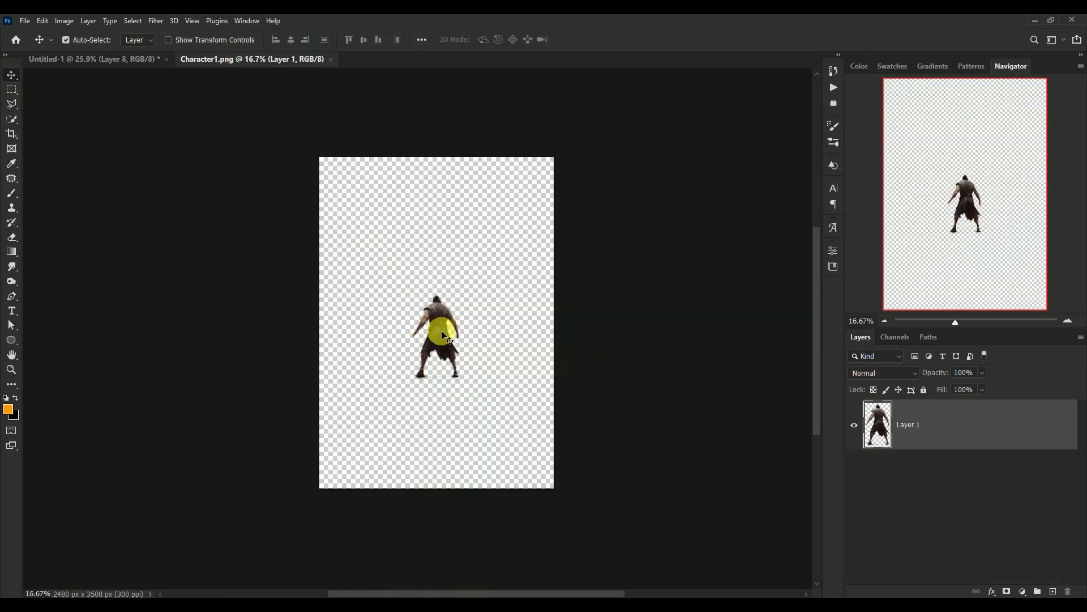
pyautogui.moveTo(441, 332); pyautogui.dragTo(417, 259)
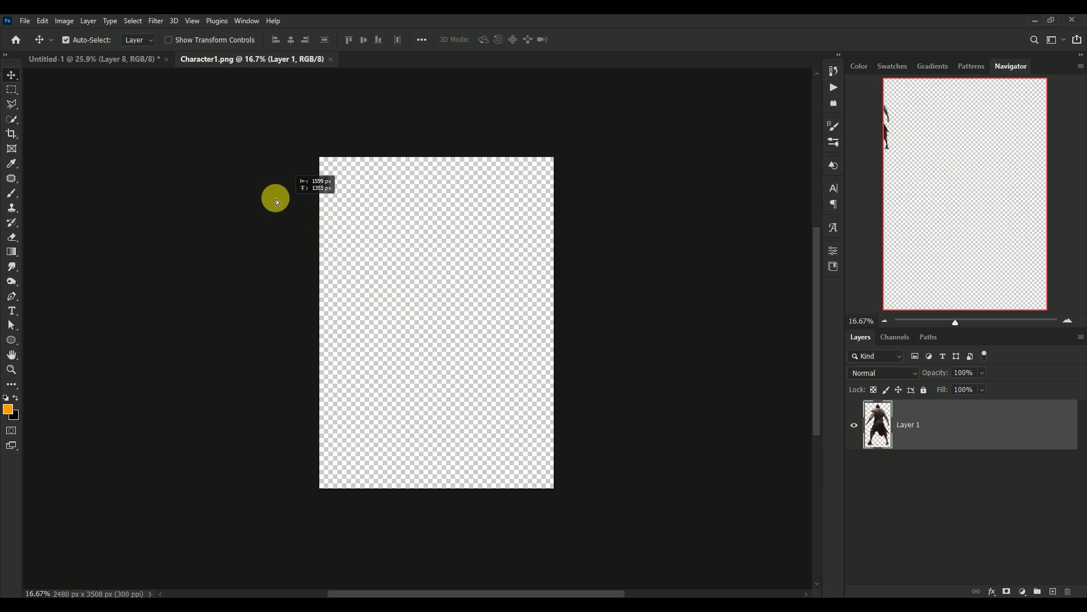
pyautogui.moveTo(417, 260)
pyautogui.mouseDown()
pyautogui.moveTo(385, 325)
pyautogui.moveTo(426, 403)
pyautogui.mouseUp()
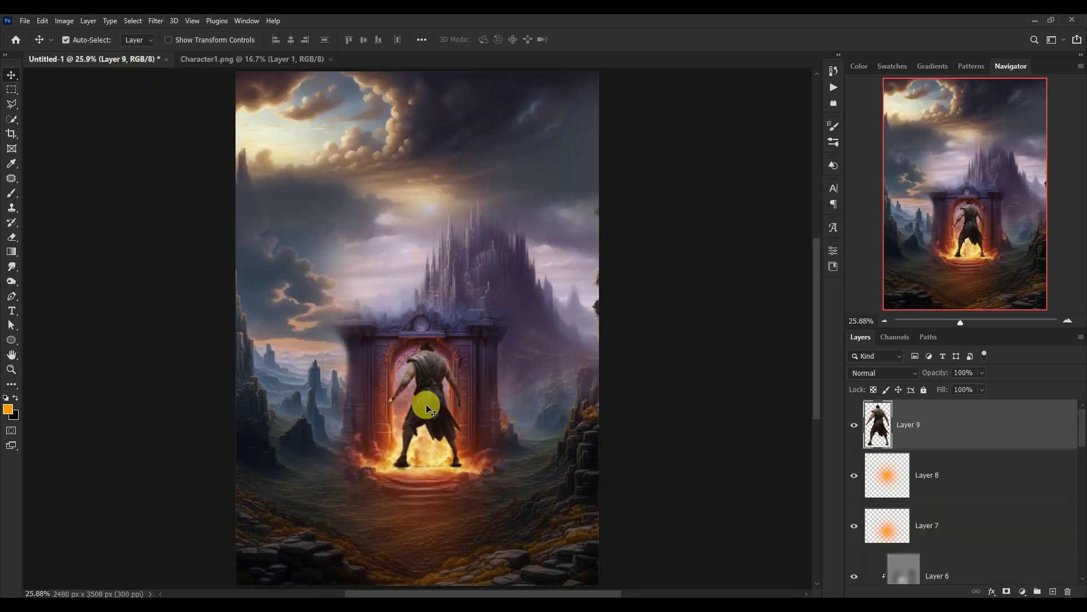
pyautogui.rightClick(976, 425)
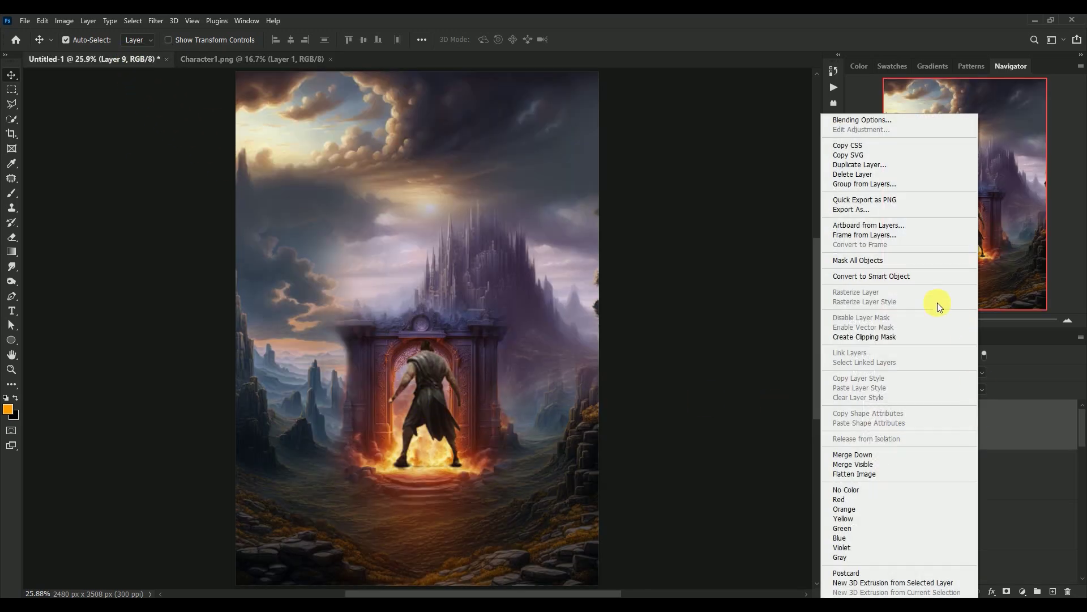
pyautogui.click(898, 276)
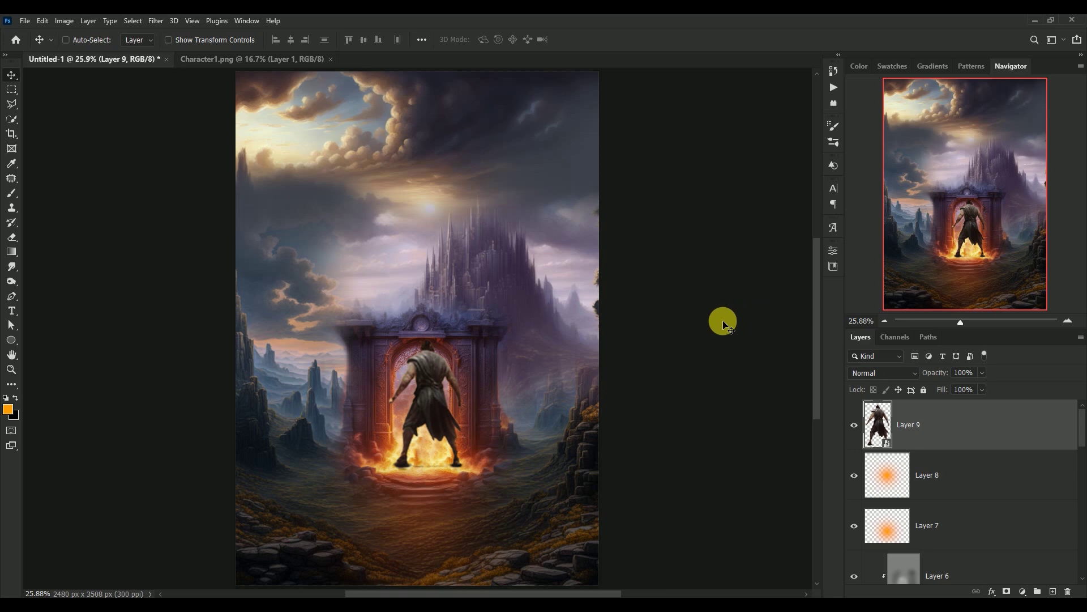
# - Scale the warrior to about 54% and place him in the fiery gateway
pyautogui.hotkey('ctrl', 't')
pyautogui.moveTo(465, 473); pyautogui.dragTo(435, 419)
pyautogui.moveTo(412, 371); pyautogui.dragTo(420, 431)
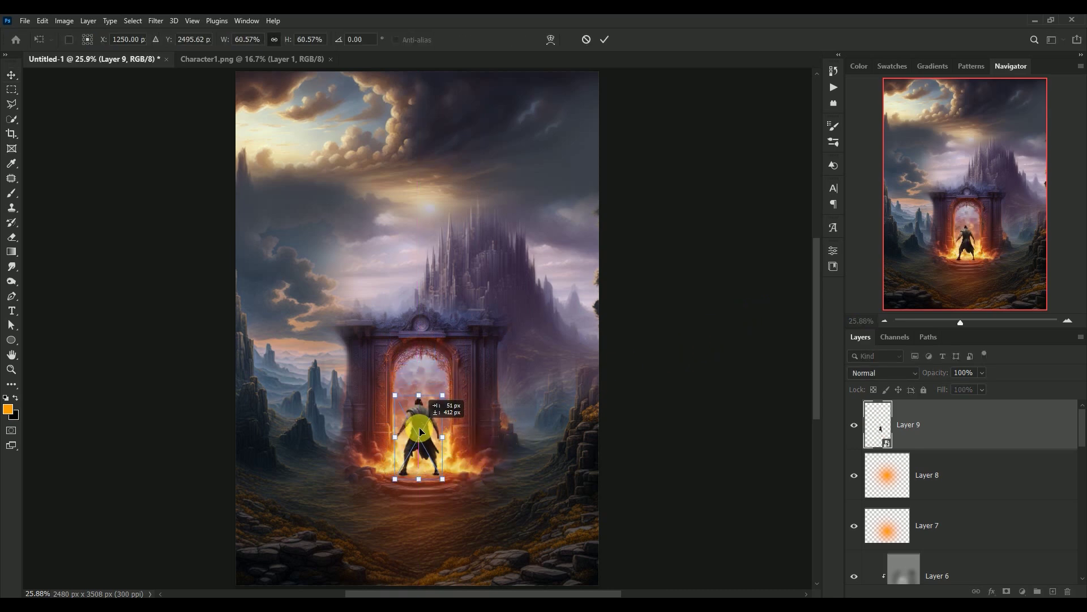
pyautogui.moveTo(442, 479); pyautogui.dragTo(420, 446)
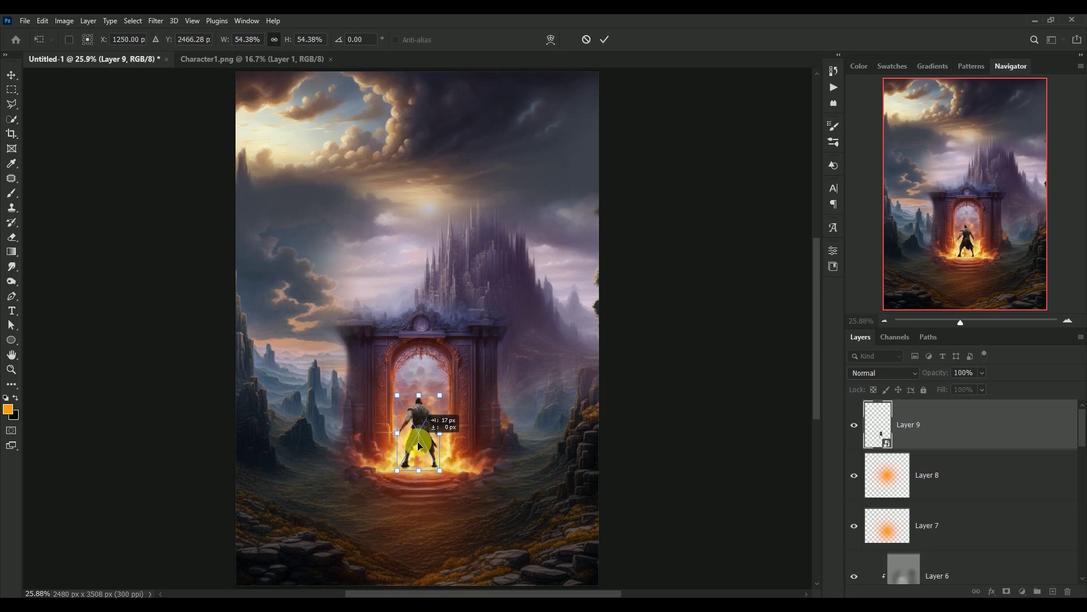
pyautogui.click(646, 380)
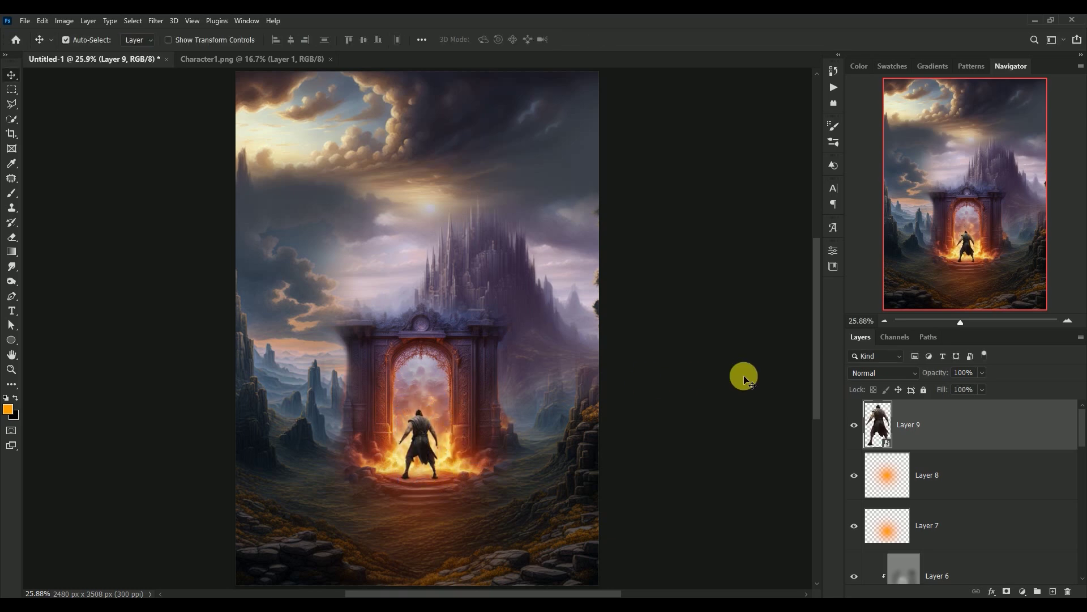
# - Apply Camera Raw to the warrior: Temperature -28, Tint +28, Contrast -20, Highlights +30, Texture +22, Clarity +28, Vibrance +17, Saturation +13
pyautogui.click(854, 425)
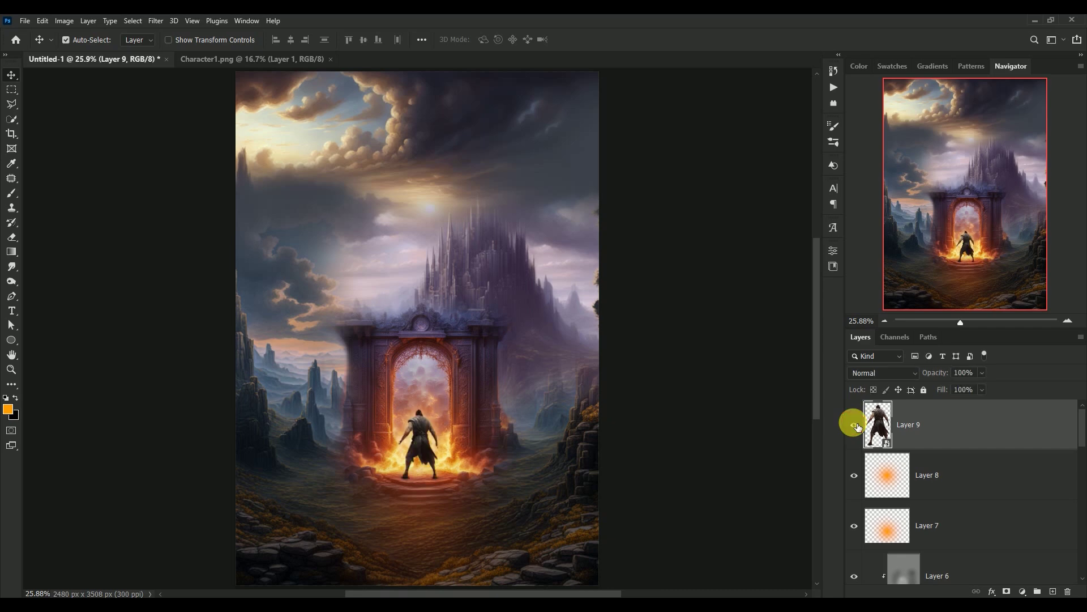
pyautogui.click(156, 21)
pyautogui.click(163, 106)
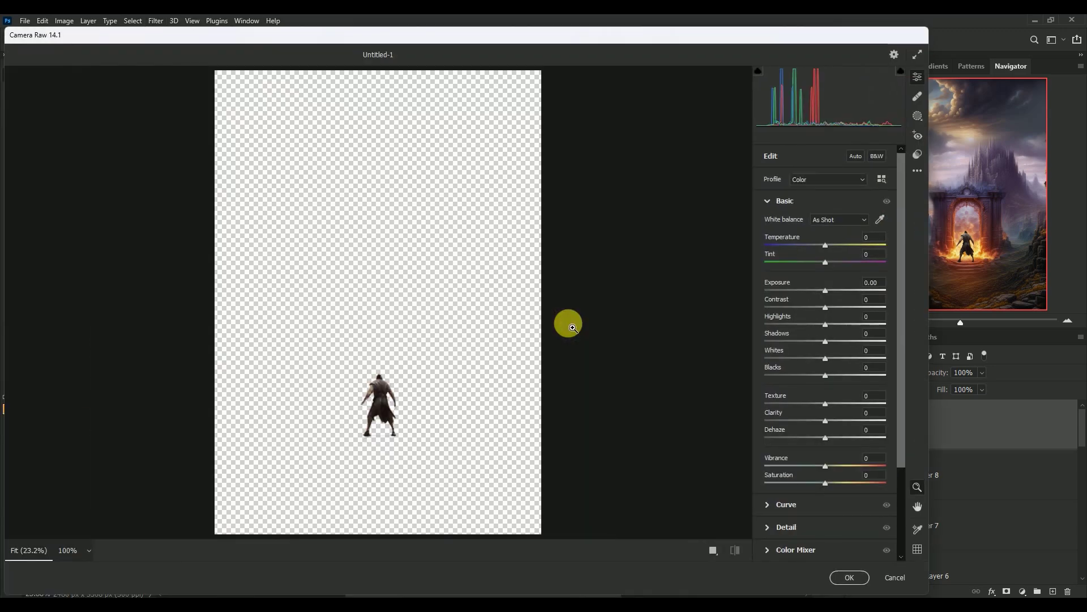
pyautogui.click(877, 242)
pyautogui.write('-')
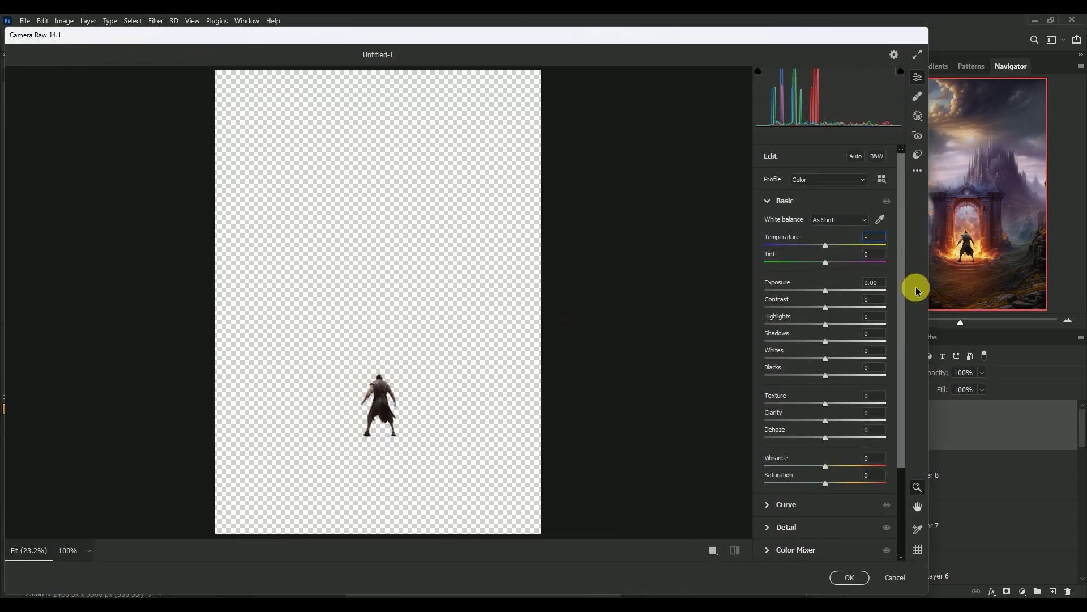
pyautogui.write('28')
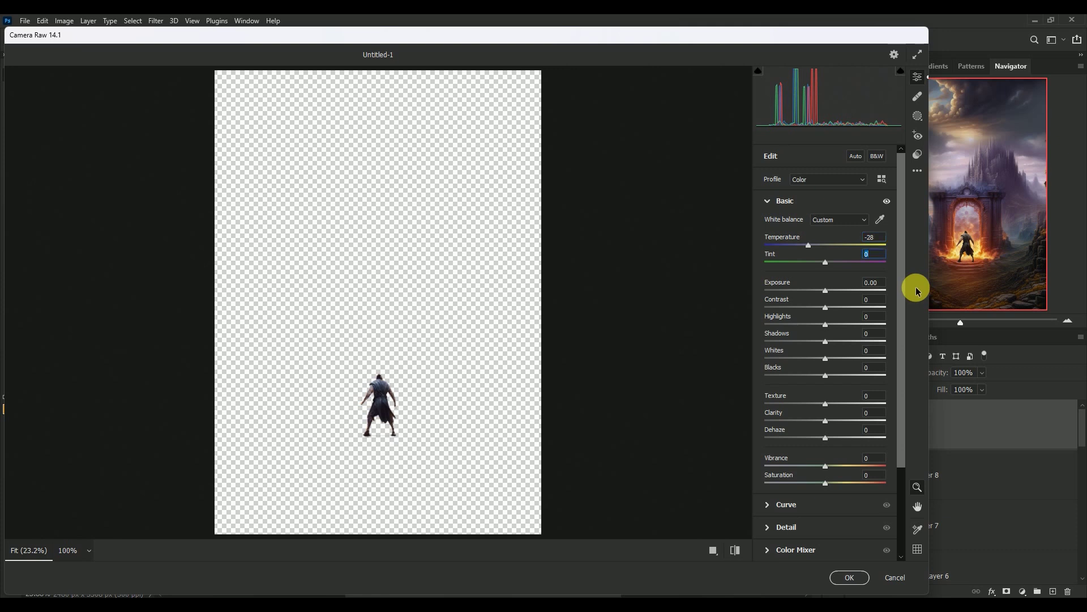
pyautogui.write('8')
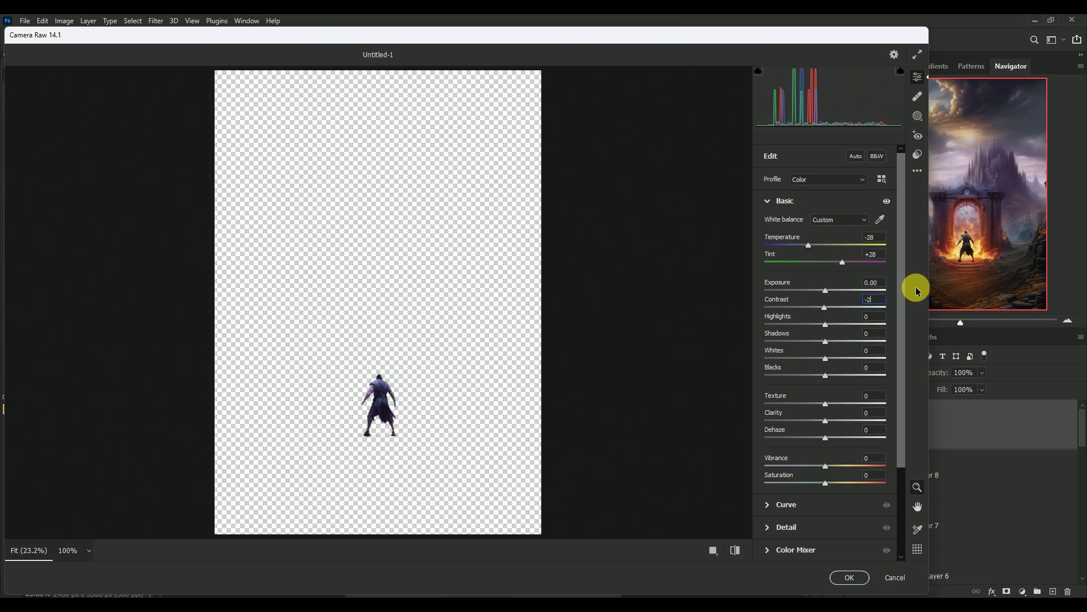
pyautogui.write('0')
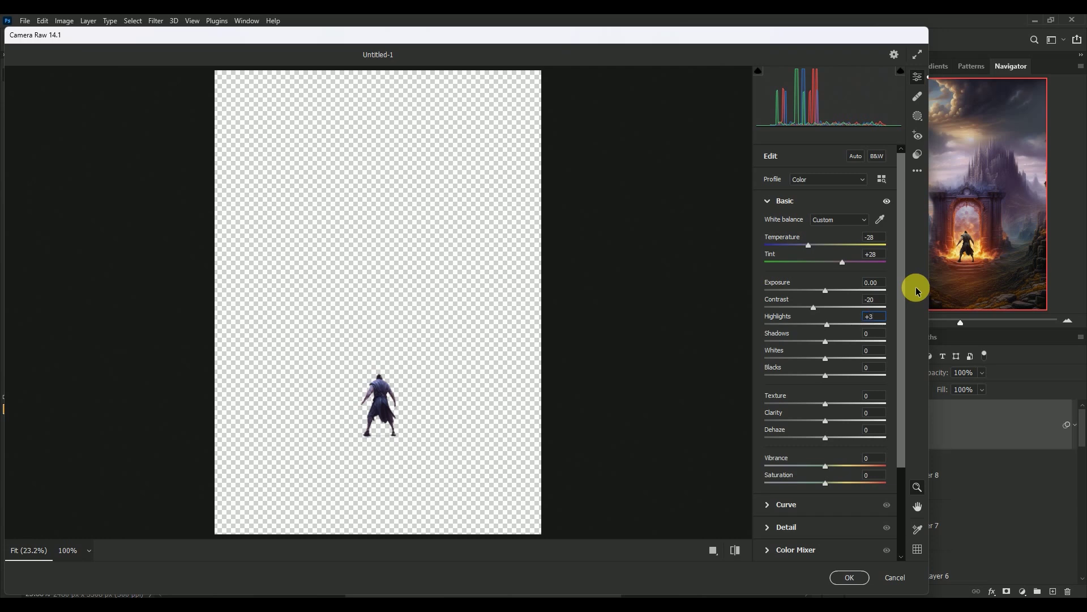
pyautogui.write('0')
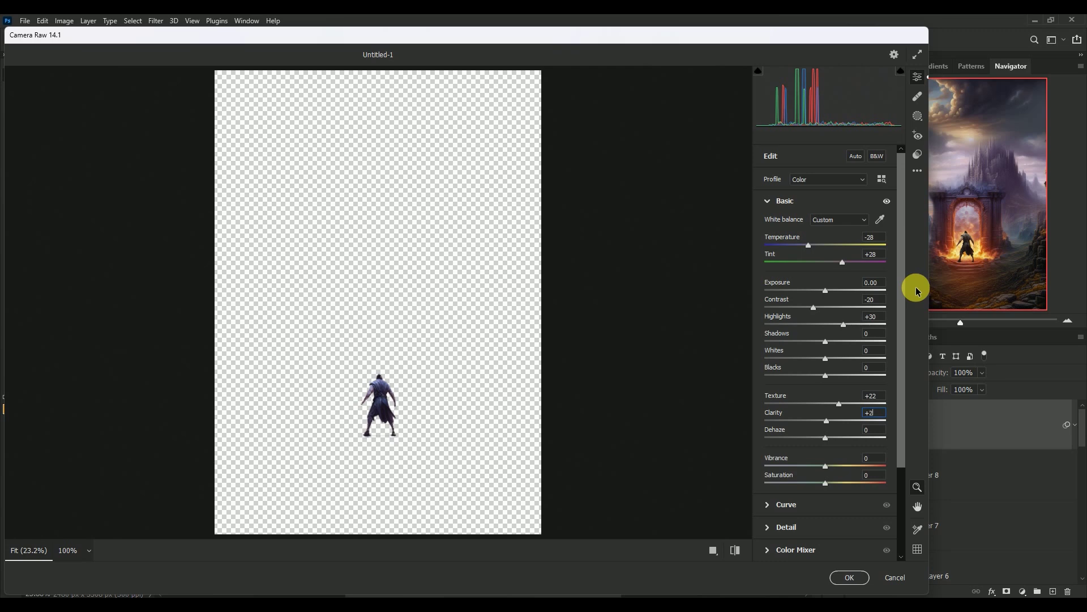
pyautogui.write('8')
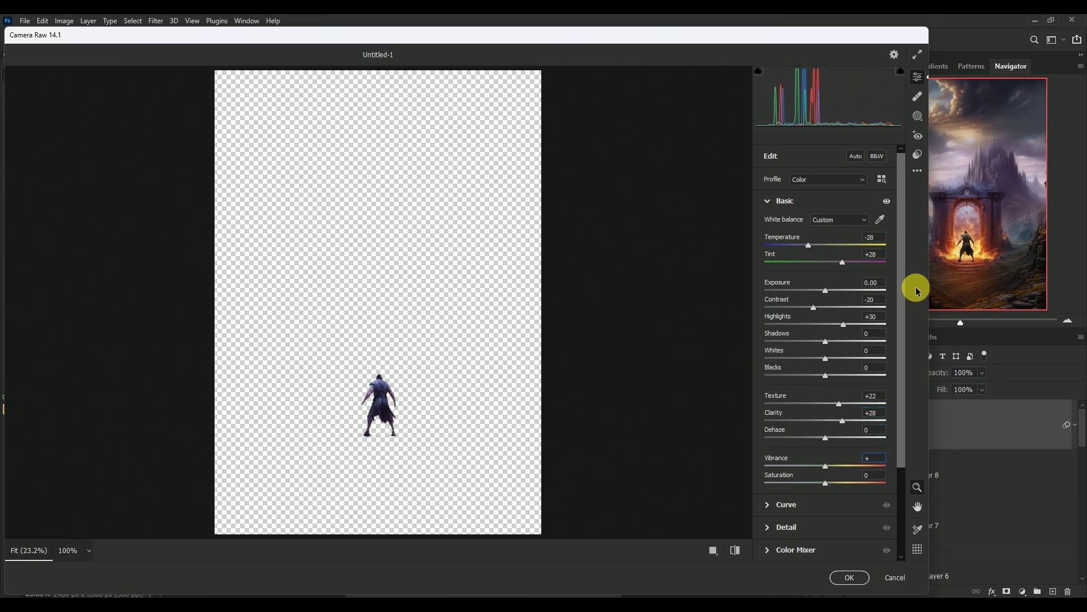
pyautogui.write('7')
pyautogui.write('3')
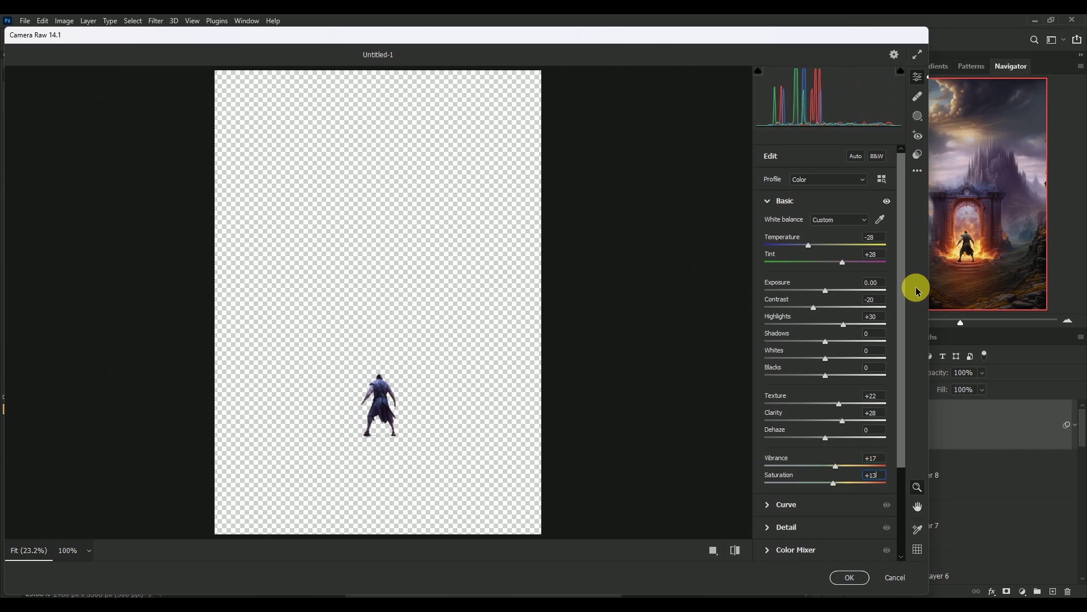
pyautogui.click(849, 579)
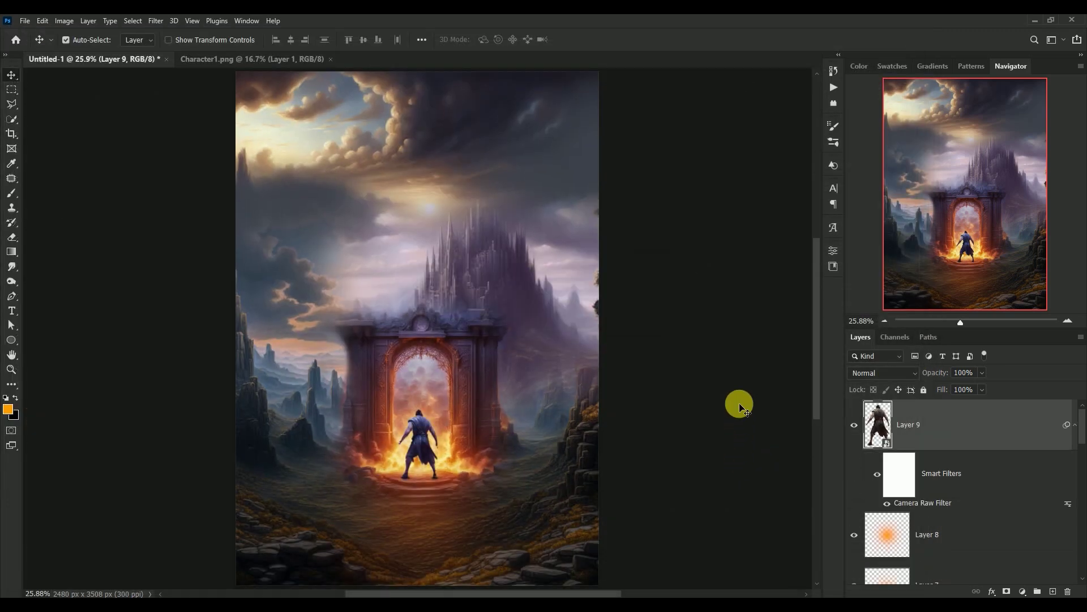
# - Duplicate the warrior layer, place the copy beneath the original, and rasterize it
pyautogui.click(1072, 432)
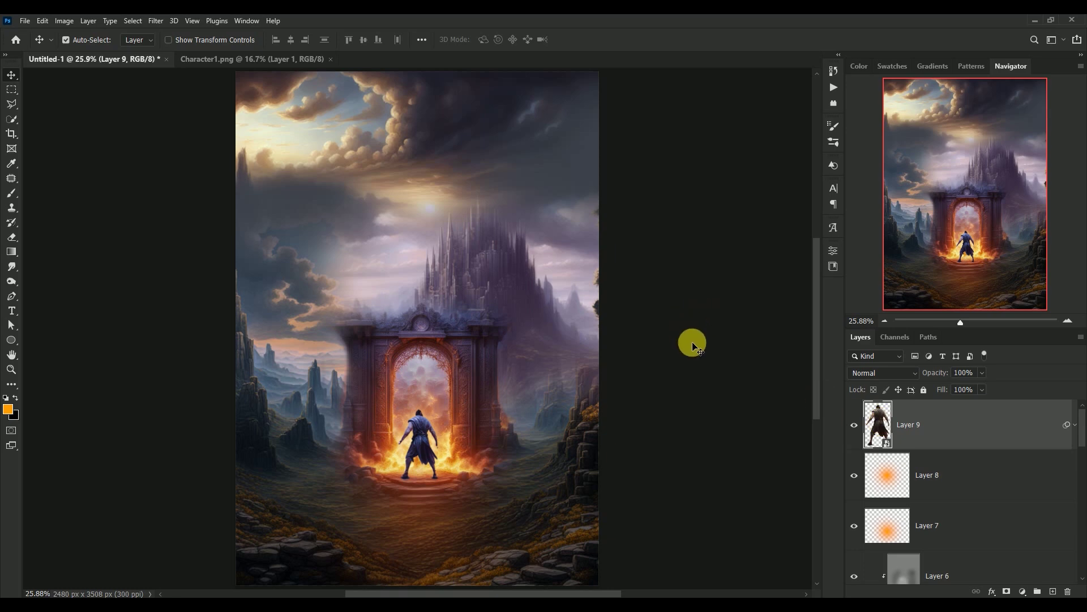
pyautogui.moveTo(875, 419); pyautogui.dragTo(1059, 592)
pyautogui.moveTo(978, 425); pyautogui.dragTo(974, 492)
pyautogui.rightClick(974, 470)
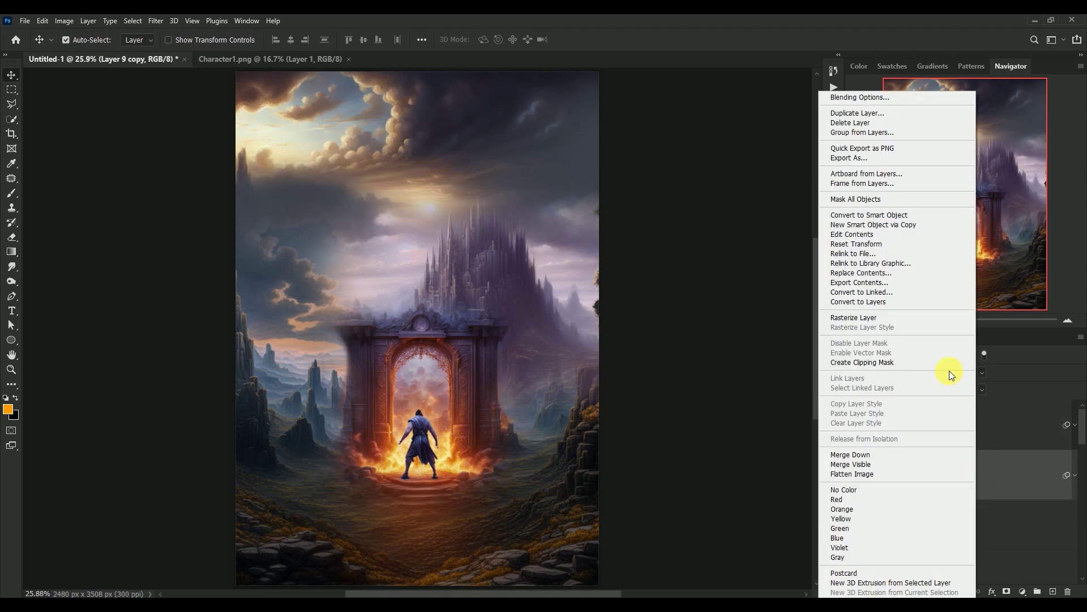
pyautogui.click(915, 317)
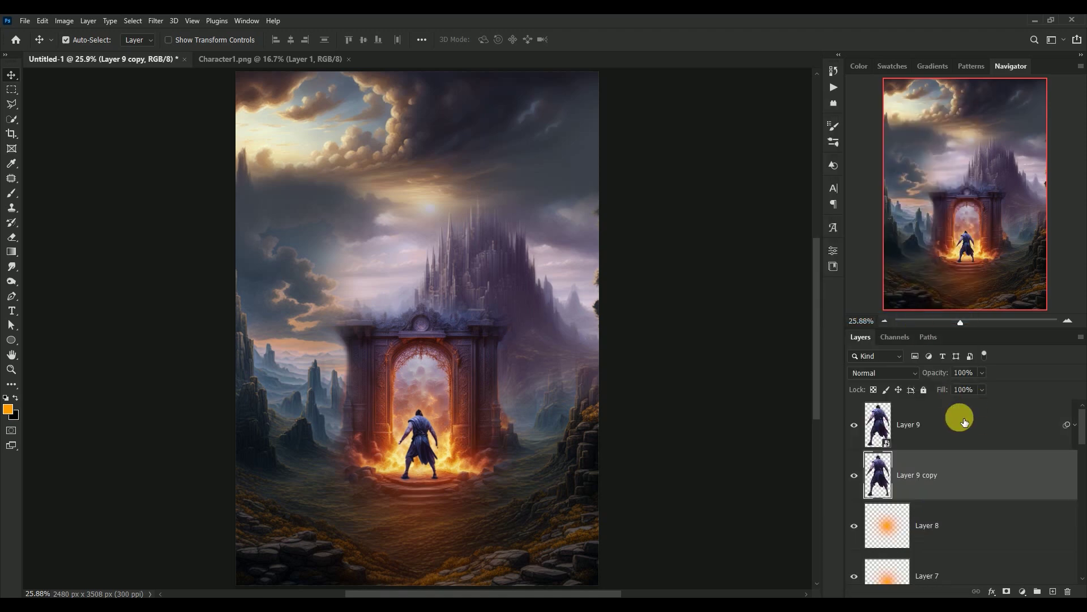
# - Give the warrior copy a black Color Overlay style at 100%
pyautogui.doubleClick(997, 474)
pyautogui.click(595, 343)
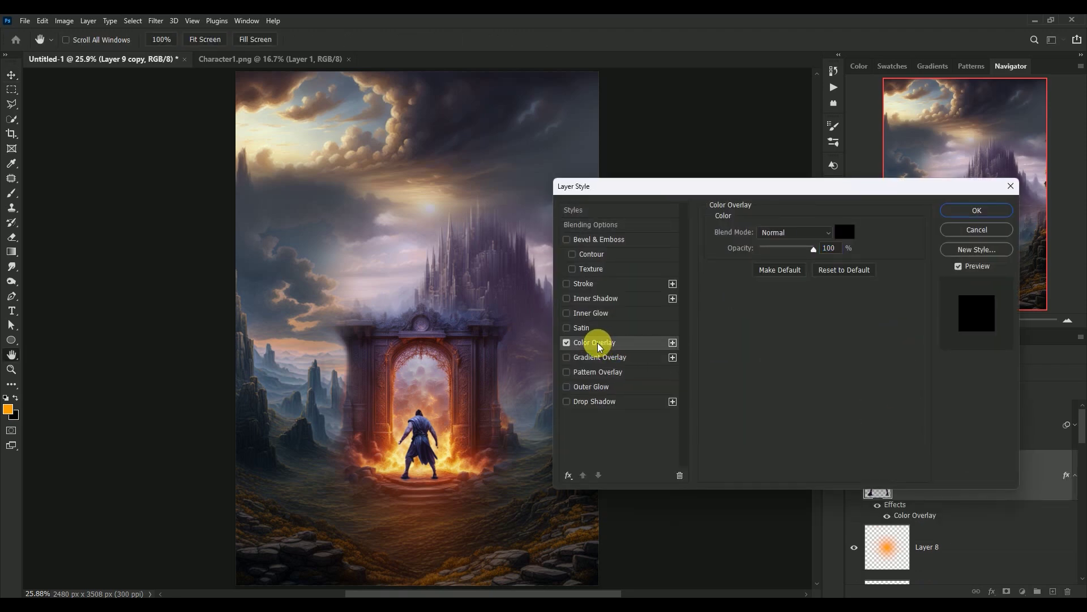
pyautogui.click(952, 210)
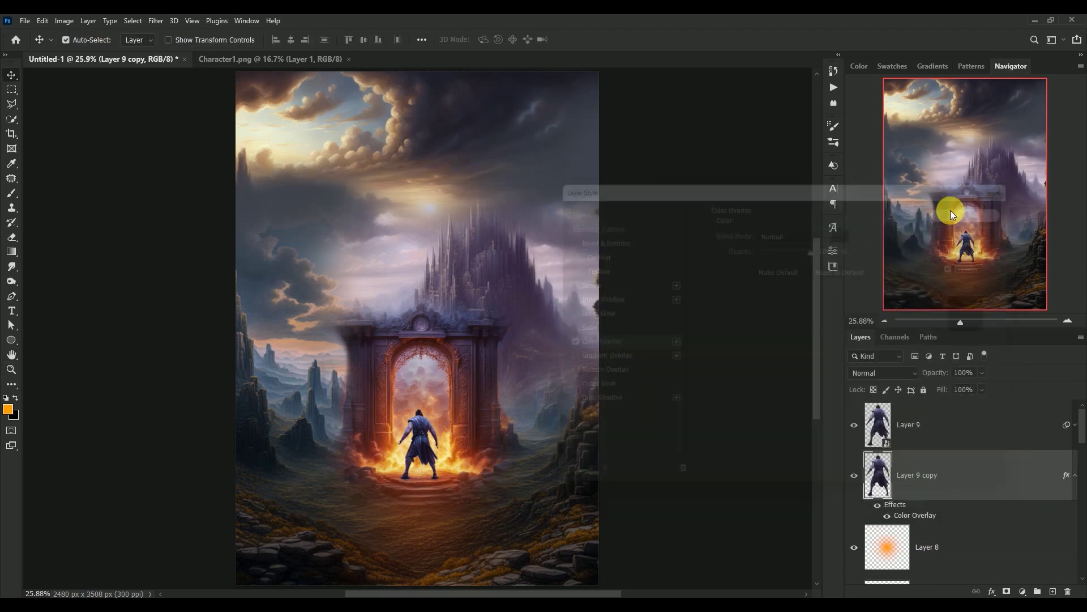
pyautogui.click(1078, 477)
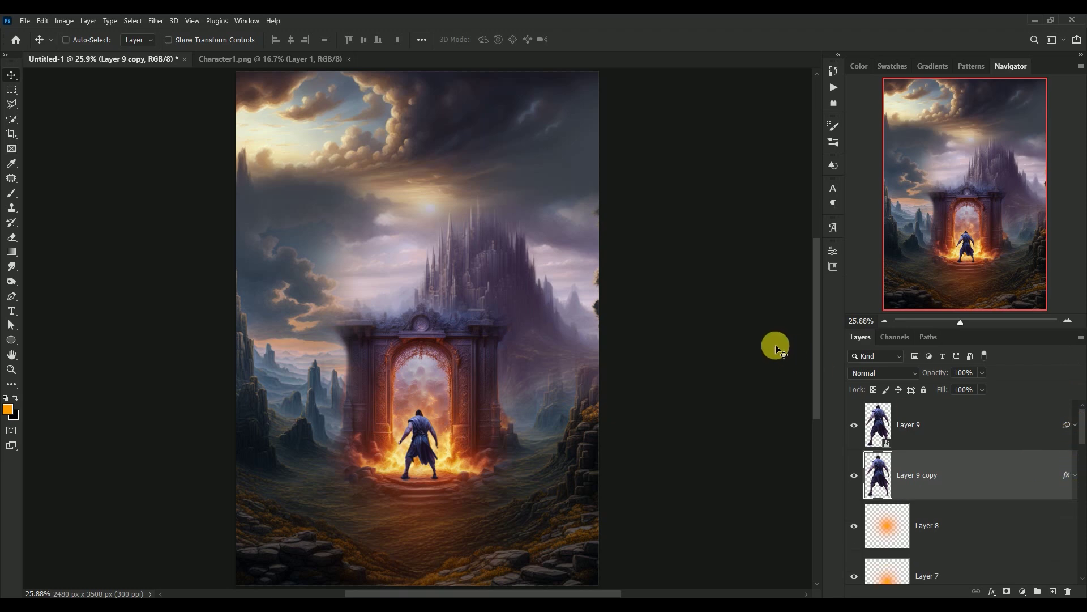
pyautogui.hotkey('ctrl', 't')
# - Rotate the copy 180°, flip it horizontally, and position it below the warrior's feet
pyautogui.rightClick(421, 432)
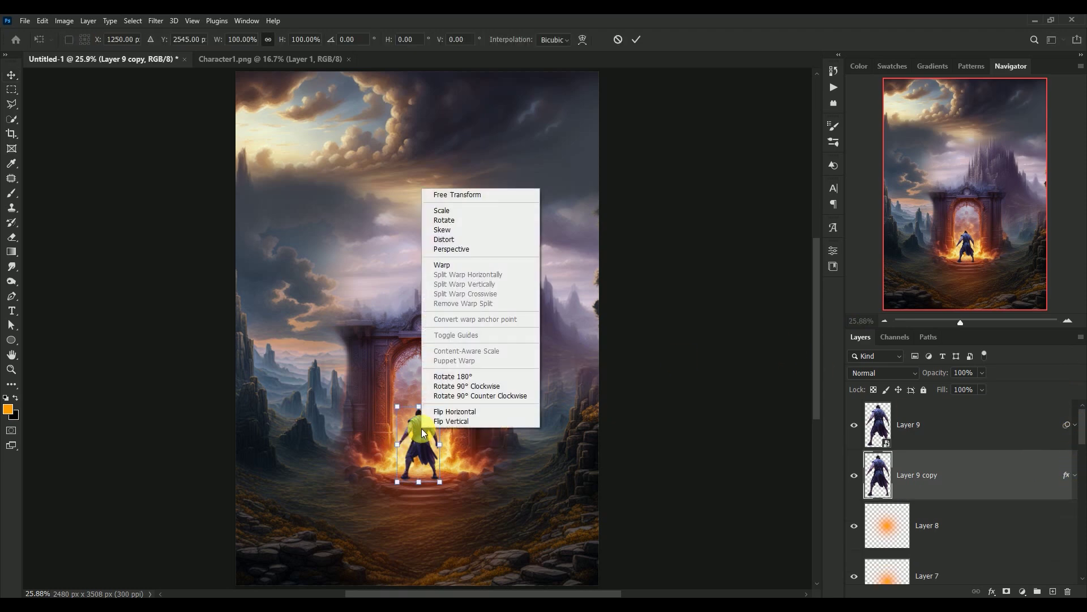
pyautogui.click(447, 376)
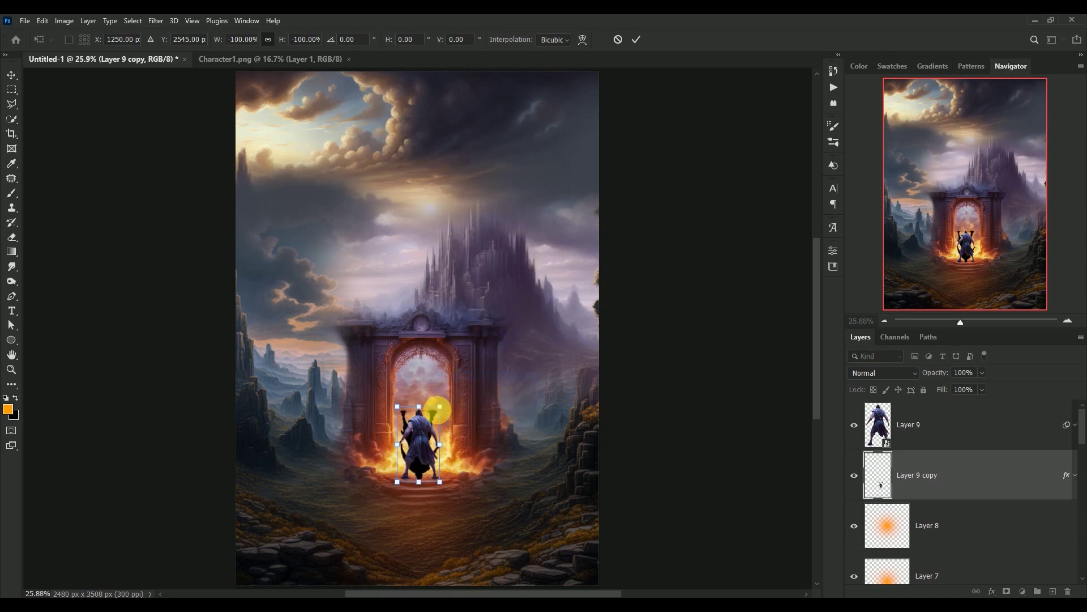
pyautogui.rightClick(421, 431)
pyautogui.click(430, 417)
pyautogui.moveTo(414, 440); pyautogui.dragTo(413, 524)
pyautogui.press('Return')
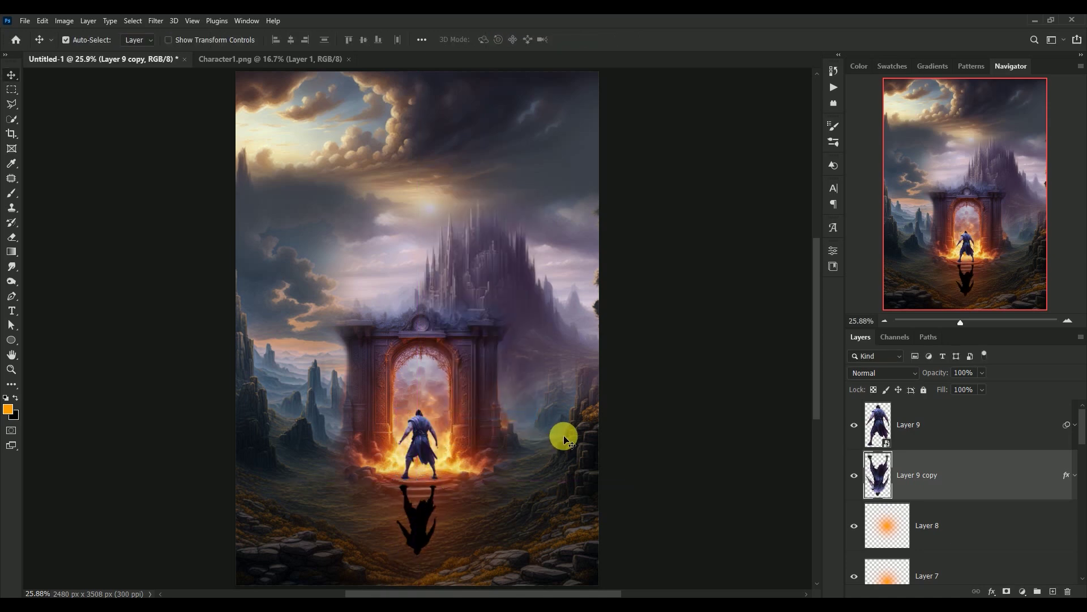
pyautogui.hotkey('shift', 'Up')
pyautogui.hotkey('shift', 'Up')
pyautogui.hotkey('shift', 'Up')
pyautogui.hotkey('shift', 'Up')
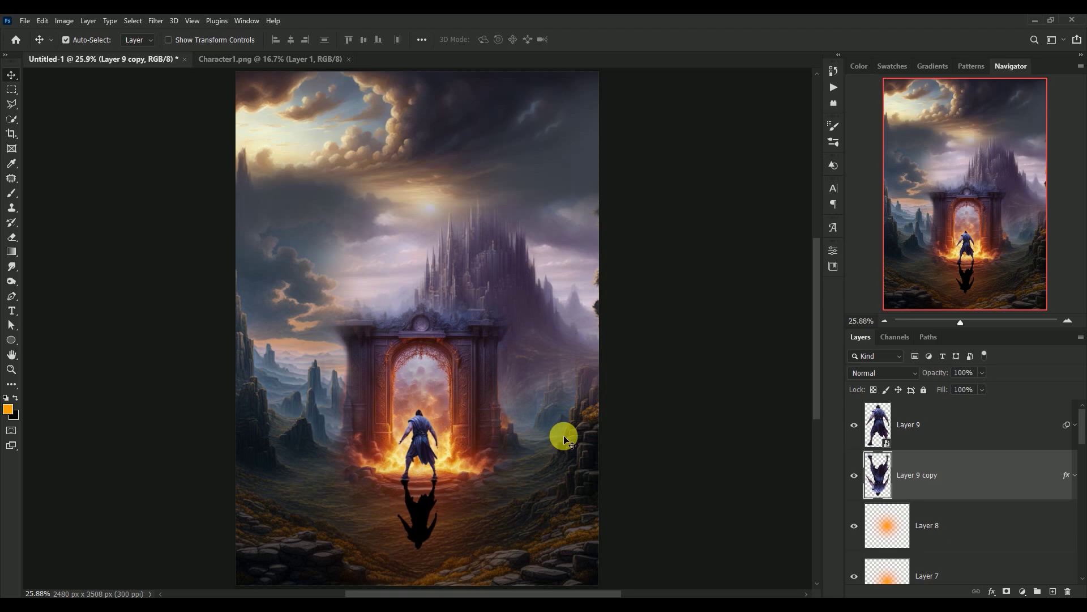
pyautogui.hotkey('shift', 'Up')
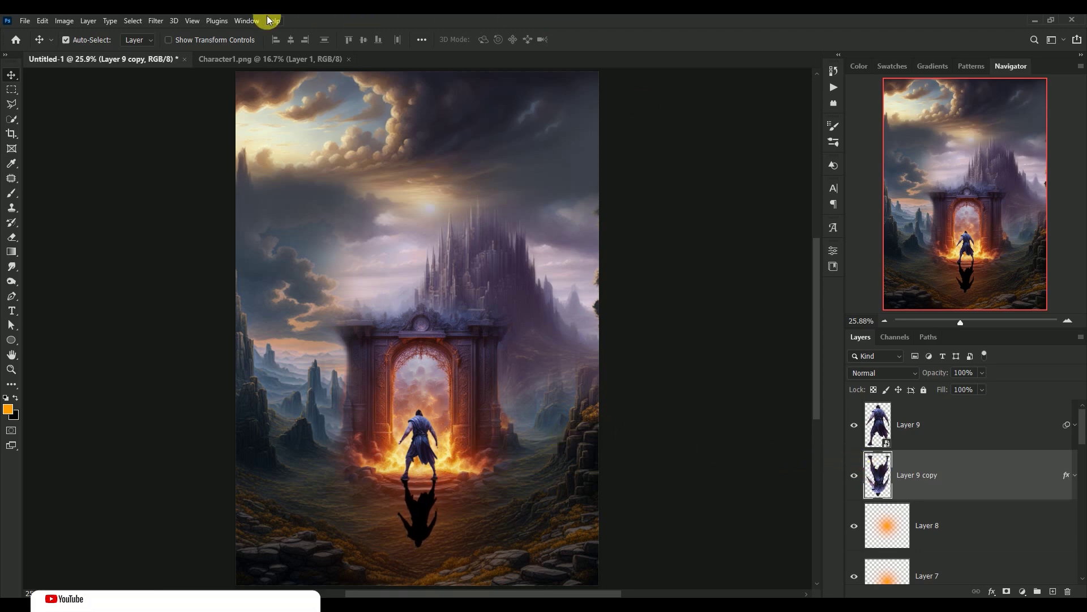
# - Apply a 4 px Gaussian Blur to the reflection
pyautogui.click(156, 21)
pyautogui.moveTo(220, 166)
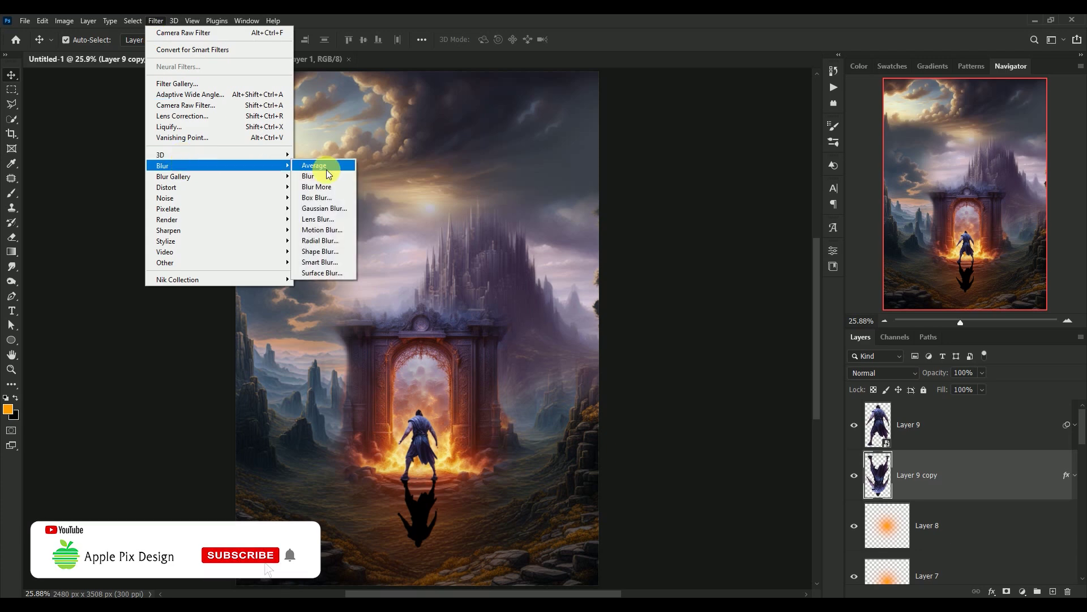
pyautogui.click(320, 211)
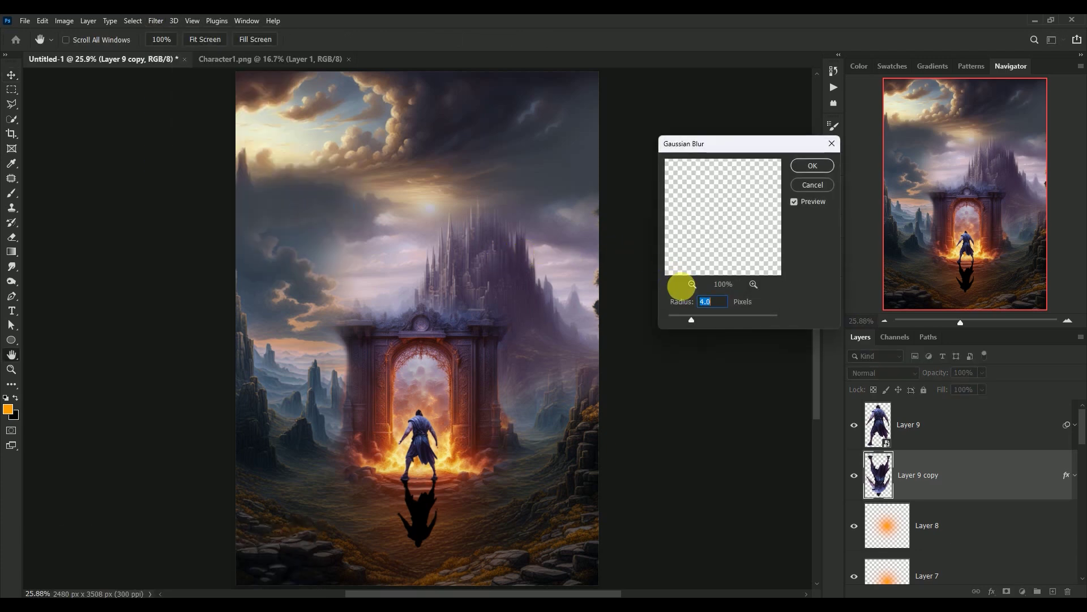
pyautogui.click(806, 167)
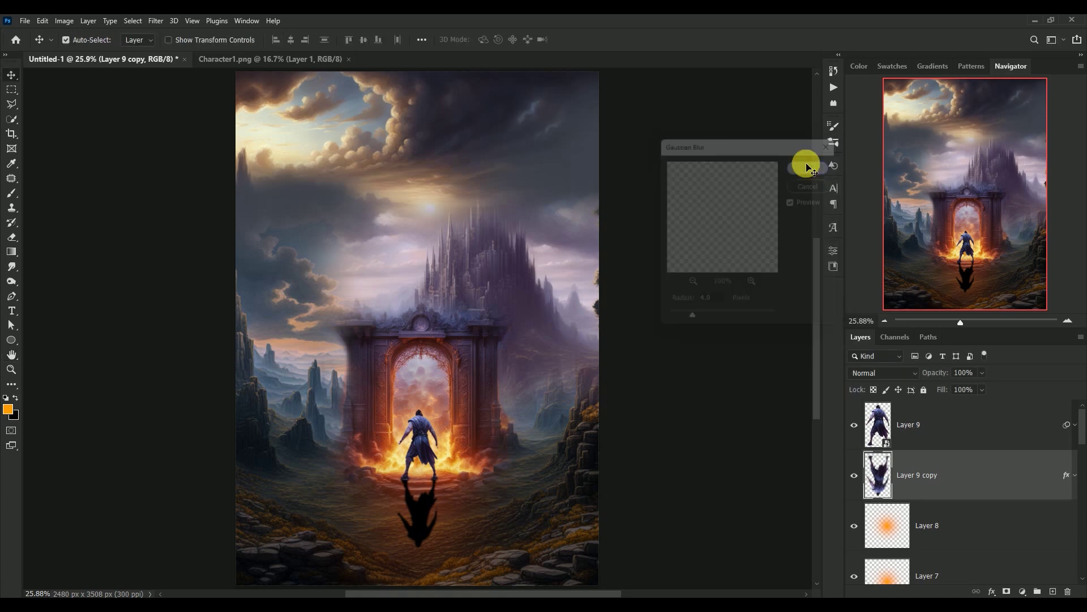
# - Set the reflection to Soft Light at 50% opacity
pyautogui.click(883, 373)
pyautogui.click(893, 443)
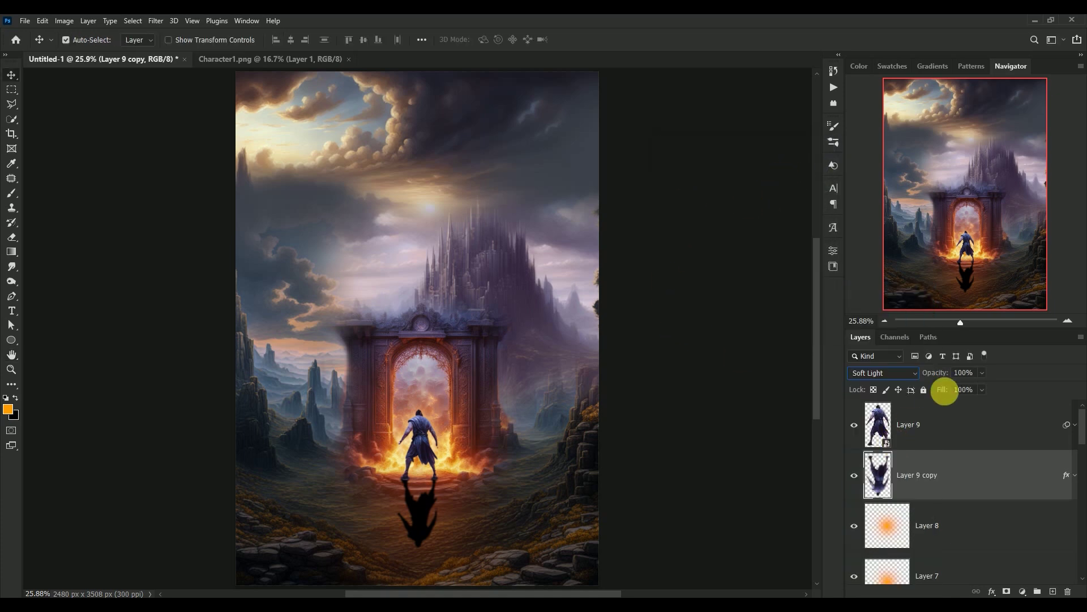
pyautogui.click(966, 374)
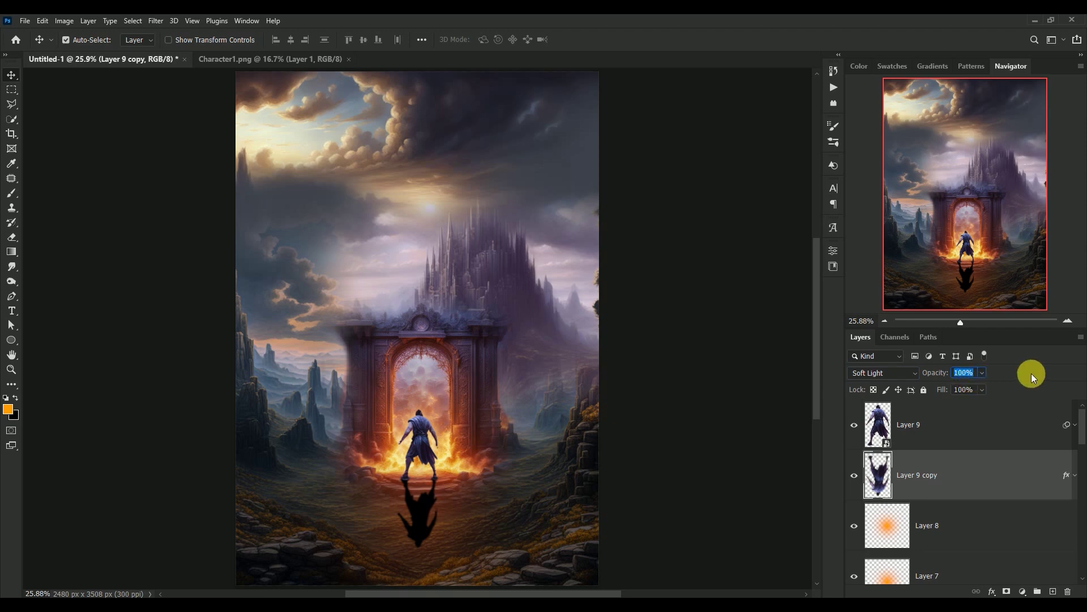
pyautogui.write('50')
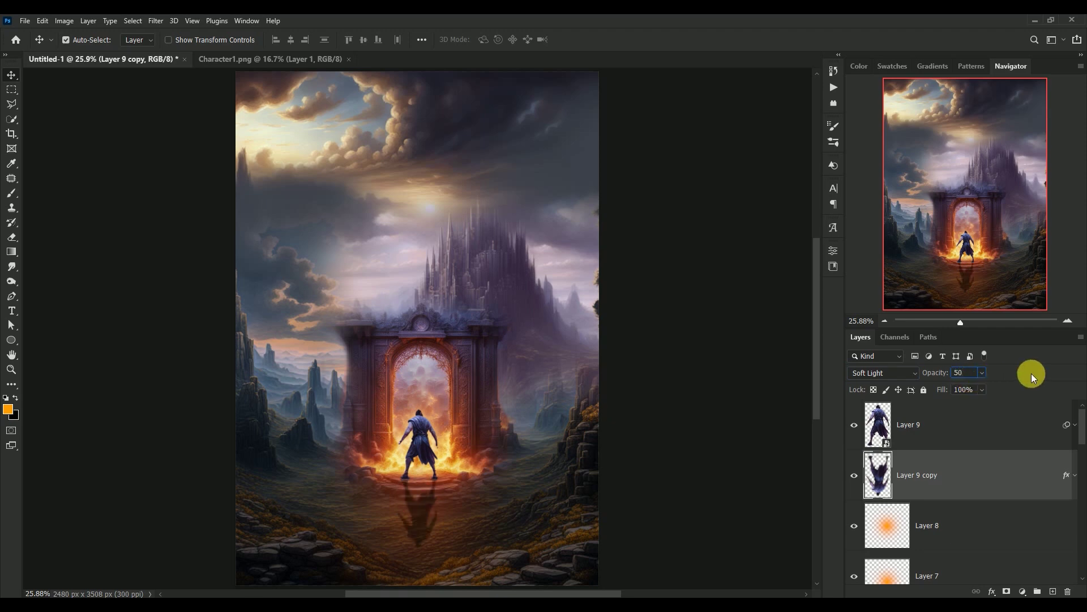
pyautogui.click(1031, 379)
pyautogui.click(883, 424)
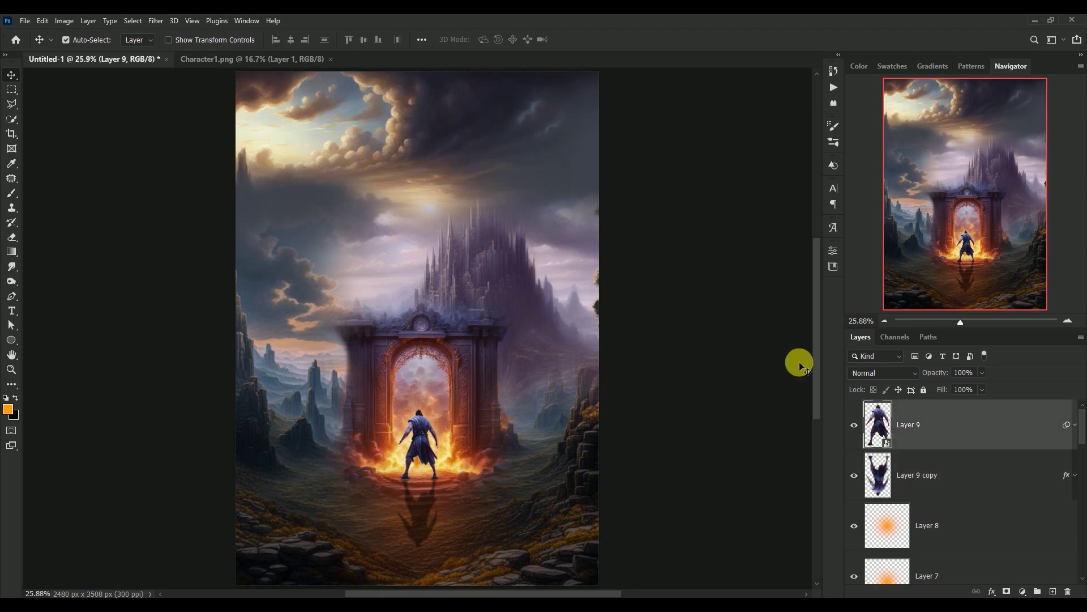
# - Close Character1.png and stamp all visible layers into a new Layer 10
pyautogui.click(278, 59)
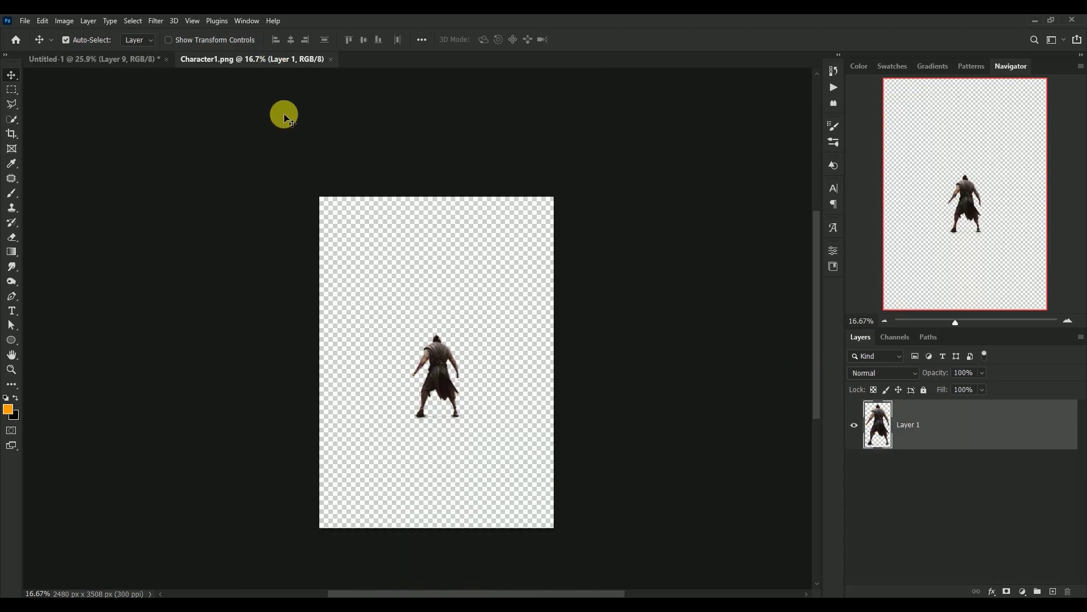
pyautogui.click(330, 59)
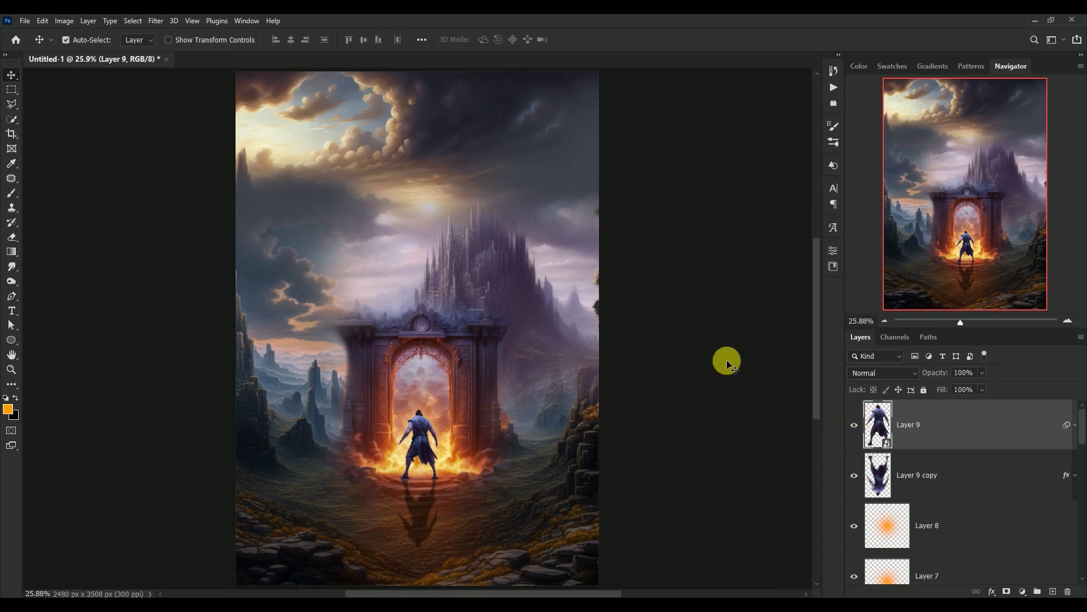
pyautogui.press('ctrl')
pyautogui.hotkey('ctrl', 'shift', 'alt', 'e')
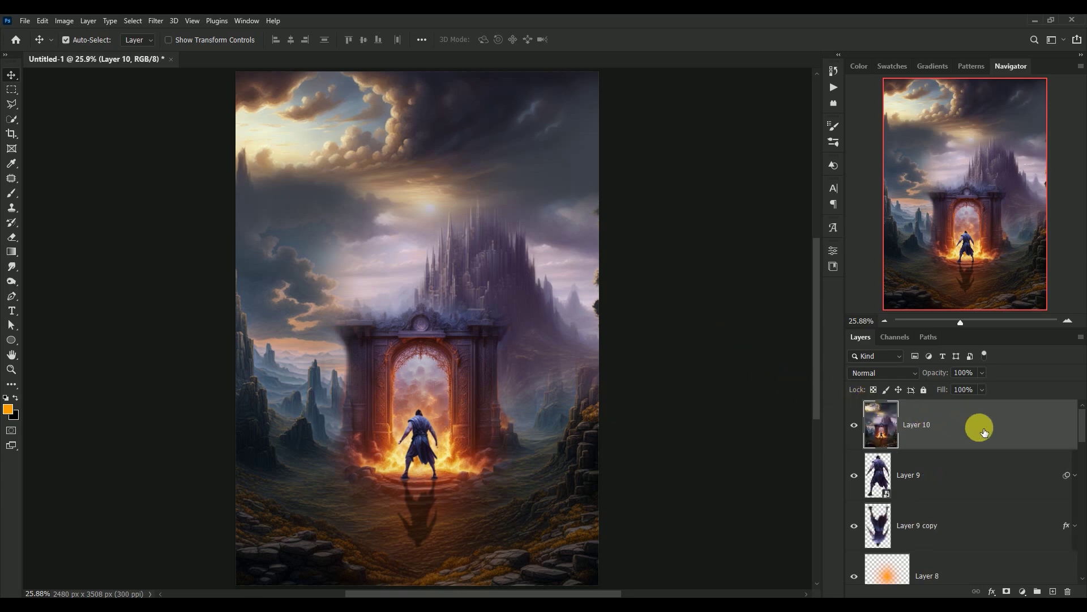
# - Convert Layer 10 to a smart object
pyautogui.rightClick(980, 427)
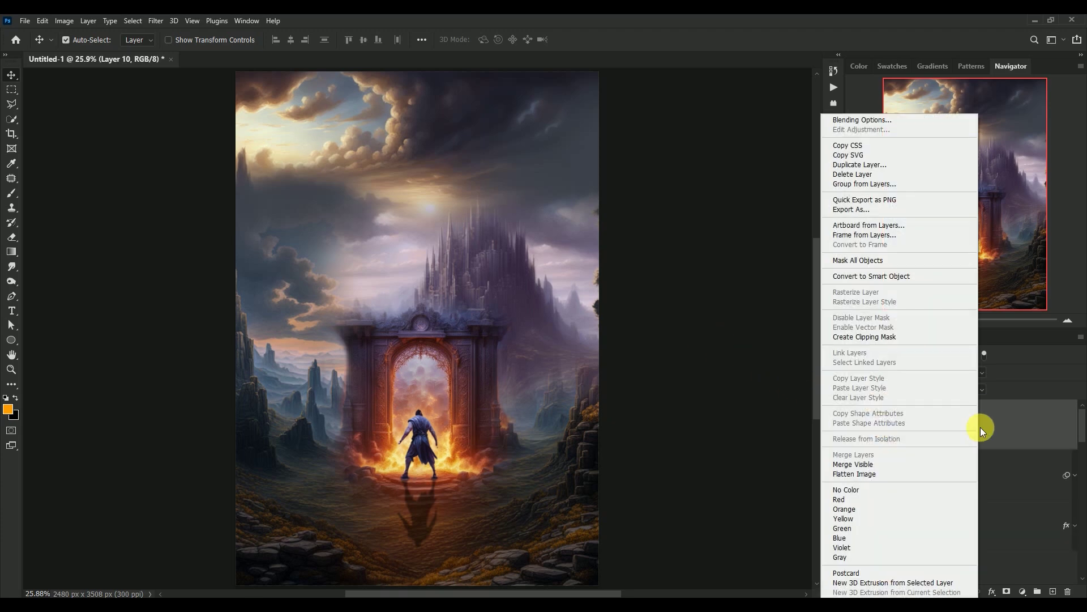
pyautogui.click(905, 276)
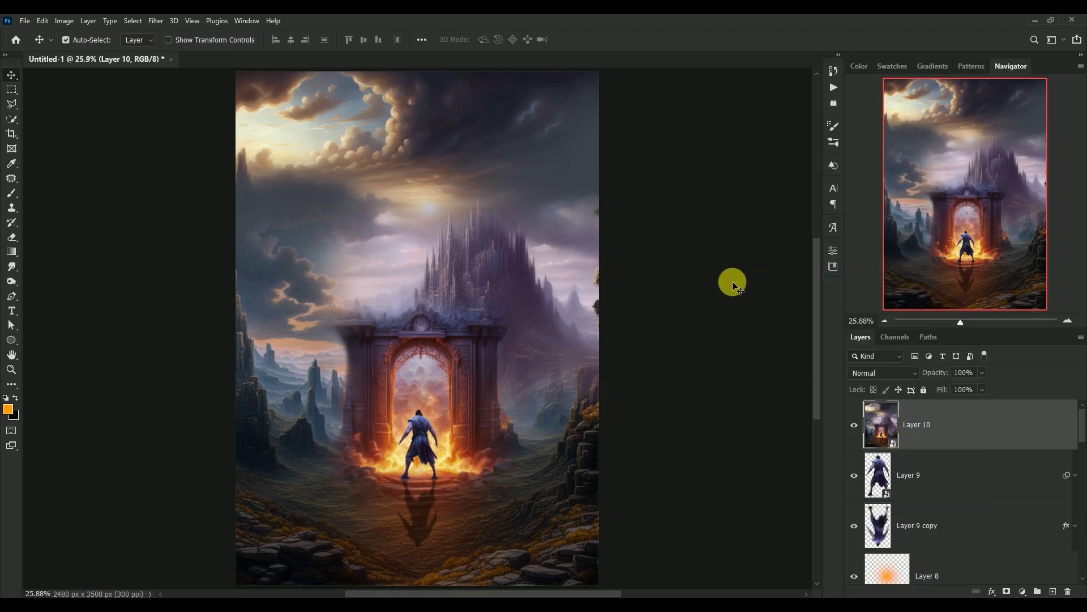
pyautogui.click(156, 21)
pyautogui.moveTo(204, 280)
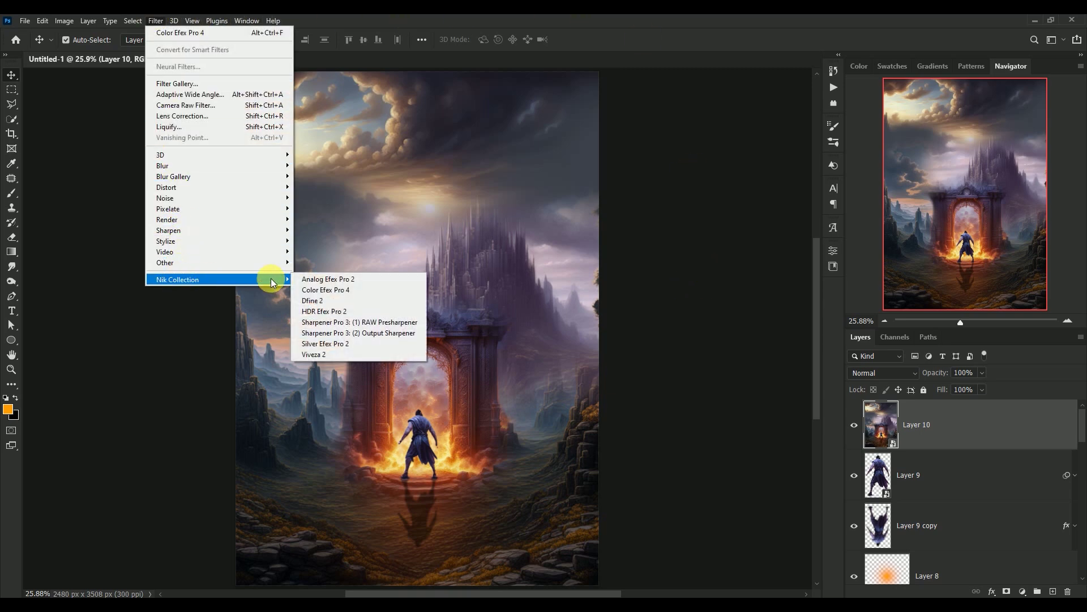
# - Open Color Efex Pro 4 and keep Cross Processing method B04
pyautogui.click(308, 291)
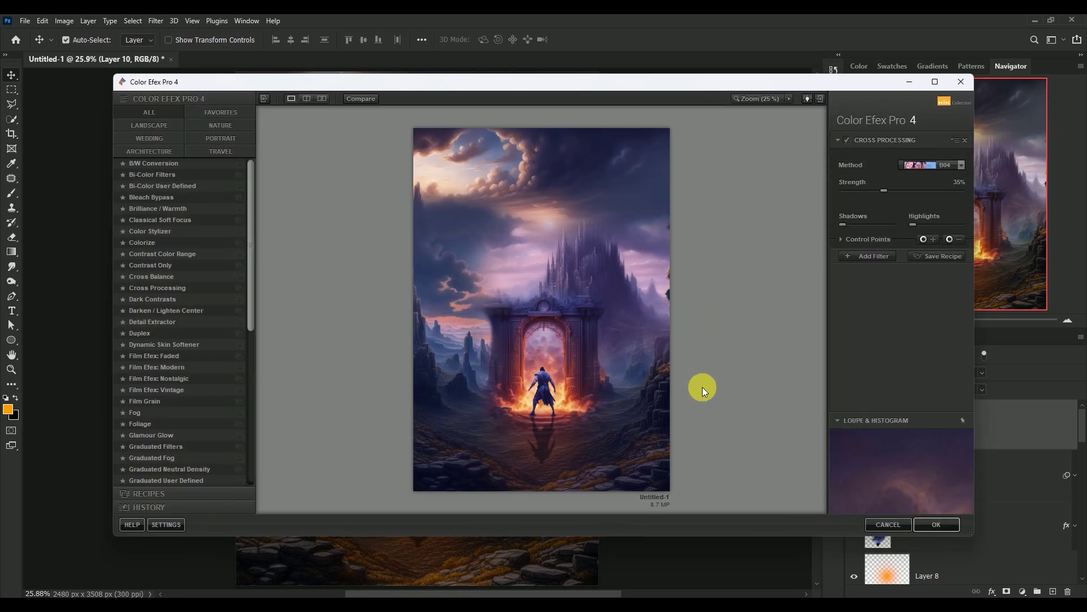
pyautogui.click(925, 164)
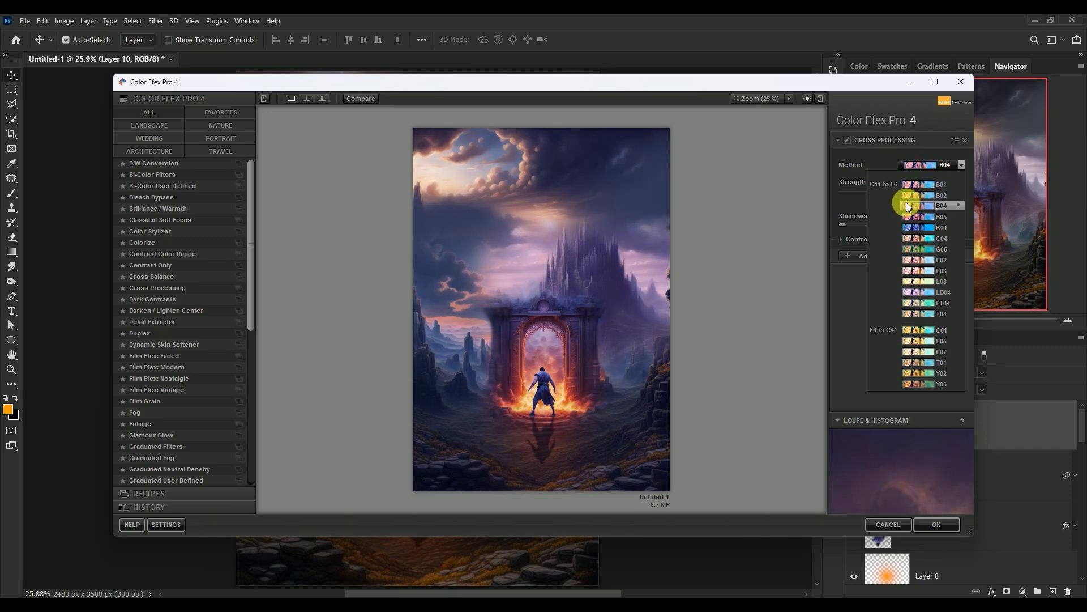
pyautogui.click(908, 206)
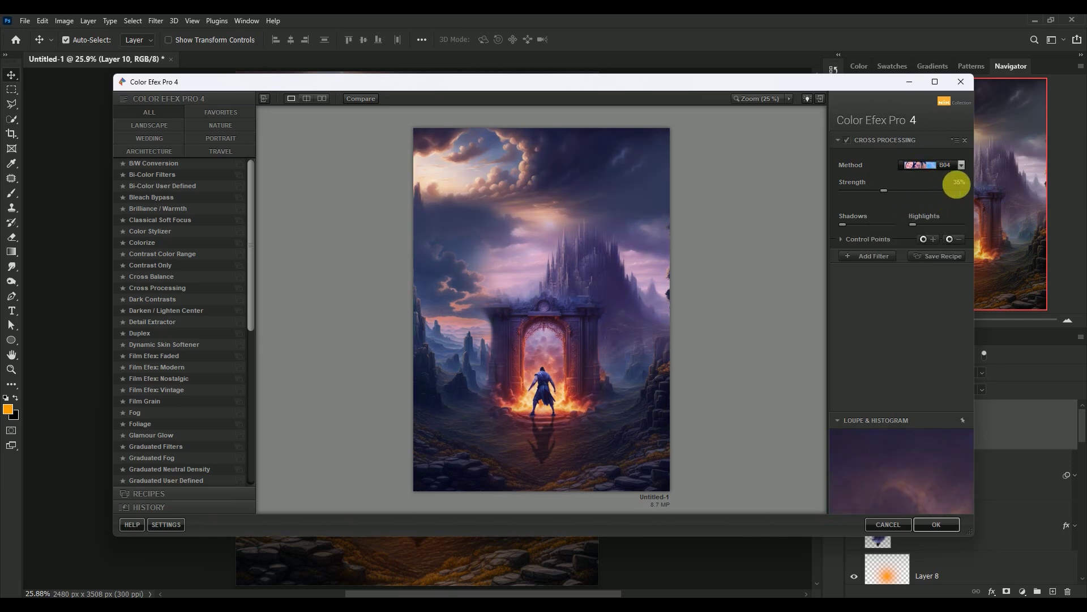
# - Add Detail Extractor at 7%, then add a Brilliance / Warmth filter
pyautogui.click(868, 256)
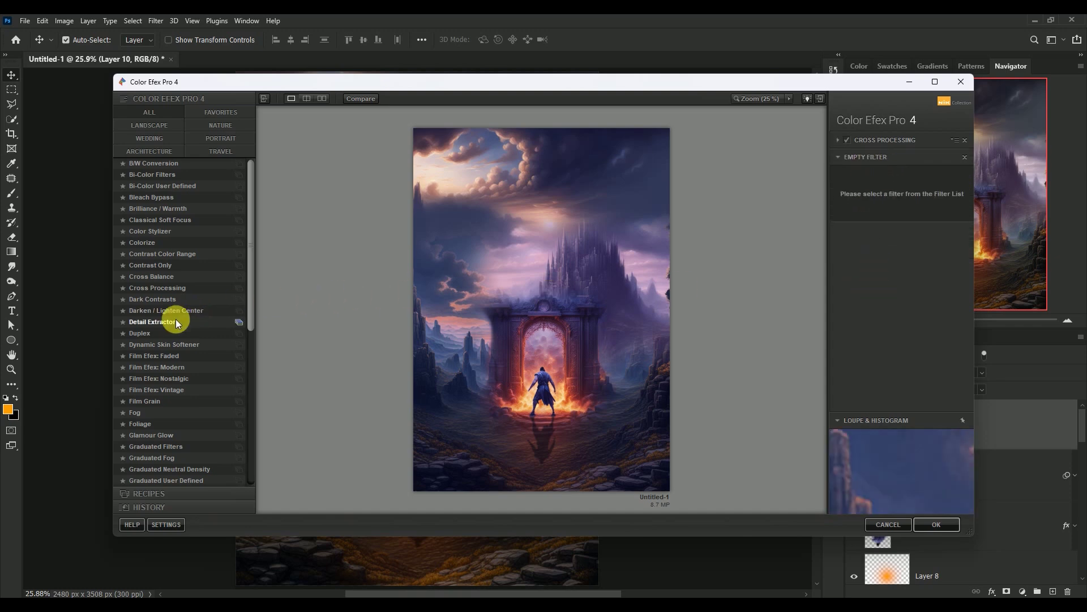
pyautogui.click(162, 322)
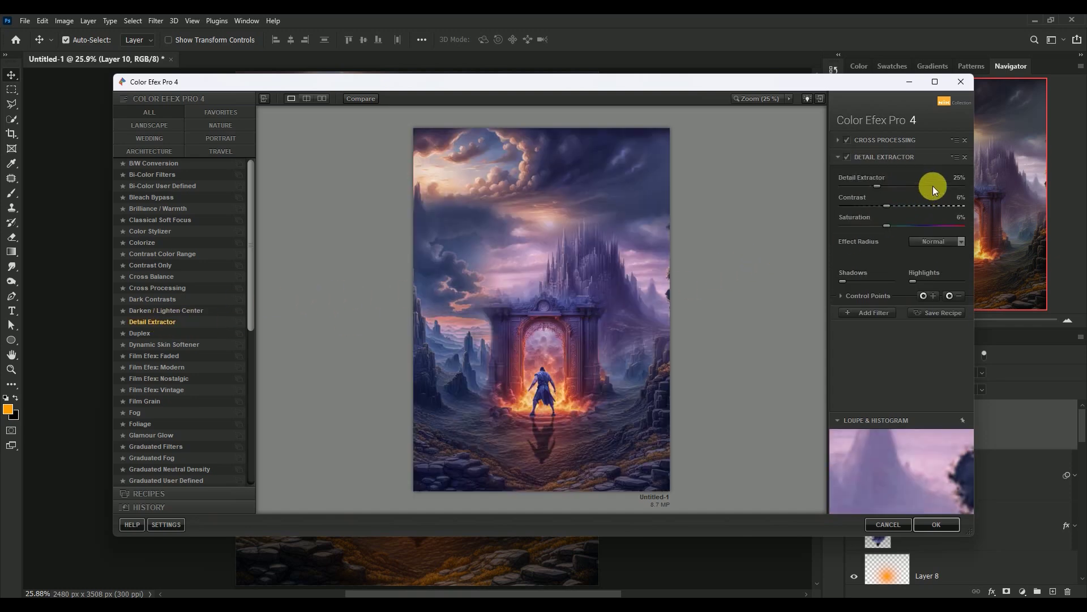
pyautogui.click(957, 178)
pyautogui.write('7')
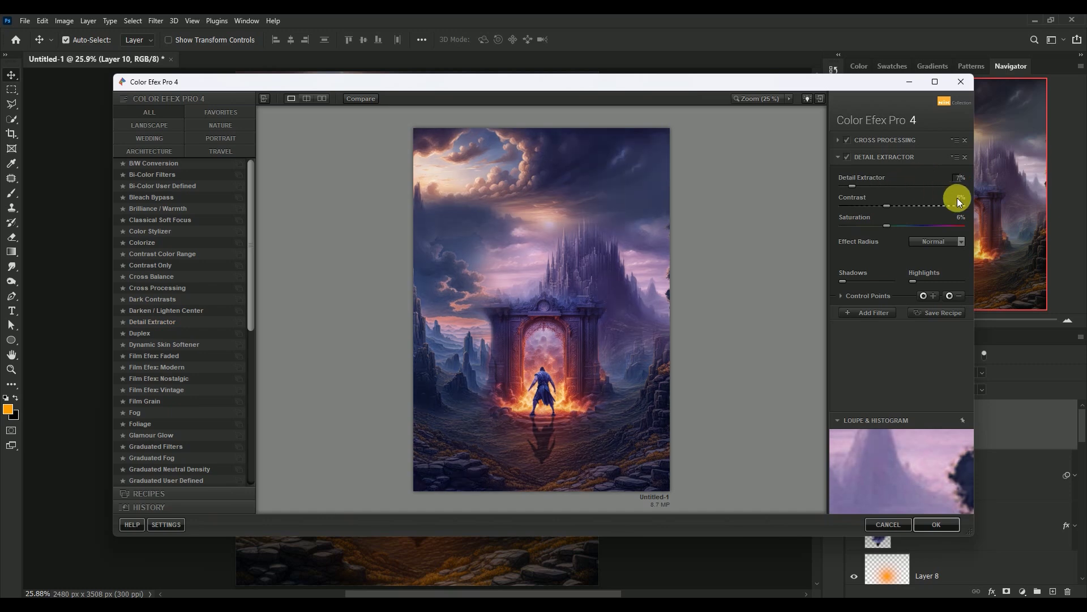
pyautogui.write('7')
pyautogui.click(951, 217)
pyautogui.click(956, 217)
pyautogui.write('7')
pyautogui.click(873, 313)
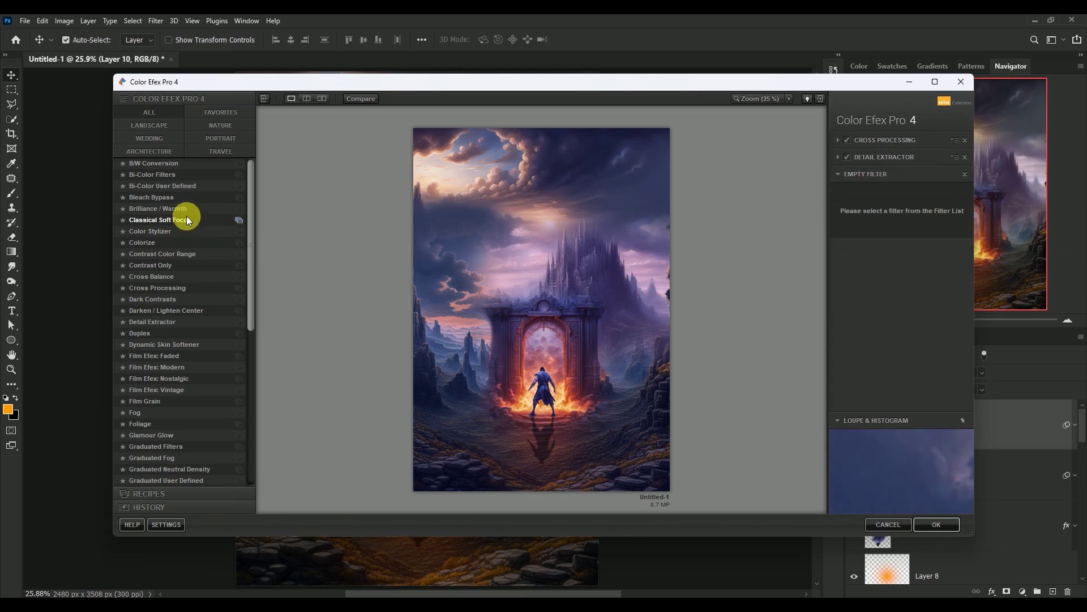
pyautogui.click(167, 207)
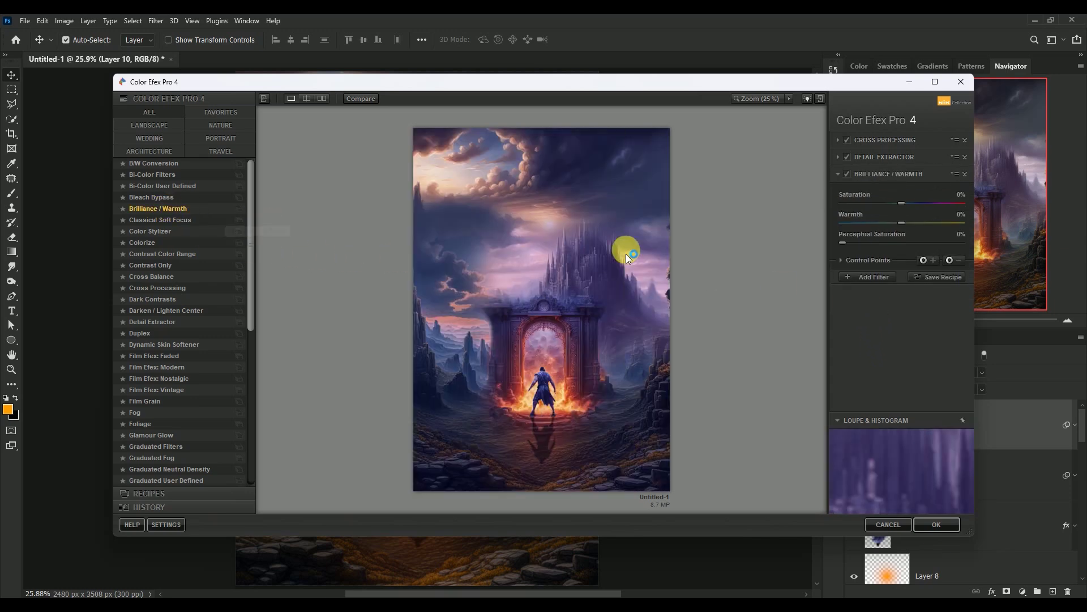
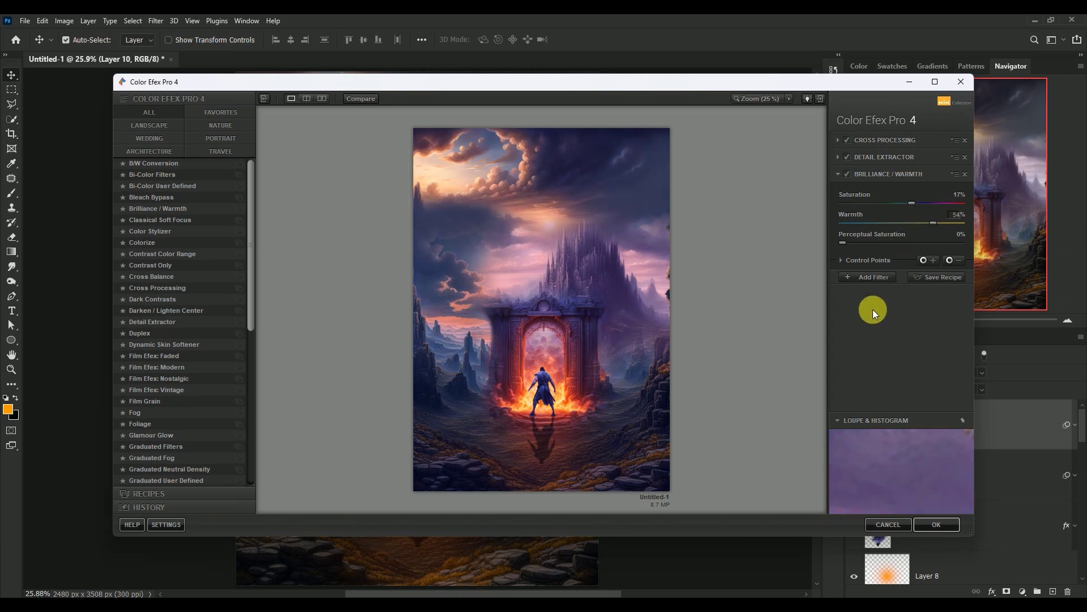
# - Apply the stacked Color Efex Pro 4 filters to Layer 10, then toggle its visibility to compare the purple grade
pyautogui.click(877, 278)
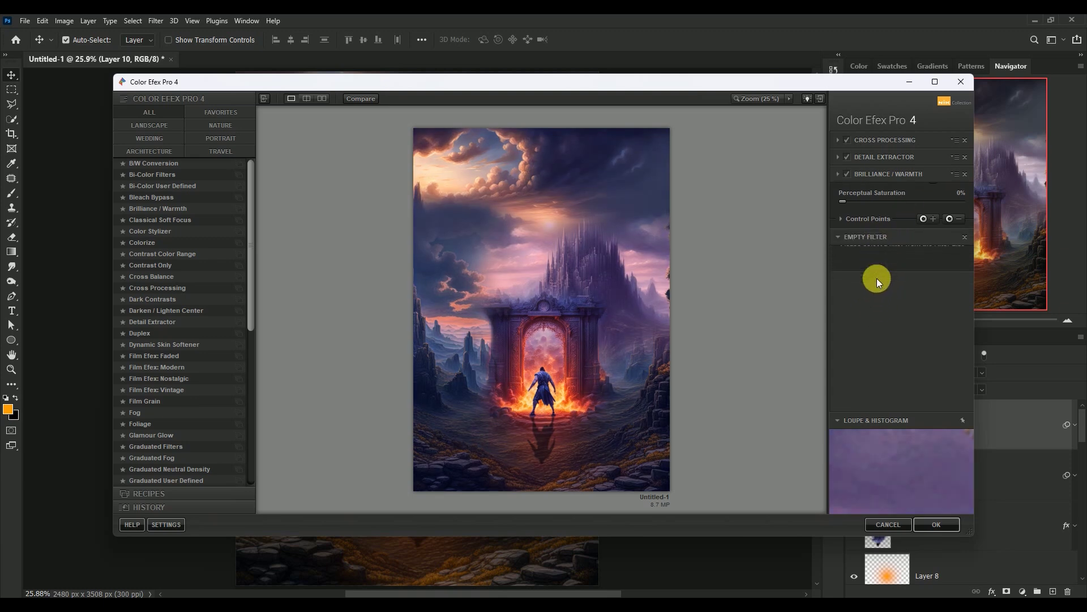
pyautogui.click(938, 524)
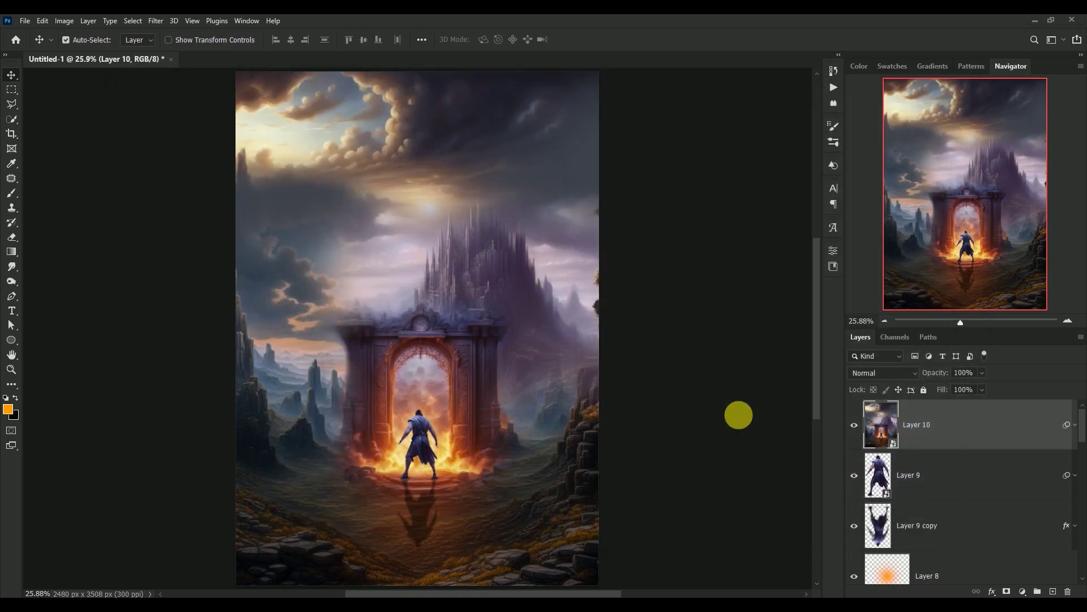
pyautogui.click(1075, 424)
pyautogui.click(854, 425)
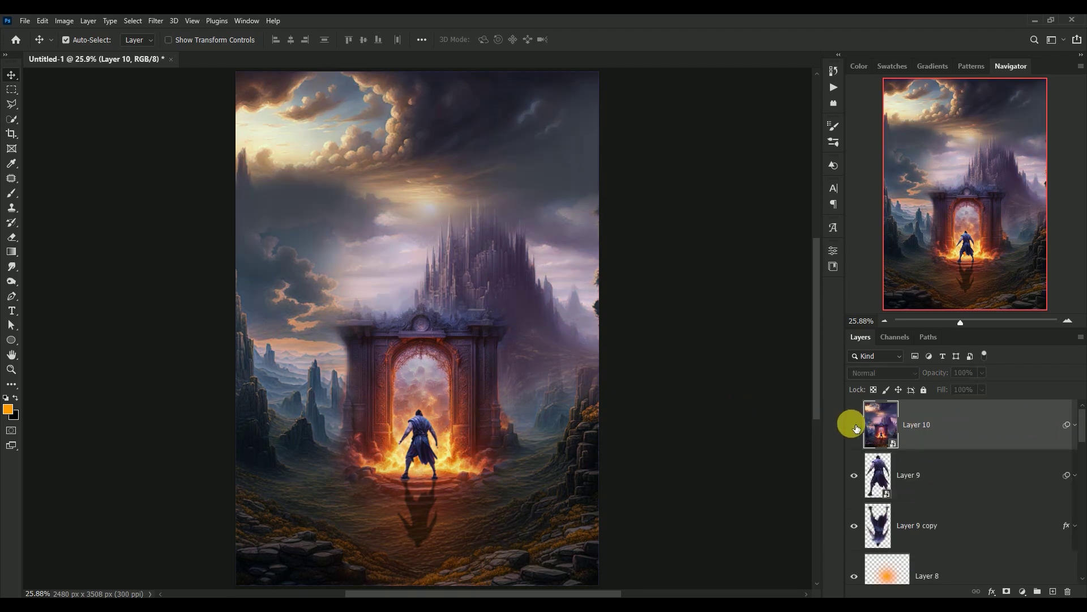
pyautogui.click(854, 424)
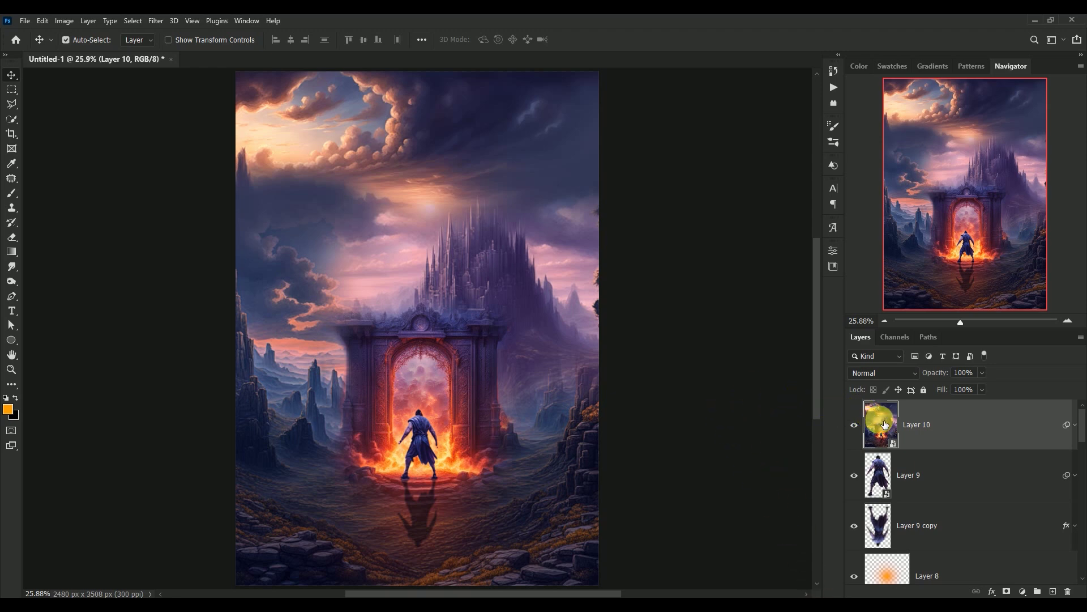
pyautogui.moveTo(885, 424); pyautogui.dragTo(733, 358)
# - Stamp all visible layers into a new Layer 11 and convert it to a smart object
pyautogui.hotkey('ctrl', 'shift', 'alt', 'e')
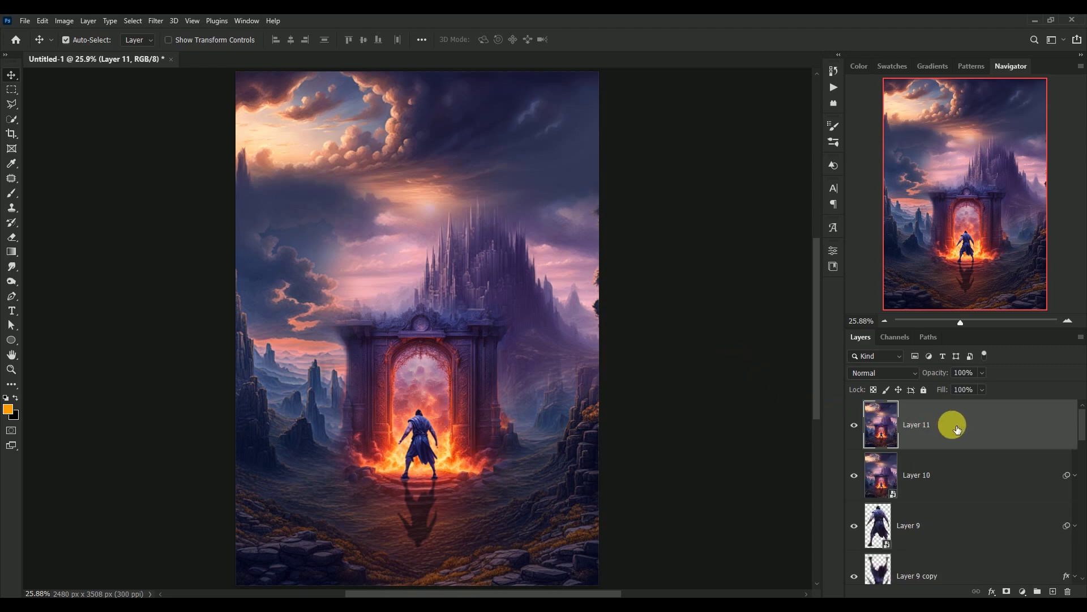
pyautogui.rightClick(974, 425)
pyautogui.click(898, 275)
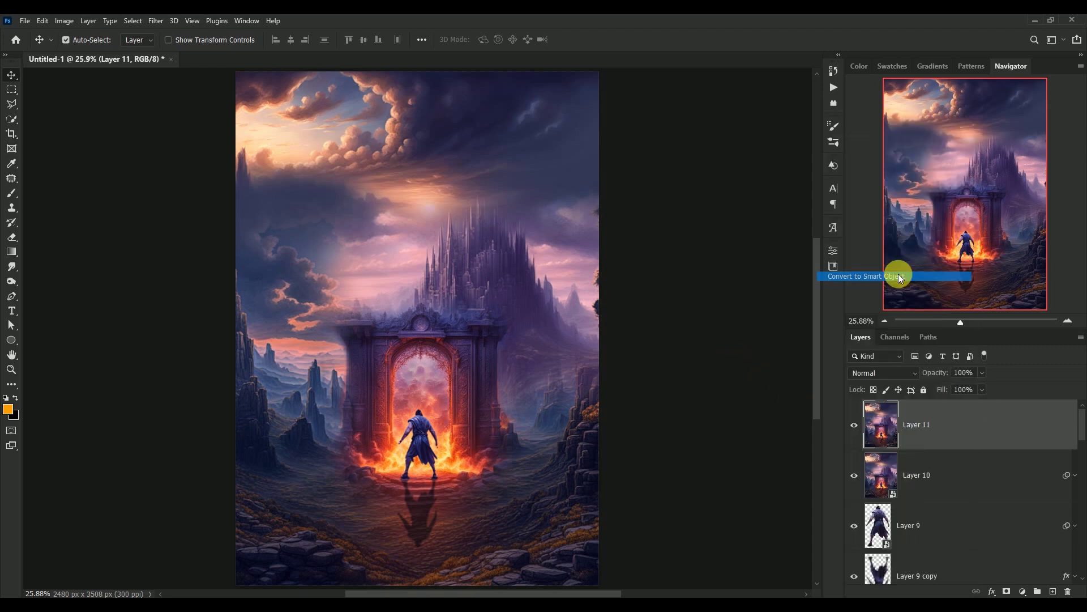
# - In the Camera Raw Filter, apply the Creative - Warm Shadows preset at amount 60
pyautogui.click(155, 21)
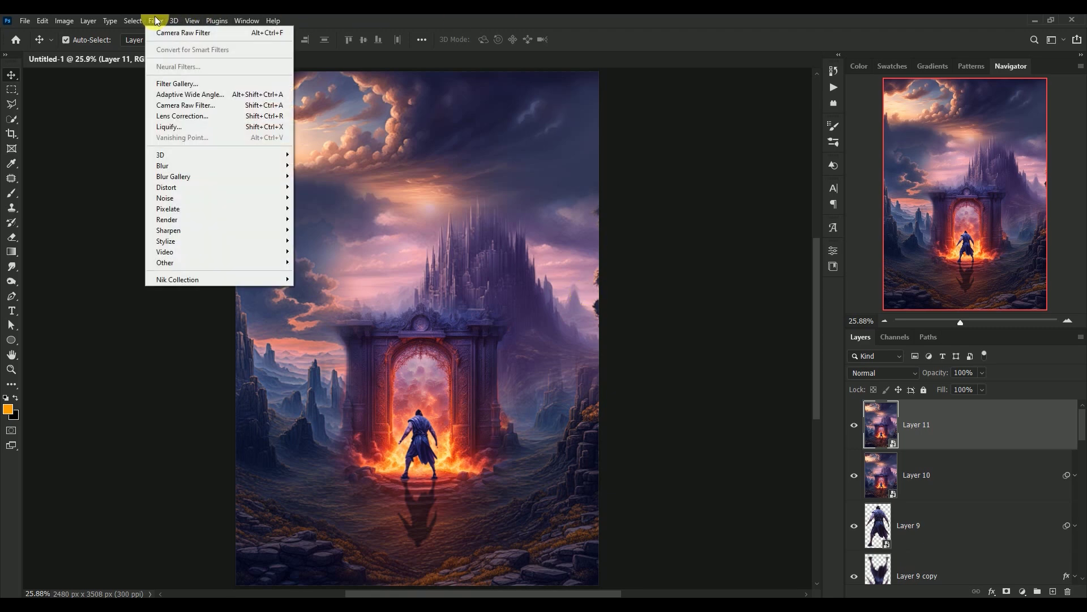
pyautogui.click(160, 104)
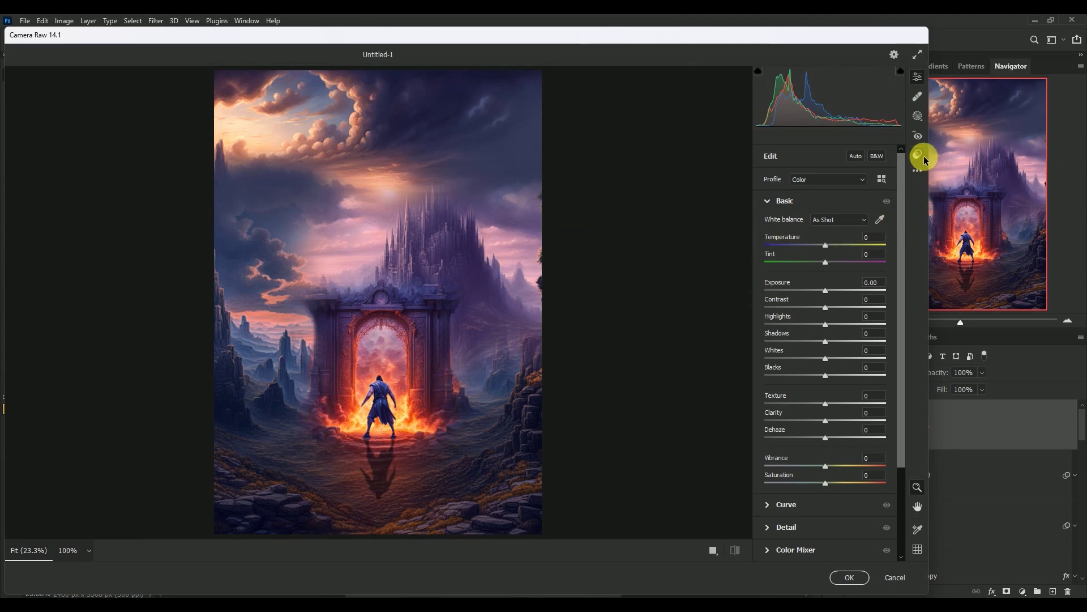
pyautogui.click(917, 154)
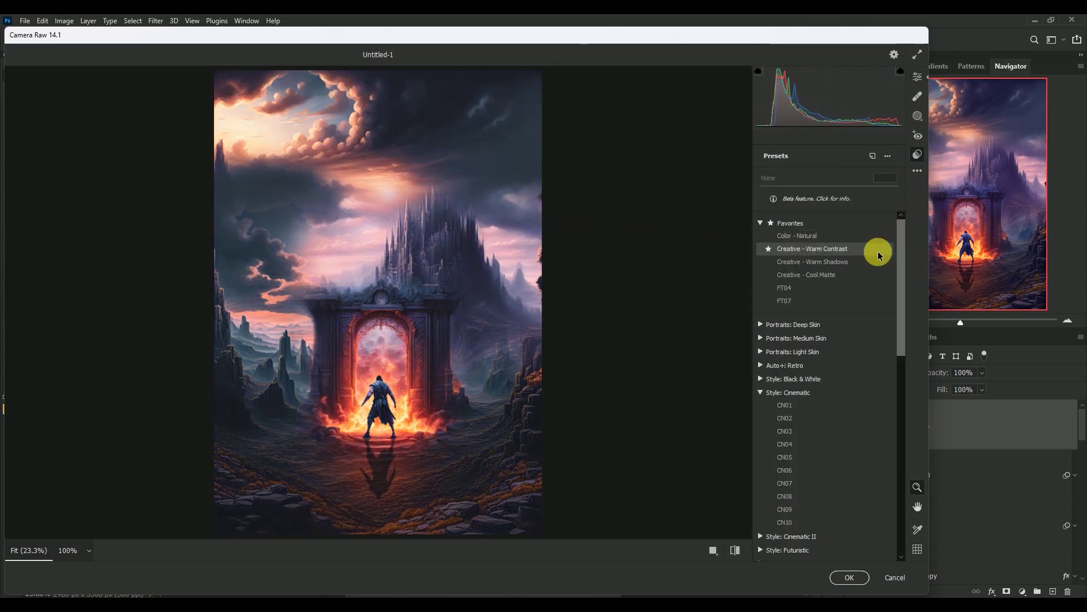
pyautogui.click(853, 263)
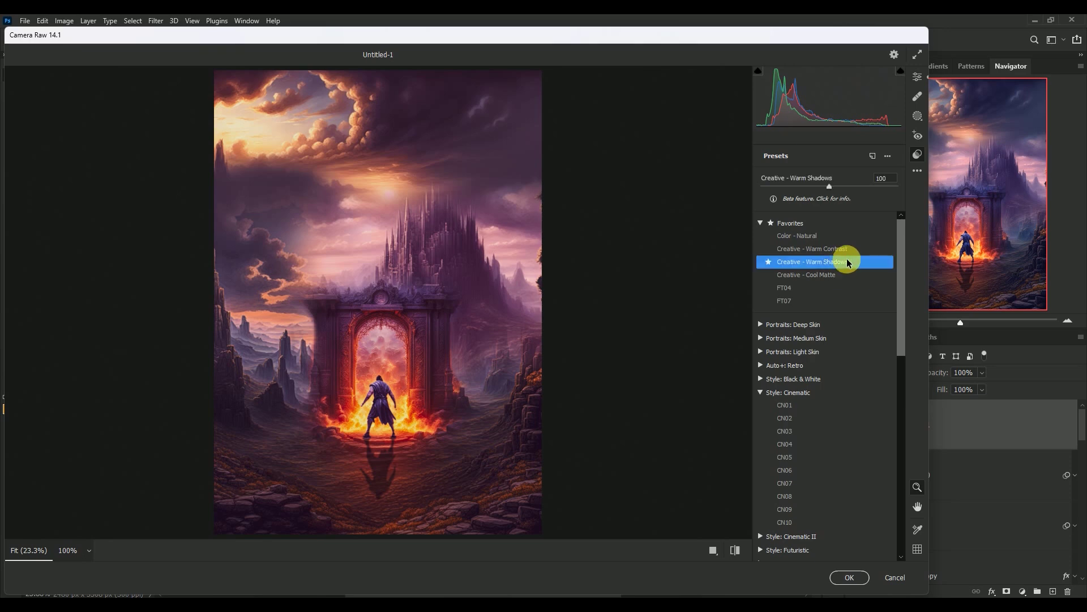
pyautogui.click(885, 177)
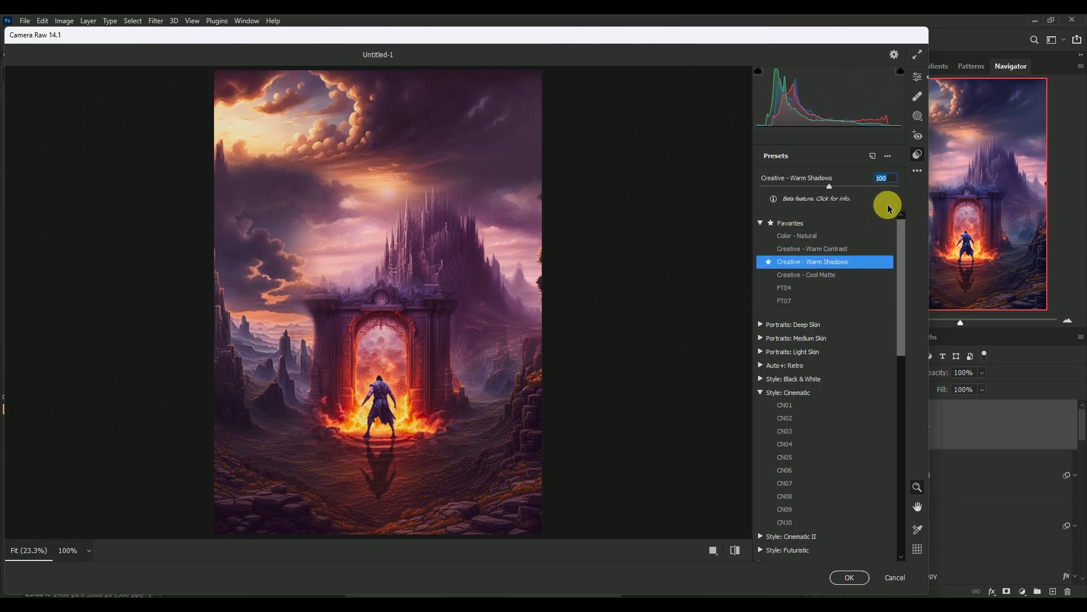
pyautogui.write('60')
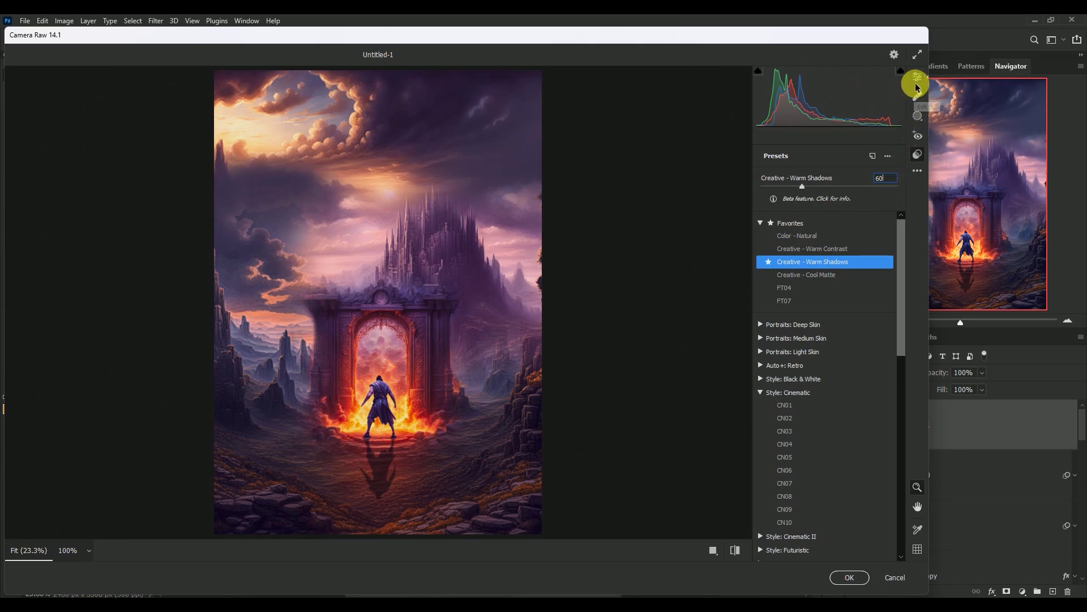
pyautogui.click(917, 77)
# - Set Temperature to -7, Highlights to -24 and Shadows to +17 in the Basic panel
pyautogui.click(876, 262)
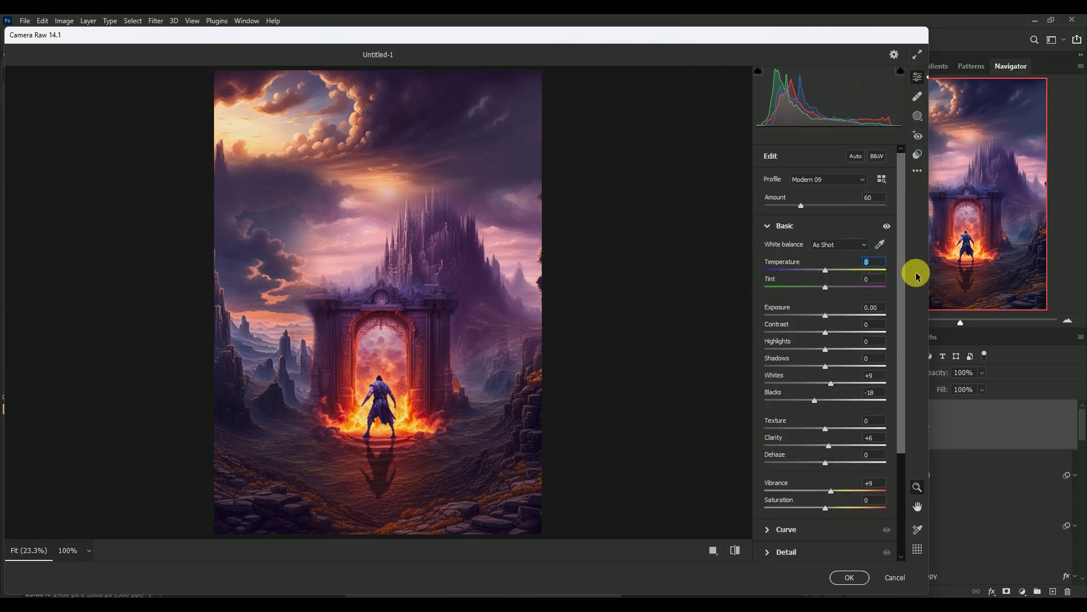
pyautogui.write('7')
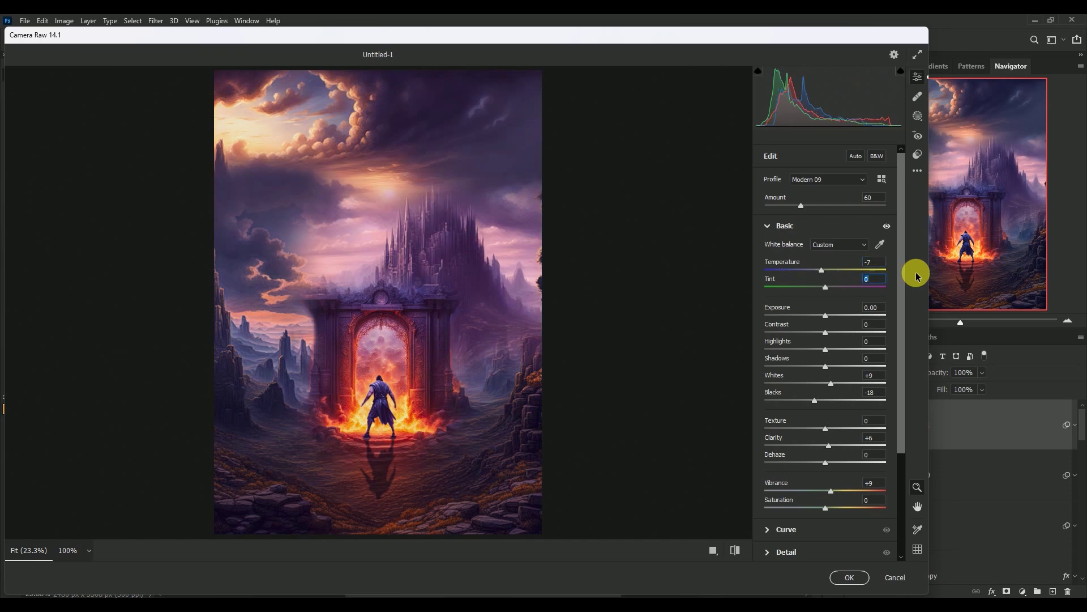
pyautogui.write('7')
pyautogui.press('Tab')
pyautogui.press('Tab')
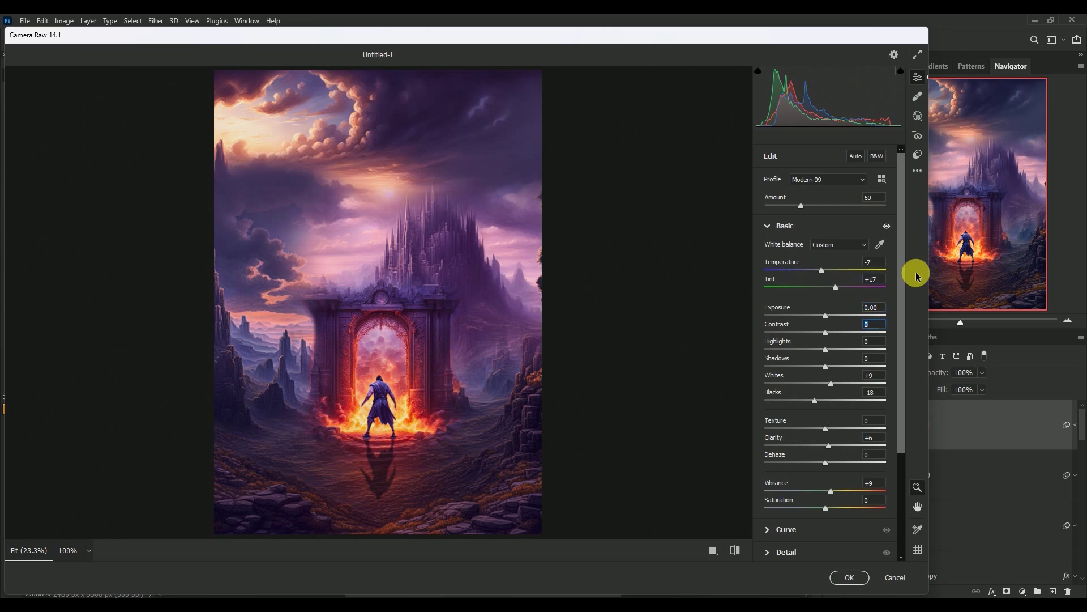
pyautogui.press('Tab')
pyautogui.write('24')
pyautogui.press('Tab')
pyautogui.write('+1')
pyautogui.write('7')
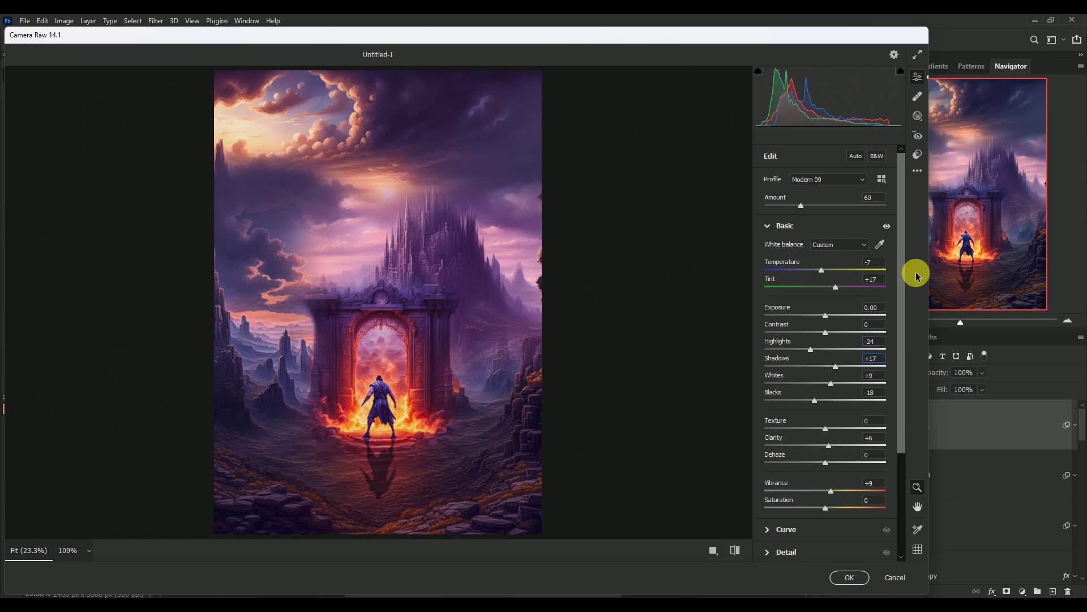
# - Set Whites +10, Blacks -17, Clarity +7 and Vibrance +10
pyautogui.press('Tab')
pyautogui.write('+')
pyautogui.write('10')
pyautogui.press('Tab')
pyautogui.write('-')
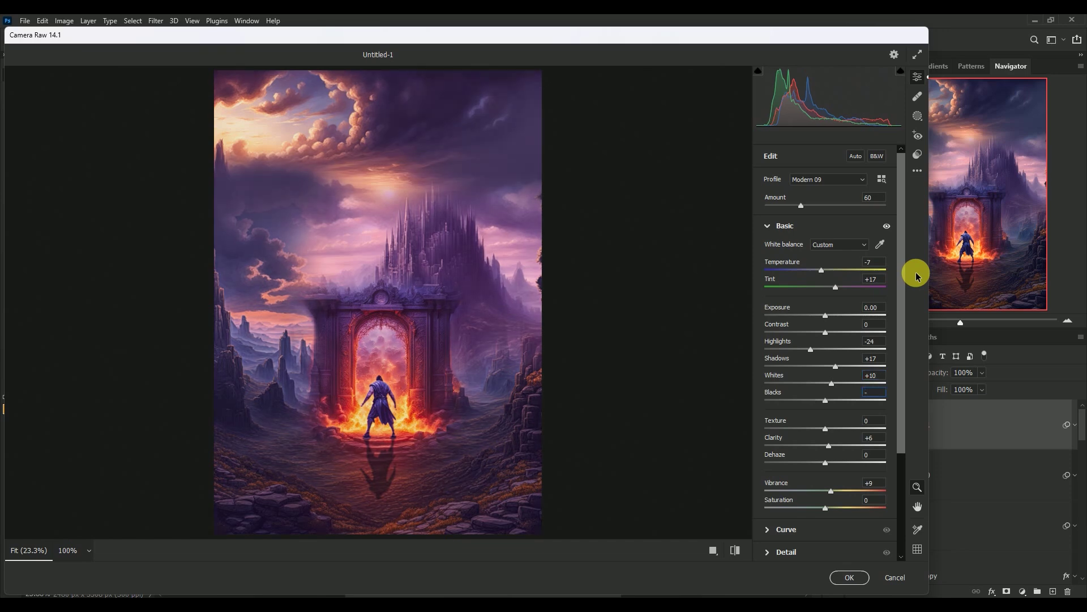
pyautogui.write('17')
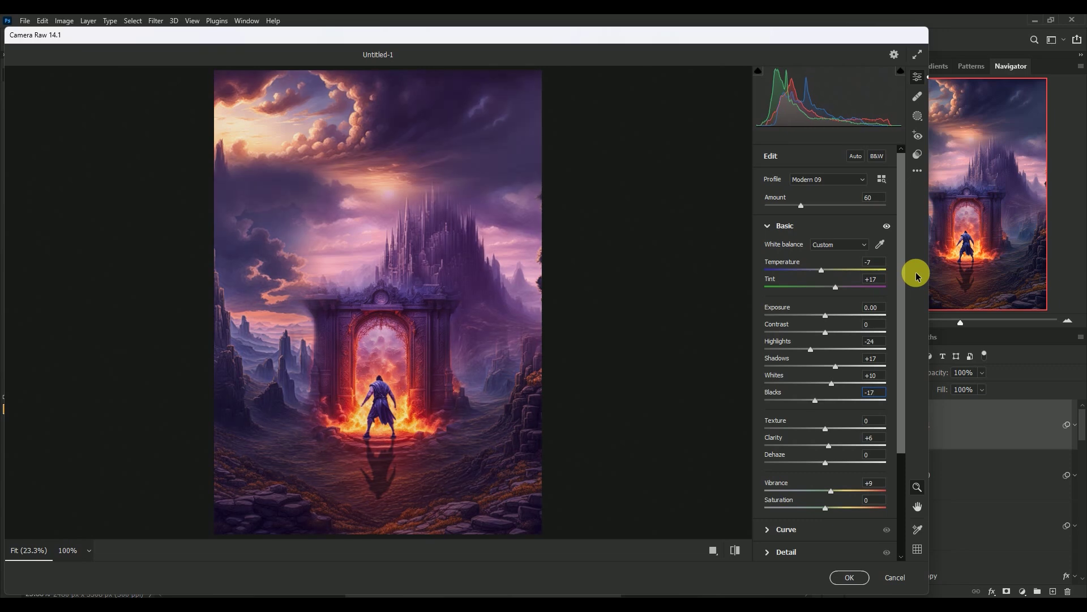
pyautogui.press('Tab')
pyautogui.press('Tab')
pyautogui.write('+')
pyautogui.write('7')
pyautogui.press('Tab')
pyautogui.press('Tab')
pyautogui.write('+10')
pyautogui.scroll(-1, 905, 305)
# - Raise Detail Sharpening to its maximum of 150
pyautogui.moveTo(904, 313); pyautogui.dragTo(903, 413)
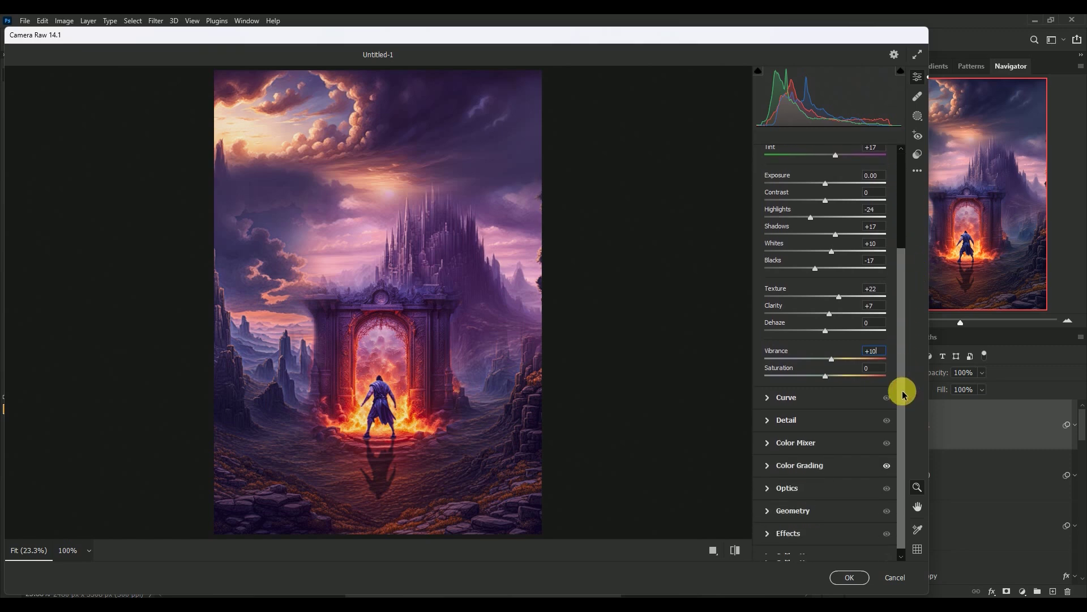
pyautogui.click(794, 413)
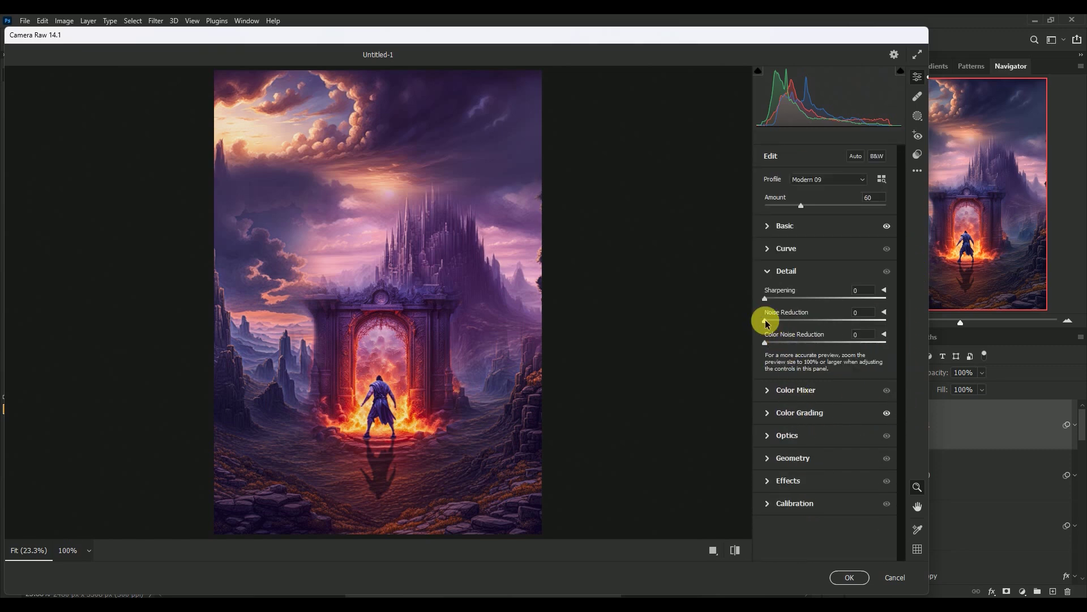
pyautogui.moveTo(765, 298); pyautogui.dragTo(900, 300)
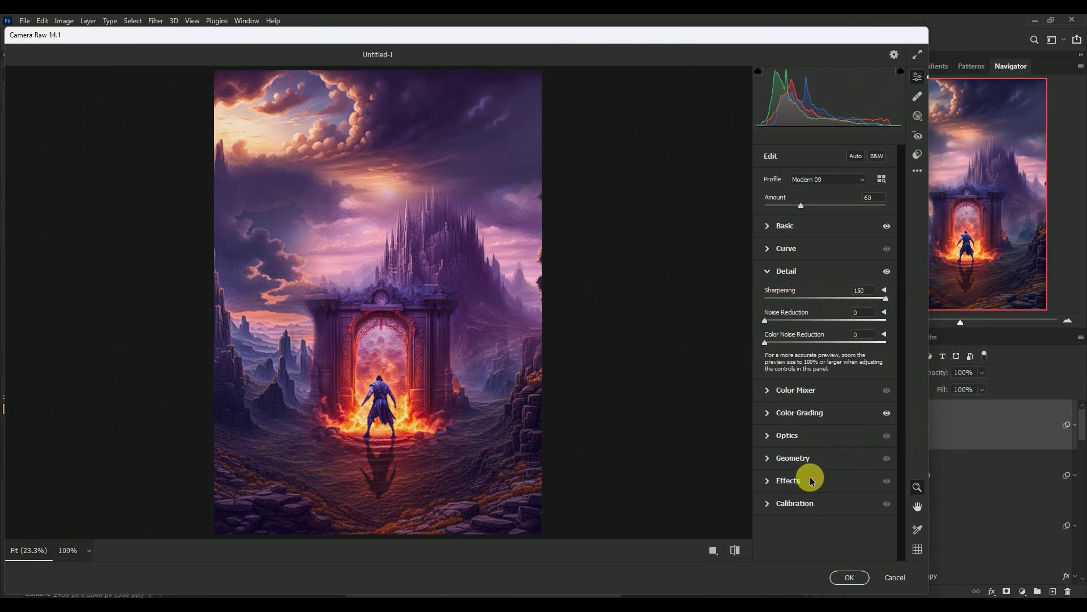
# - Add a -38 vignette with Roundness +100 in the Effects section
pyautogui.click(793, 481)
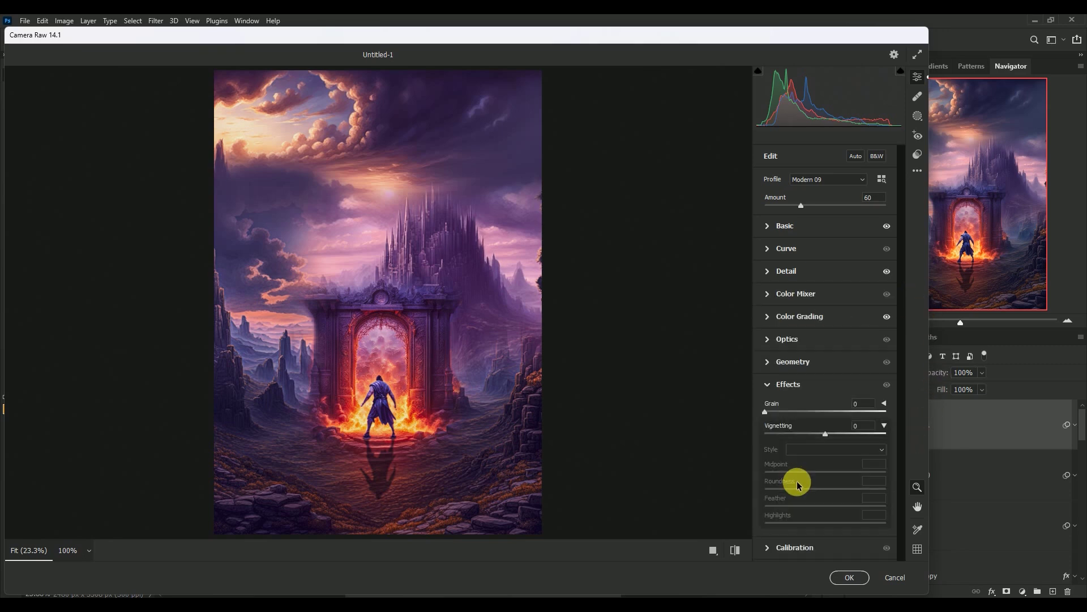
pyautogui.click(863, 426)
pyautogui.write('-')
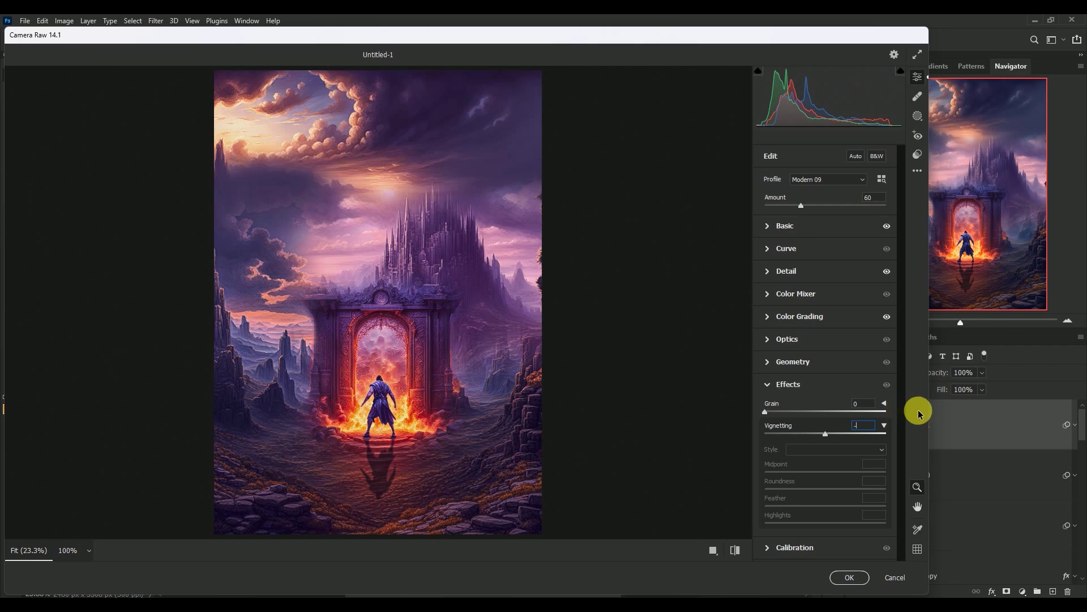
pyautogui.write('38')
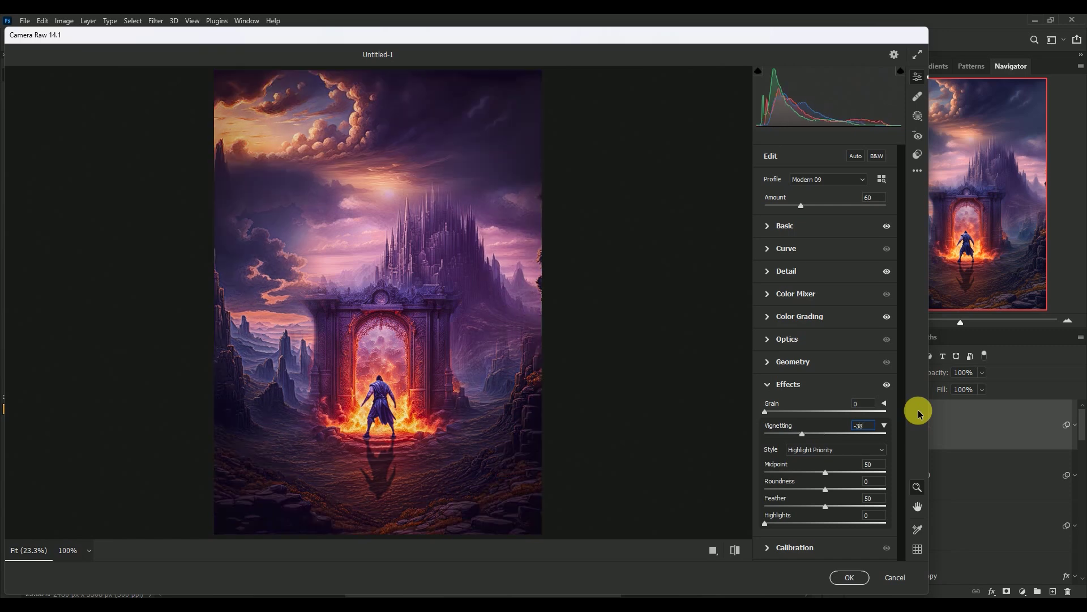
pyautogui.click(875, 465)
pyautogui.write('+1')
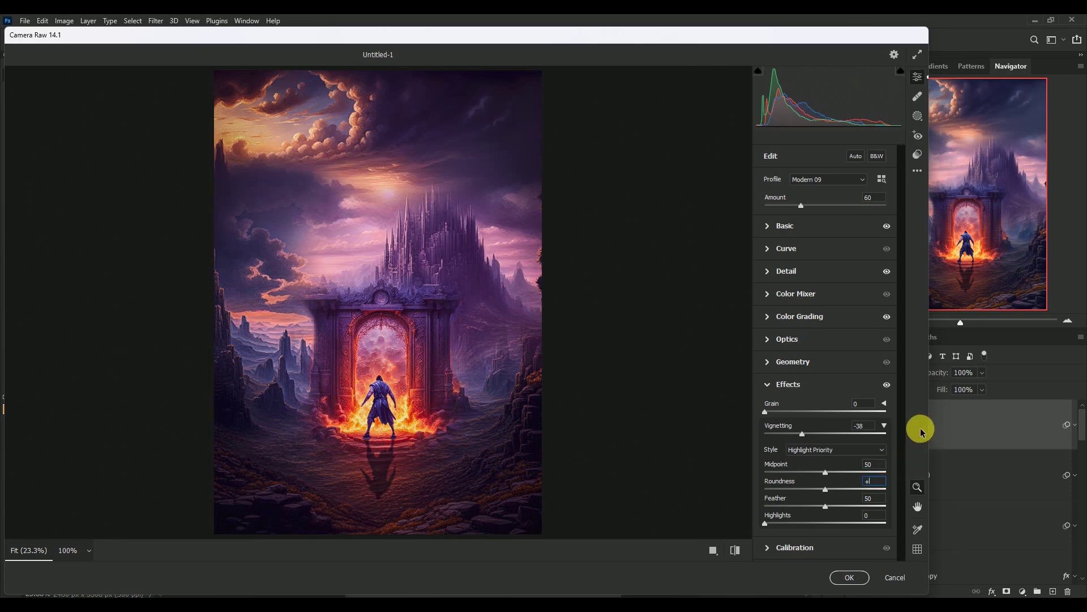
pyautogui.write('00')
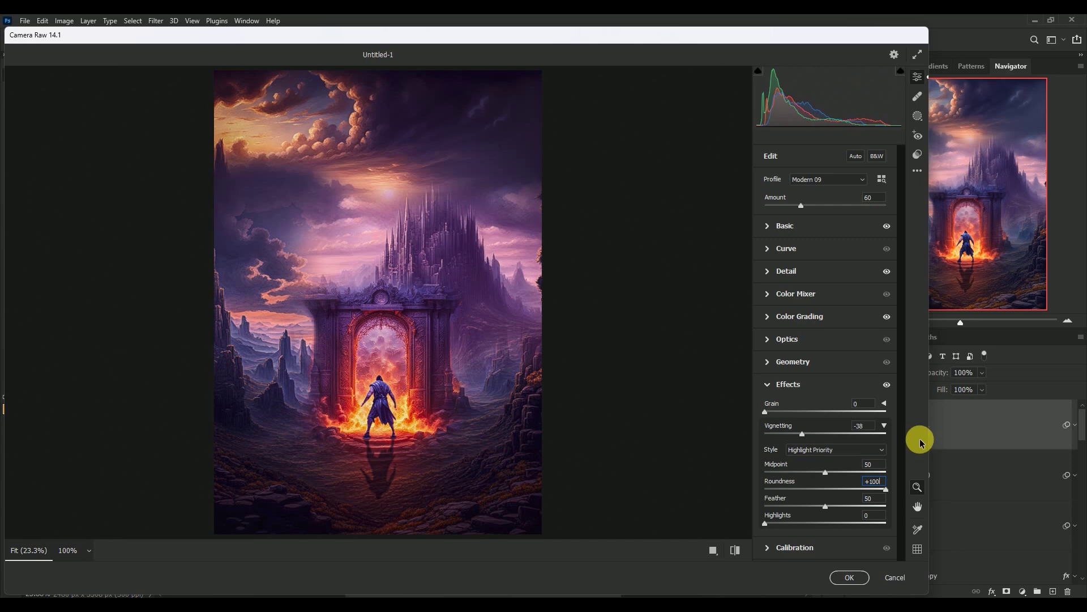
pyautogui.click(881, 503)
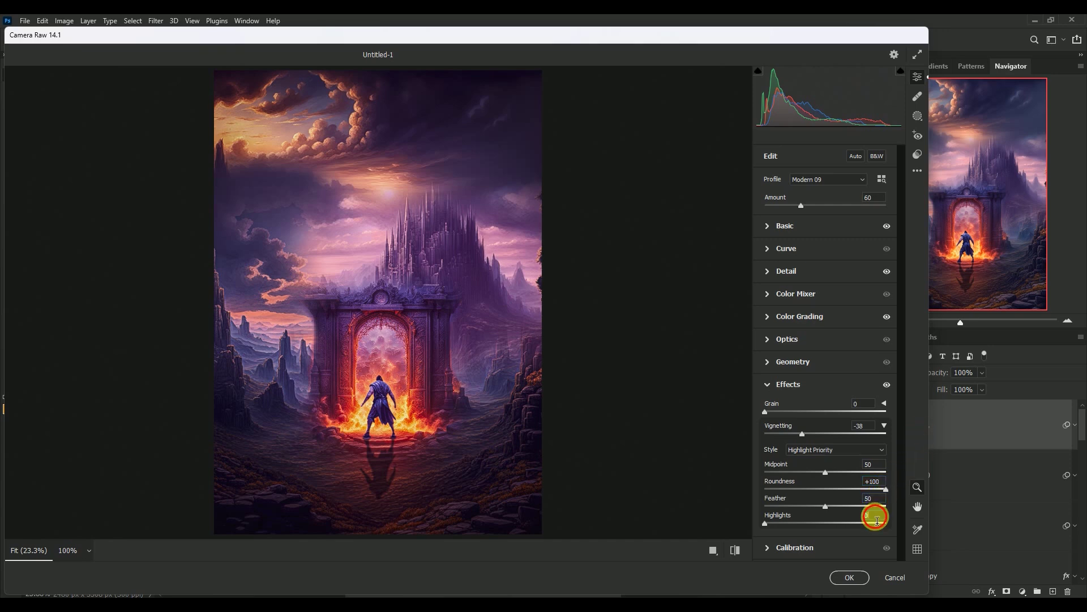
pyautogui.click(873, 515)
# - Apply the Camera Raw edits to Layer 11 and toggle the layer to compare before and after
pyautogui.click(849, 577)
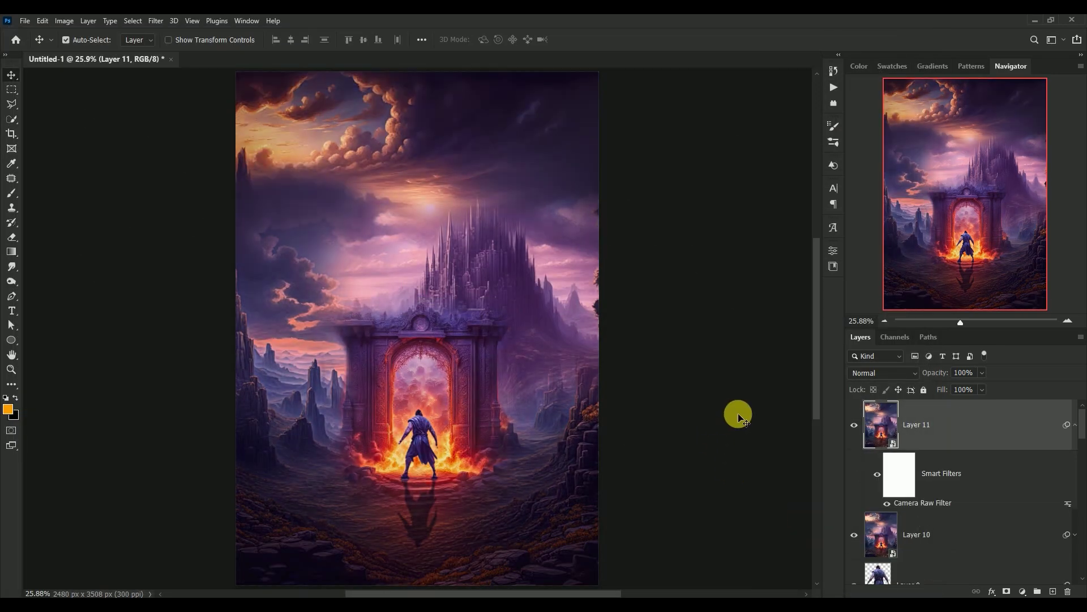
pyautogui.click(1074, 434)
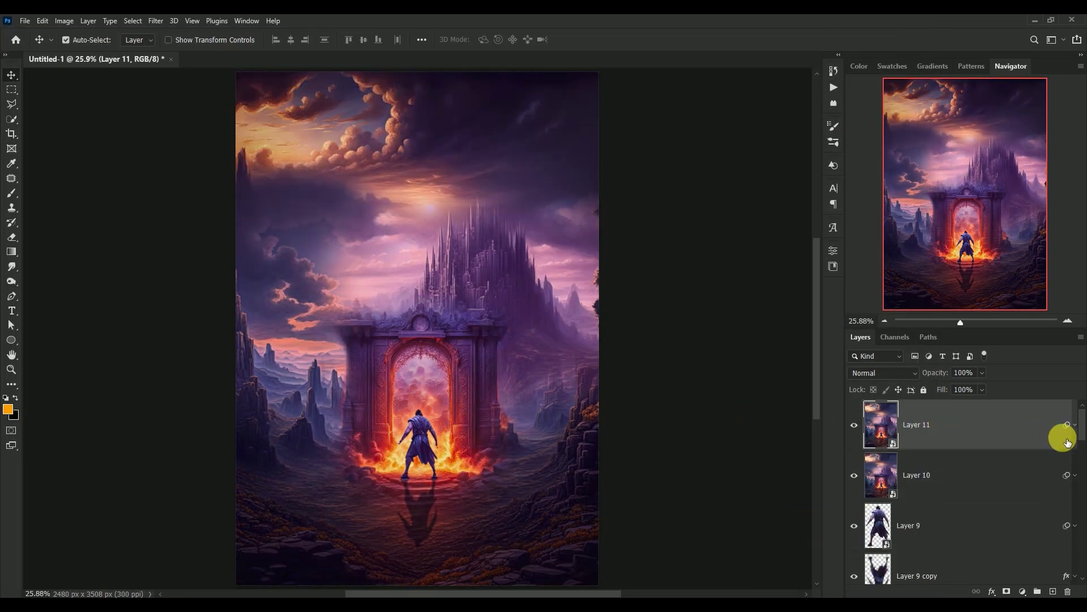
pyautogui.click(857, 426)
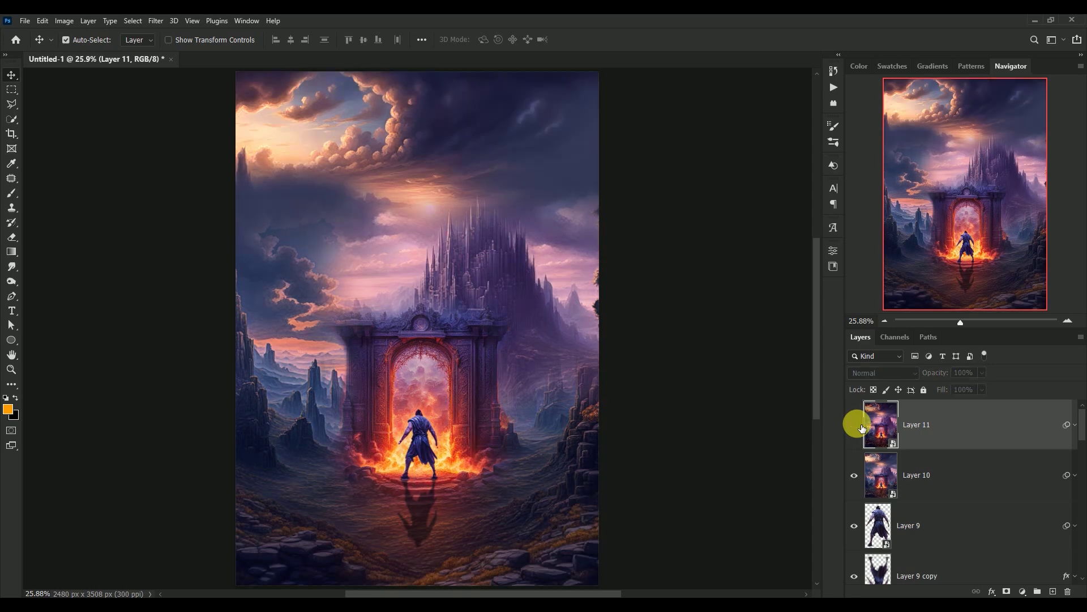
pyautogui.click(856, 426)
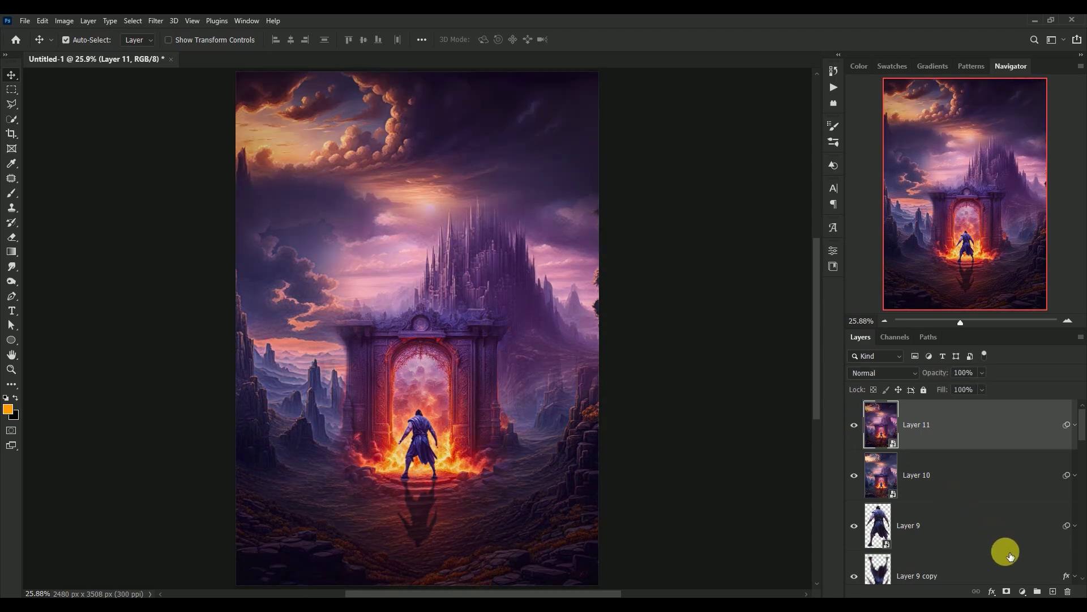
# - Add a Color Lookup adjustment layer clipped to Layer 11 using the Kodak 5205 Fuji 3510 LUT
pyautogui.click(1023, 592)
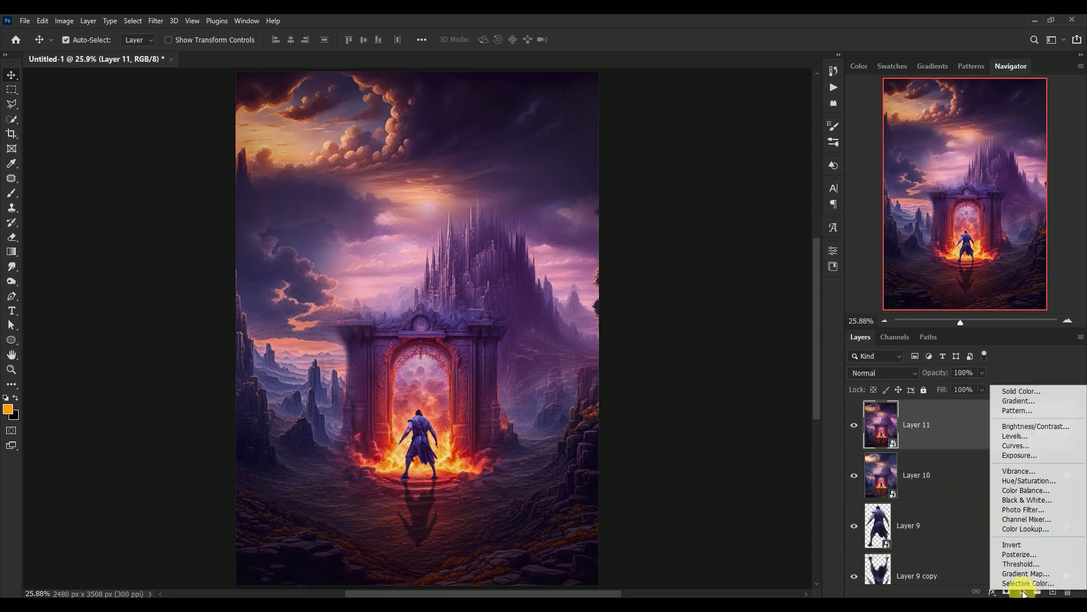
pyautogui.click(1023, 529)
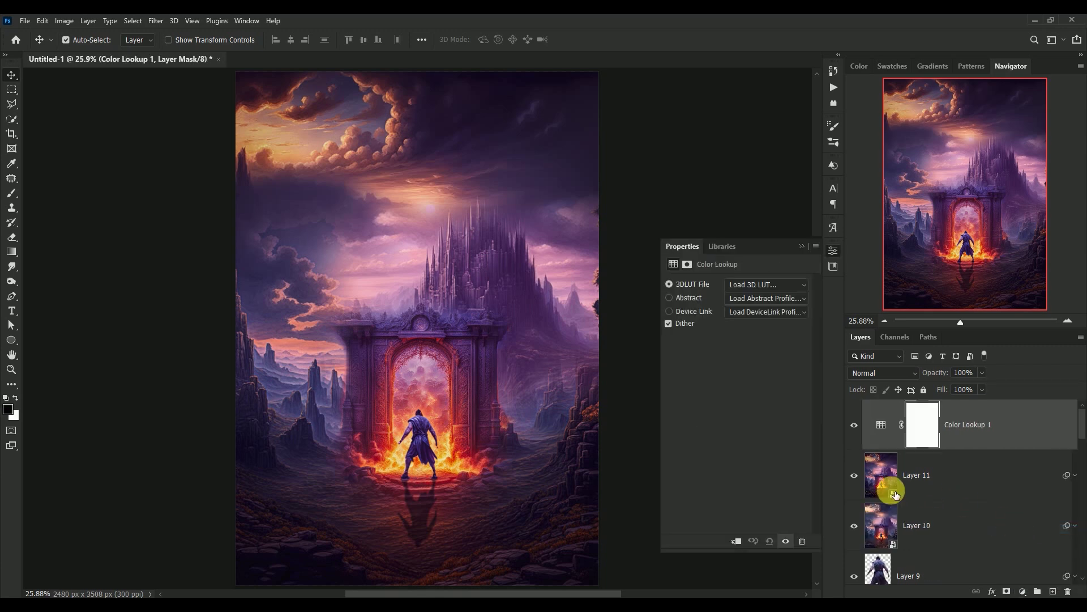
pyautogui.click(736, 541)
pyautogui.click(759, 284)
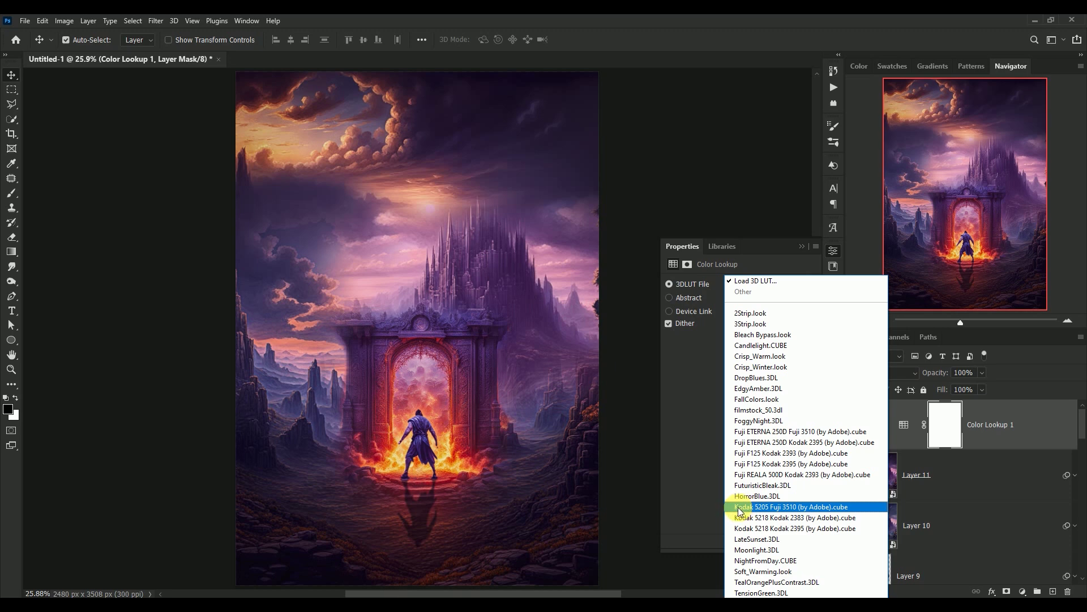
pyautogui.click(738, 508)
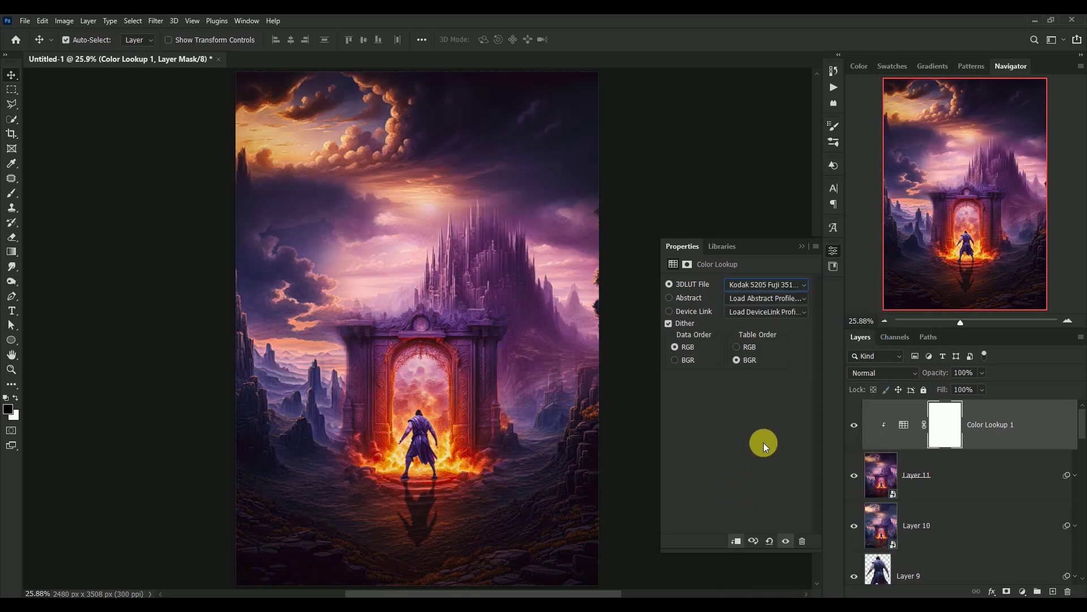
# - Set the Color Lookup opacity to 45%, compare it on and off, and fit the image to the window
pyautogui.click(968, 373)
pyautogui.write('45')
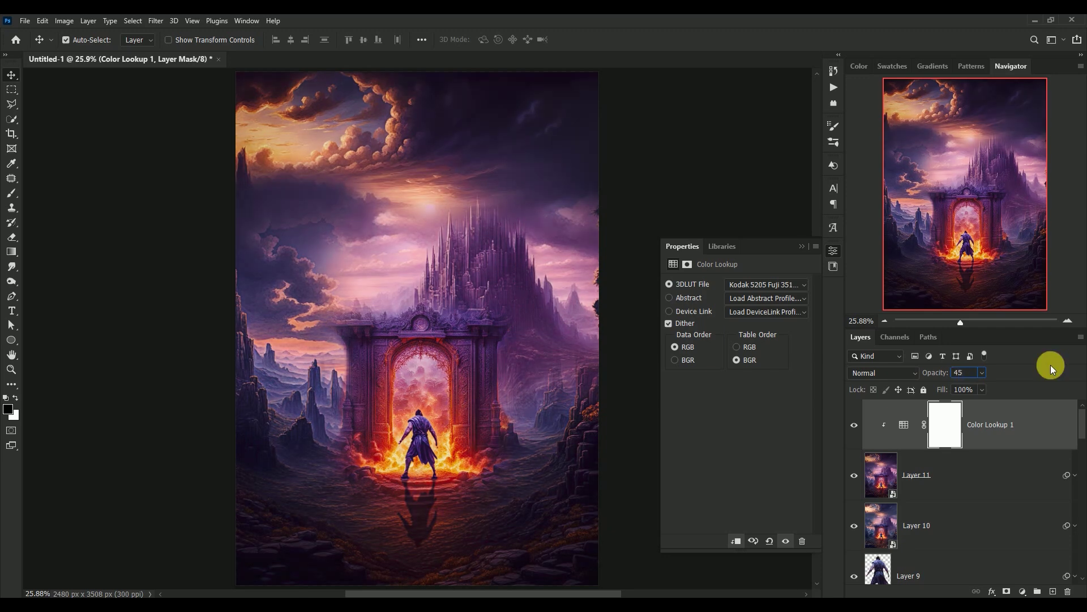
pyautogui.click(1051, 368)
pyautogui.click(802, 245)
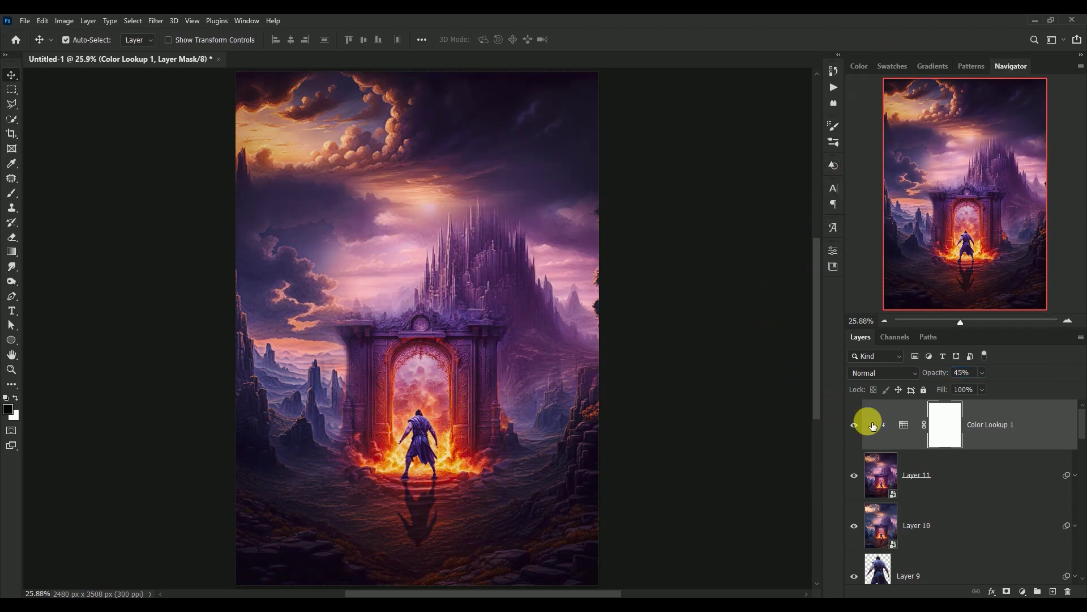
pyautogui.click(855, 427)
pyautogui.click(855, 426)
pyautogui.hotkey('ctrl', '-')
pyautogui.hotkey('ctrl', '-')
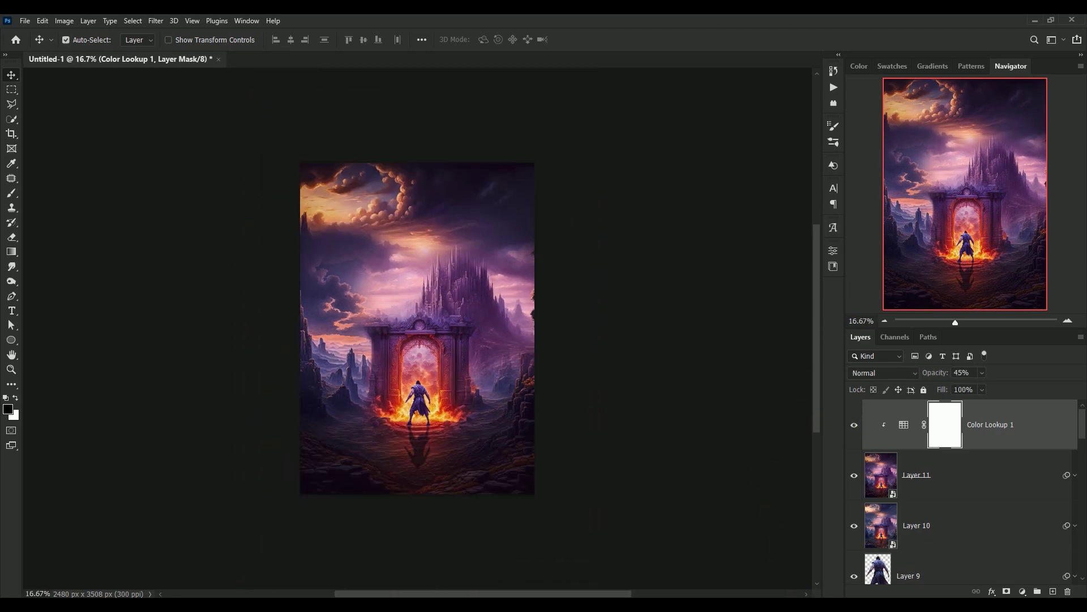
pyautogui.hotkey('ctrl', '0')
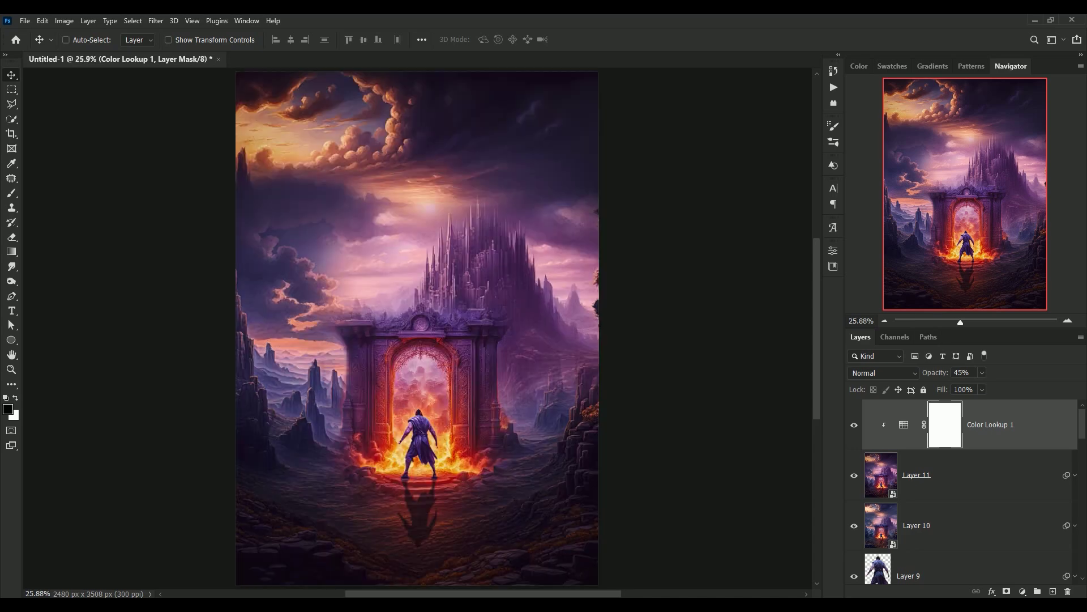